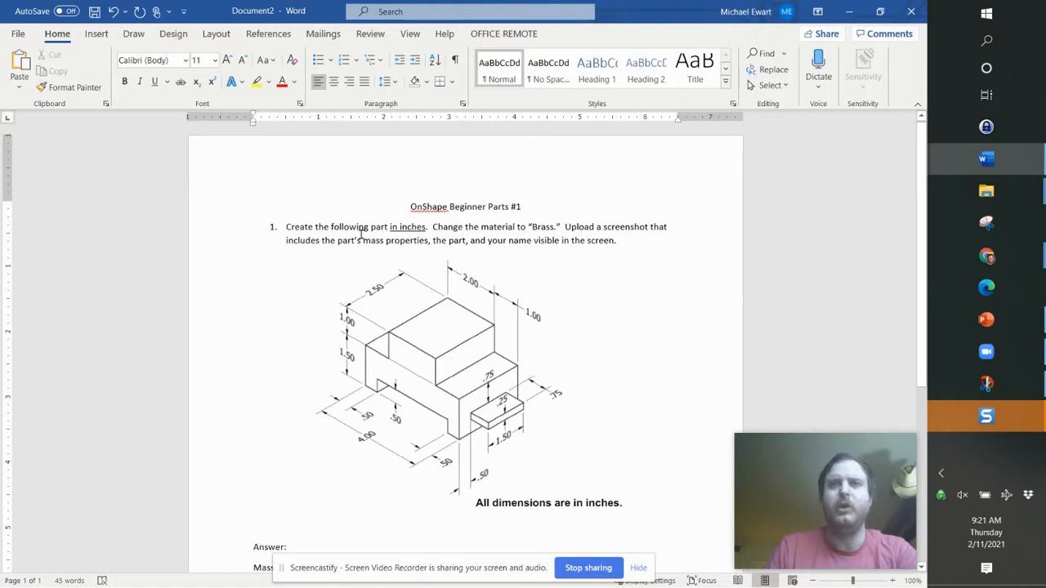
Examine the worksheet's part instructions, the dimensioned isometric drawing and the answer section below it
scroll(378, 268, "down", 3)
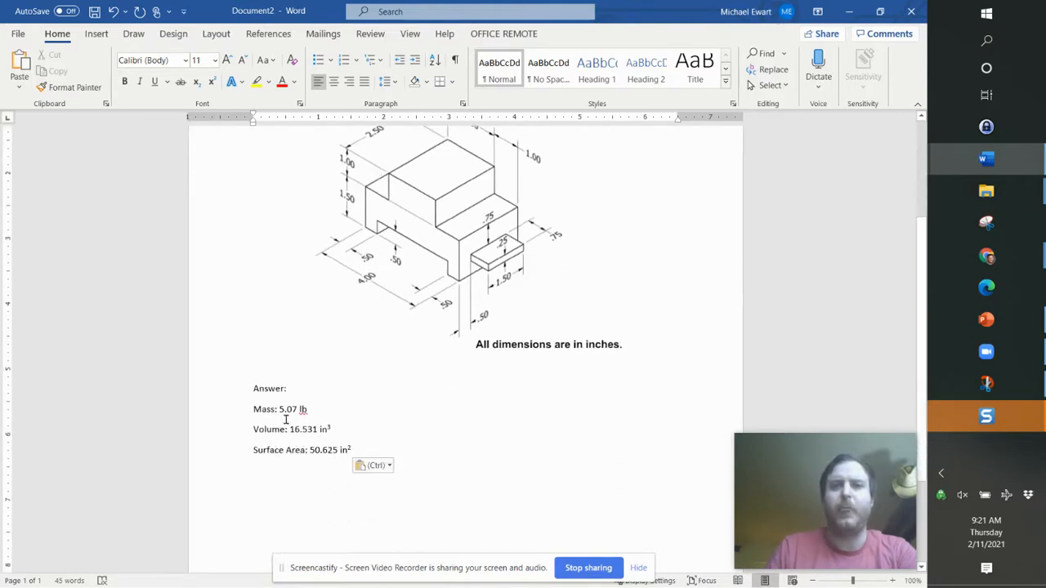
scroll(308, 424, "up", 3)
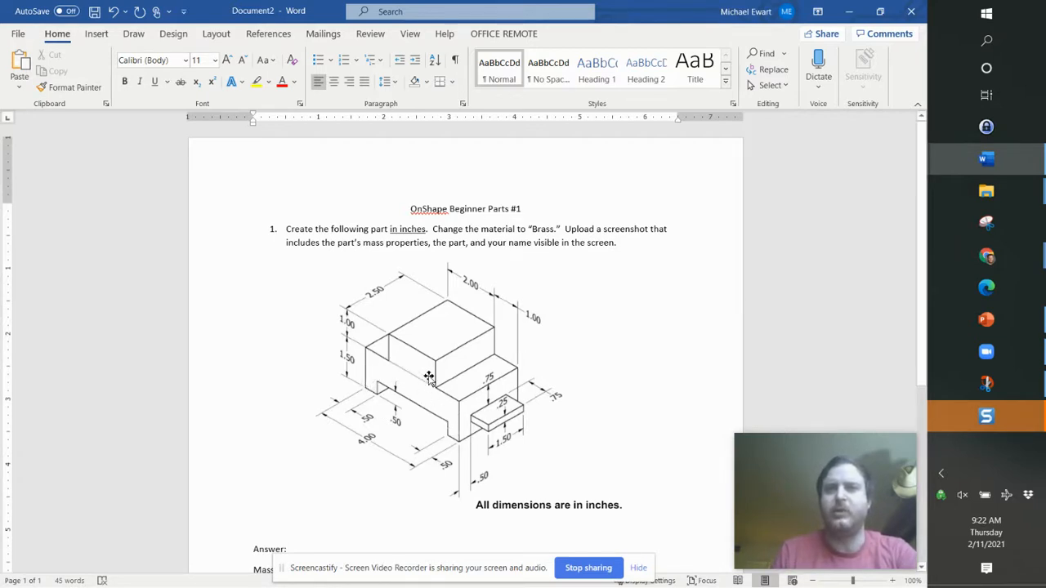
left_click(371, 380)
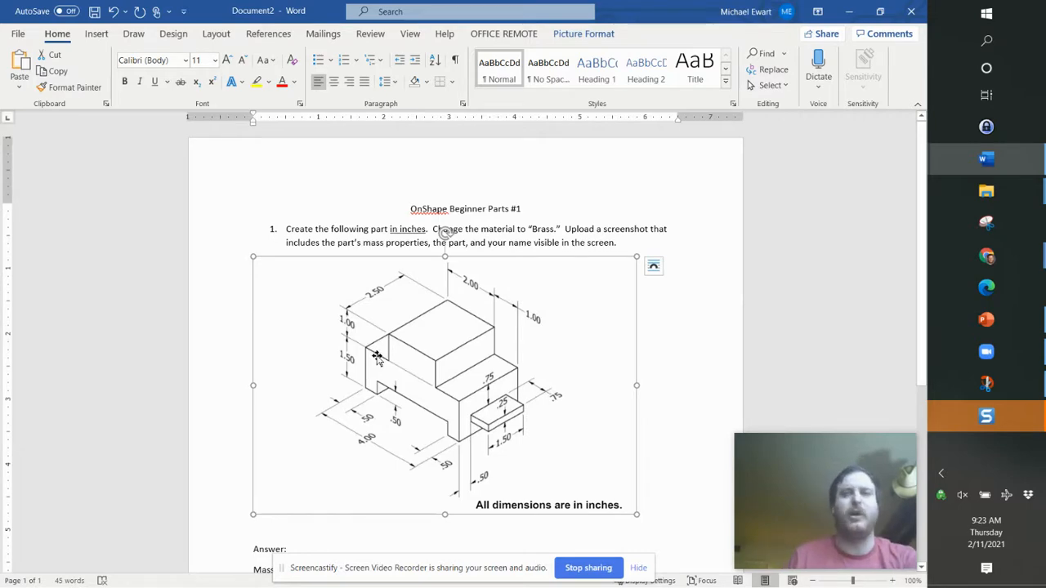
Switch to Onshape in the browser and open the OnShape Beginner Parts folder
key("alt+Tab")
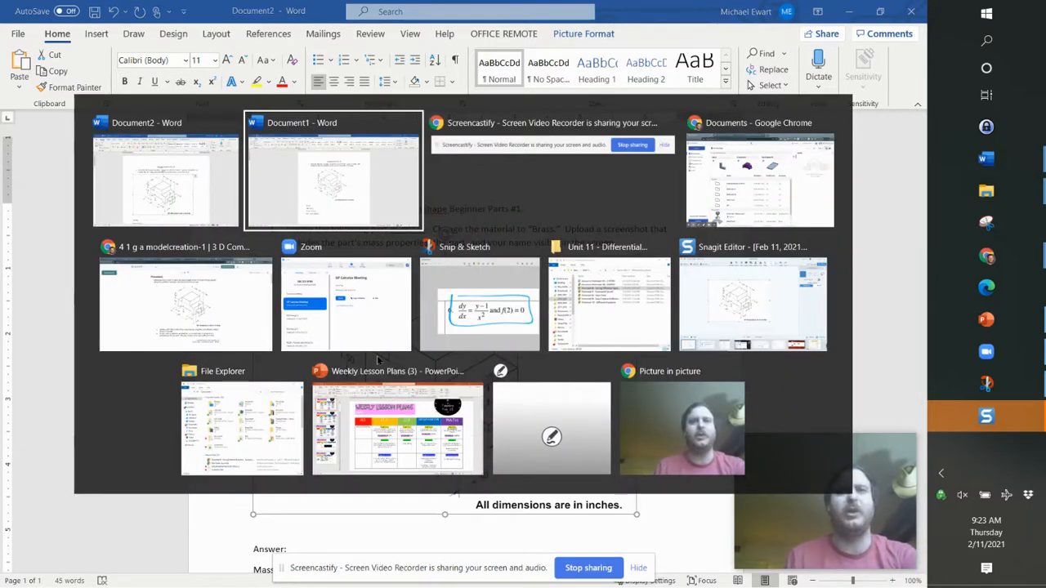
key("alt+Tab")
key("alt+Tab")
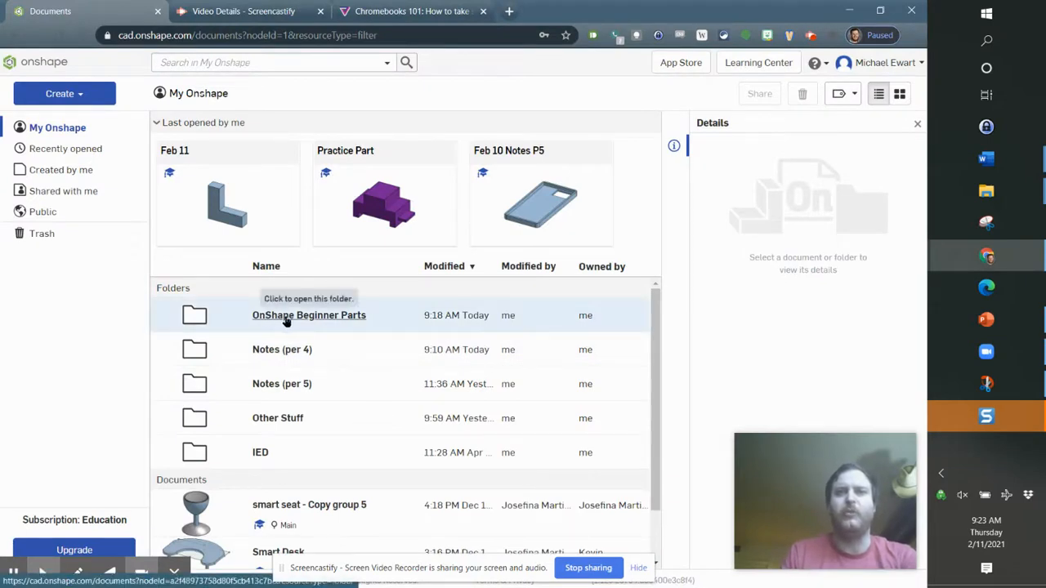
left_click(289, 319)
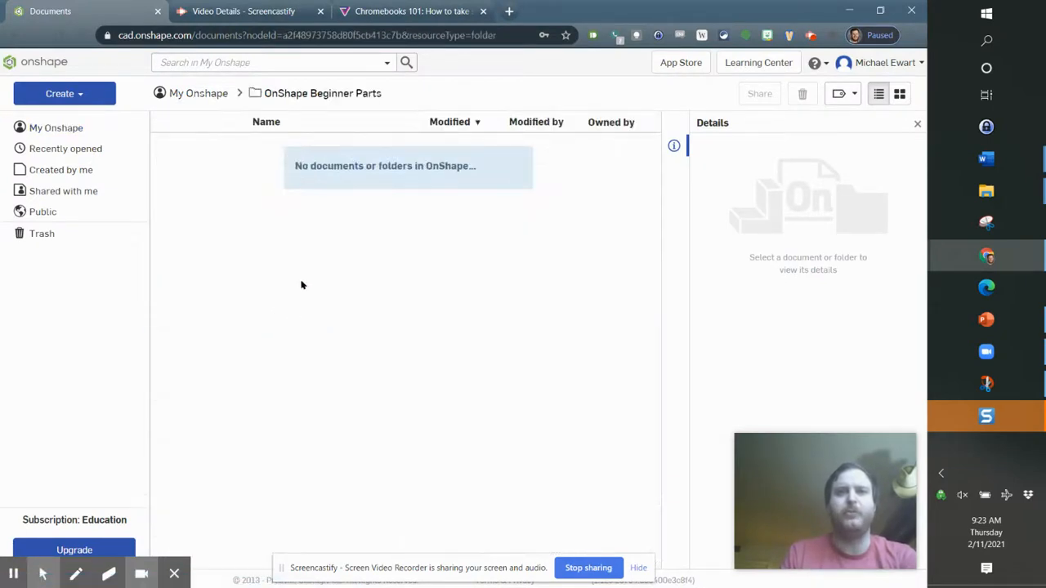
Create a new document named "Beginner Part 1" in the OnShape Beginner Parts folder
left_click(87, 96)
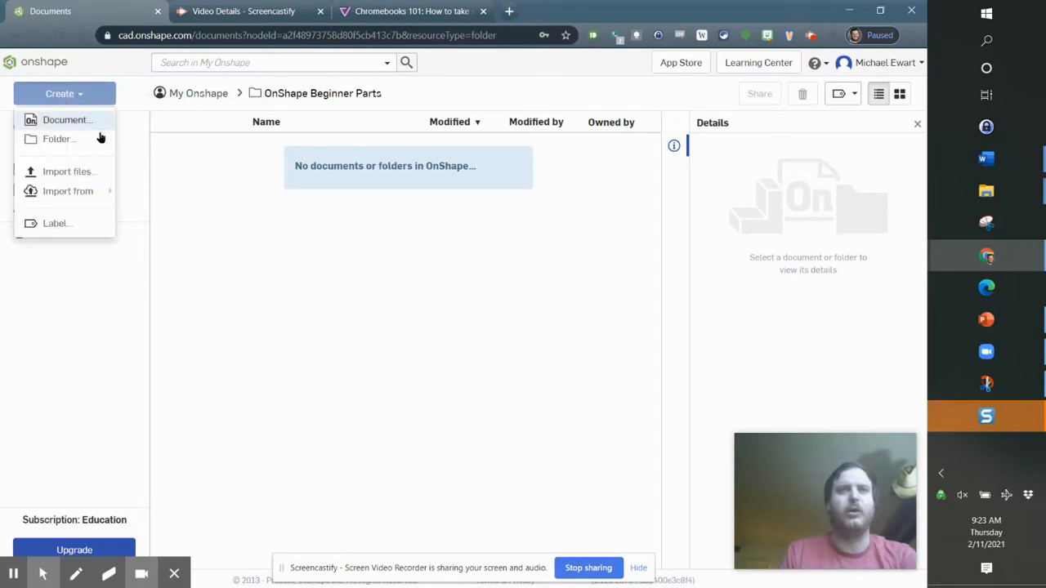
left_click(81, 124)
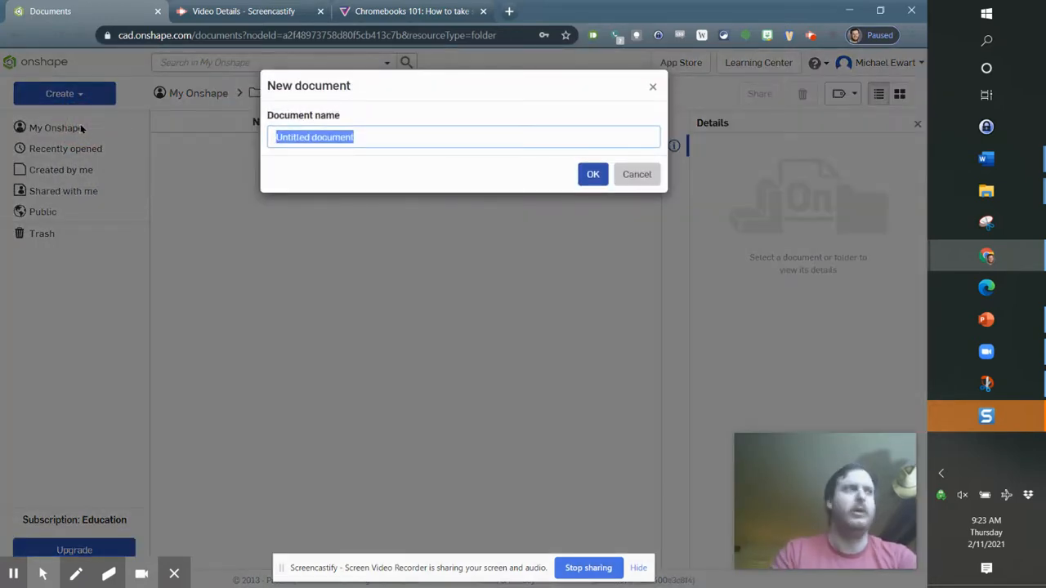
left_click(81, 130)
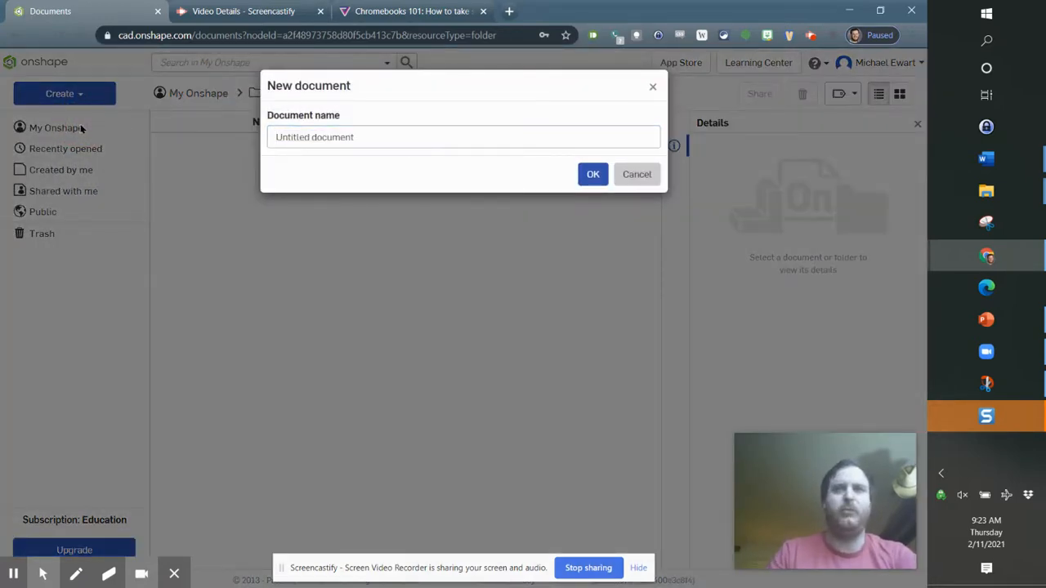
left_click(392, 127)
key("ctrl+a")
type("B")
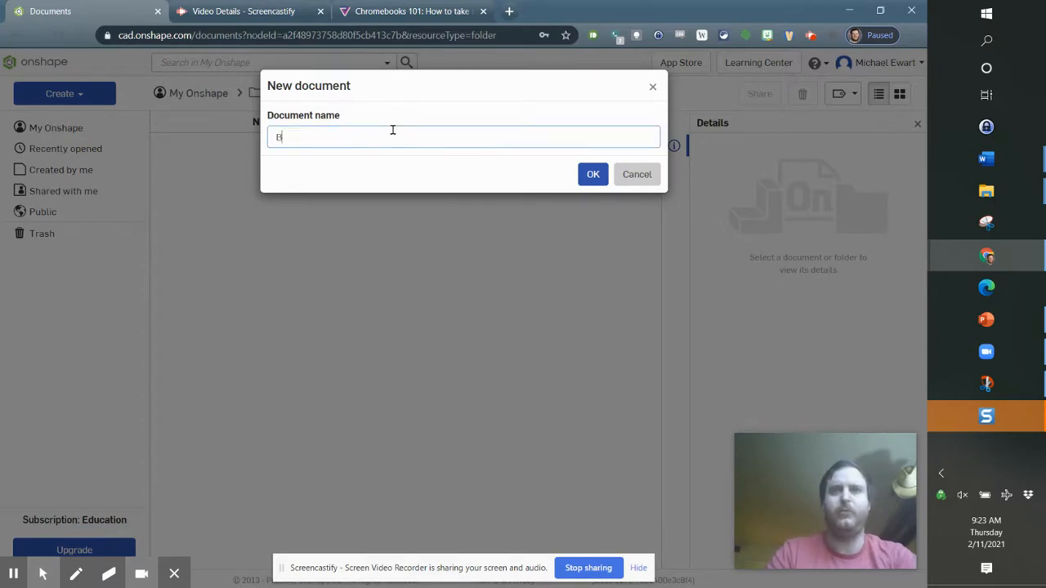
type("eginner Par")
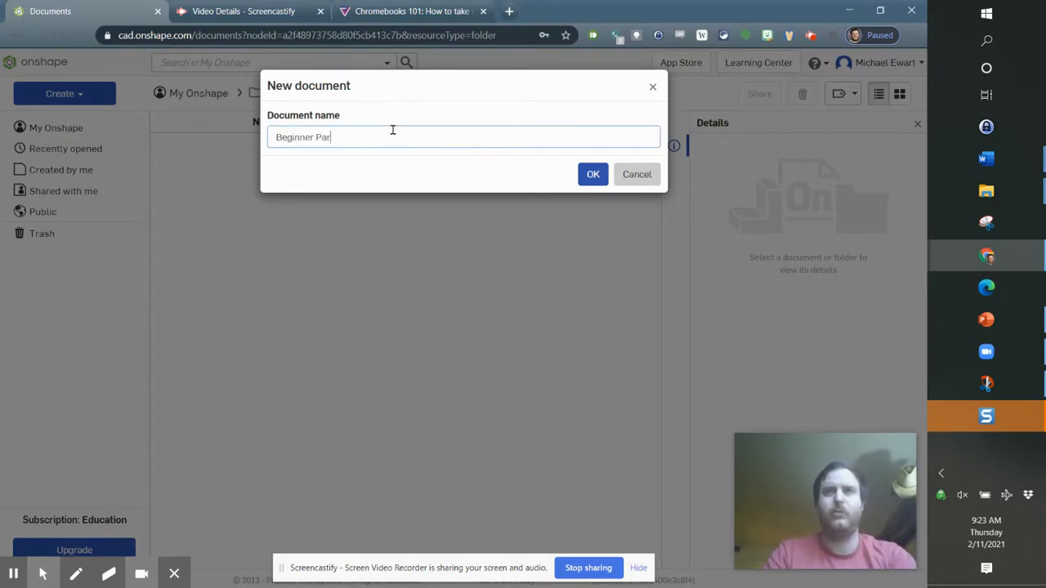
type("t 1")
key("Return")
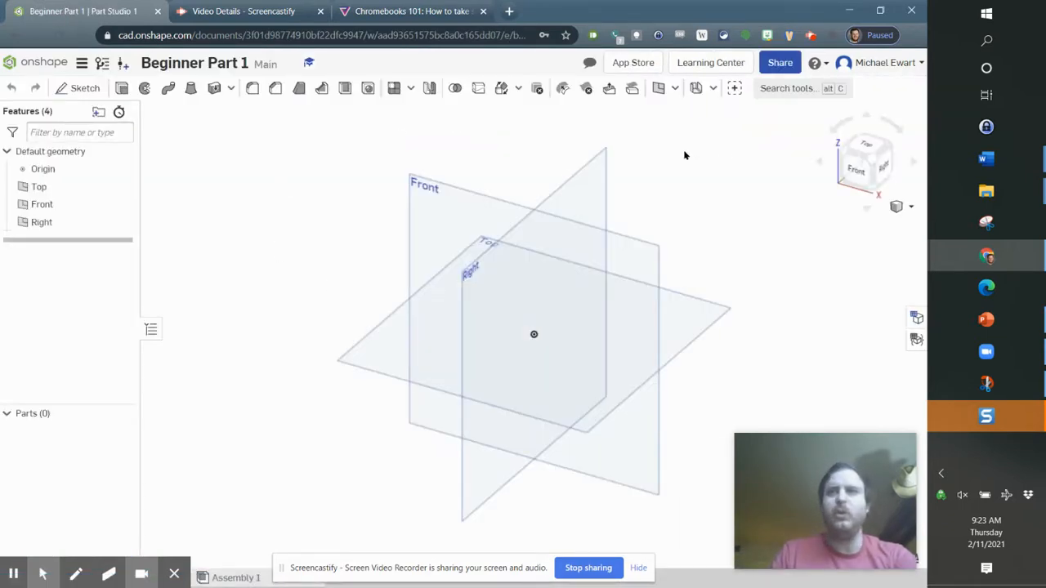
Start a new sketch on the Front plane
left_click(79, 89)
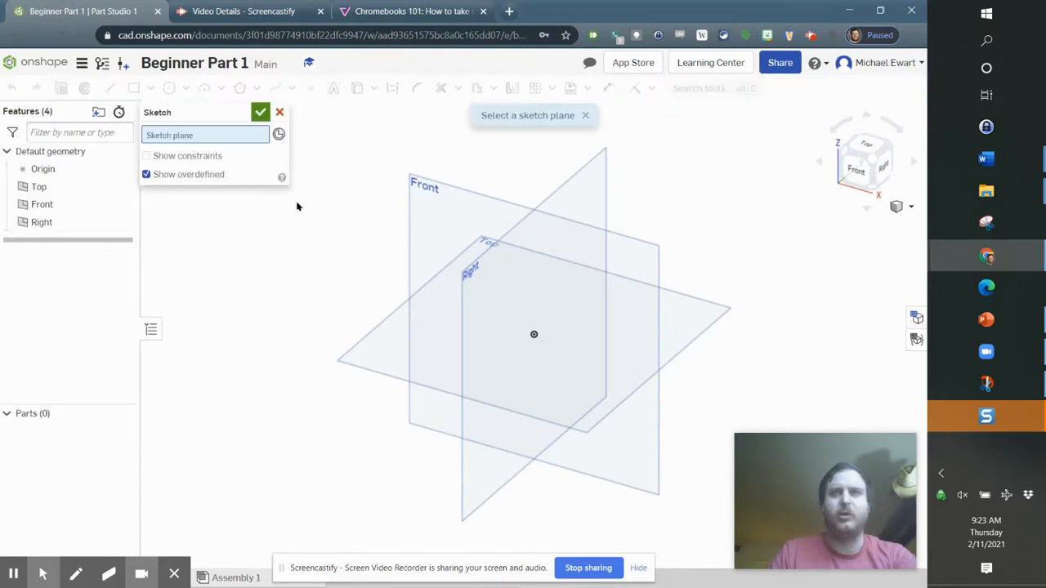
left_click(429, 209)
right_click(430, 211)
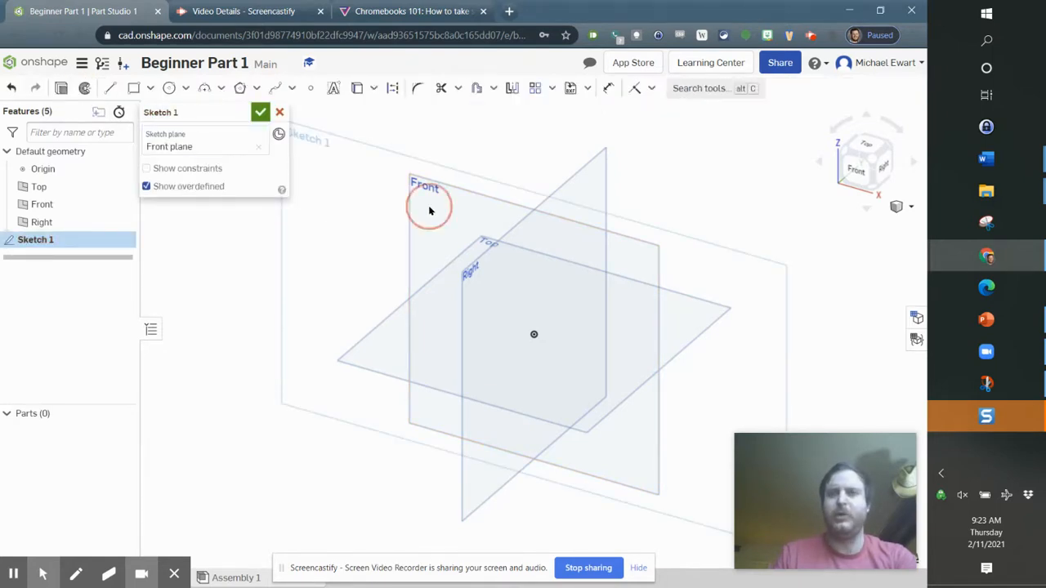
left_click(471, 395)
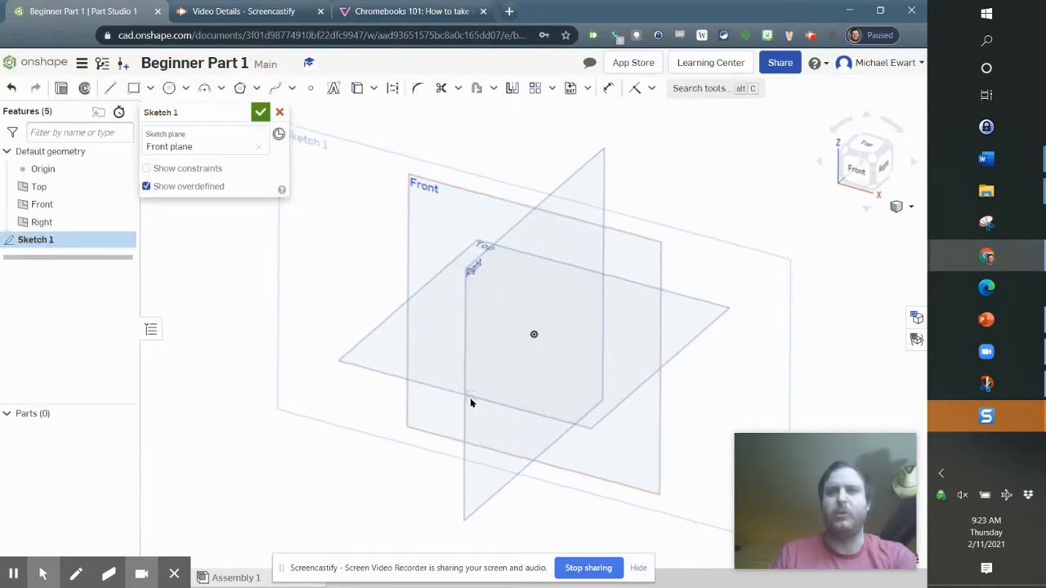
Draw a vertical line upward from the origin, 1.5 in long as given in the worksheet drawing
left_click(110, 87)
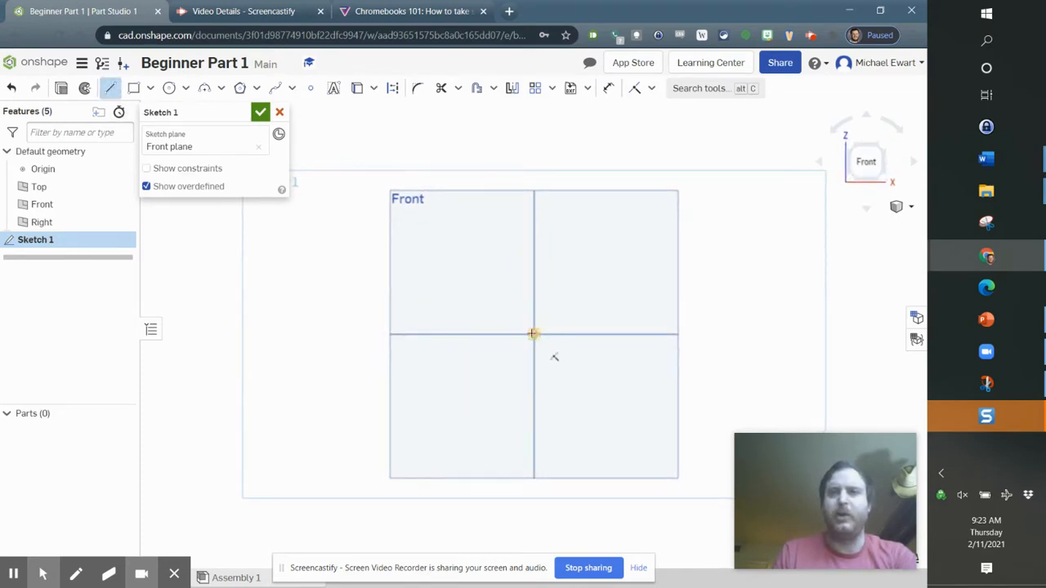
left_click(533, 334)
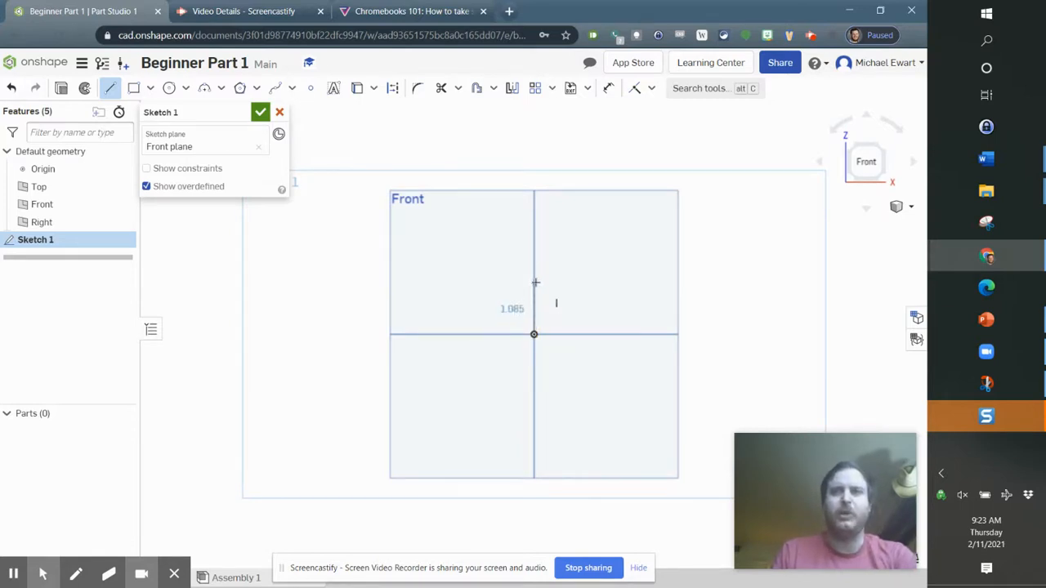
key("alt+Tab")
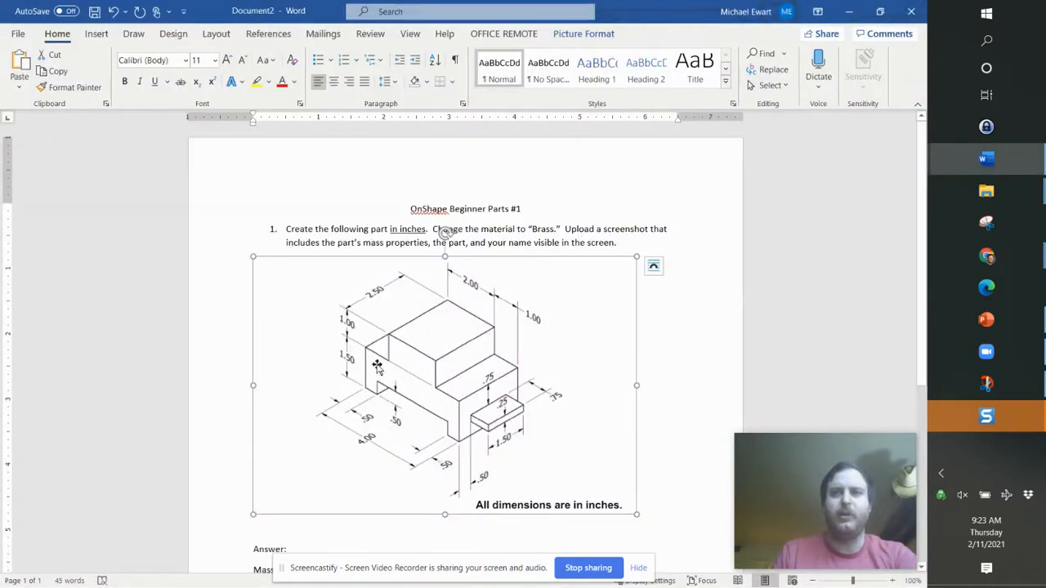
key("alt+Tab")
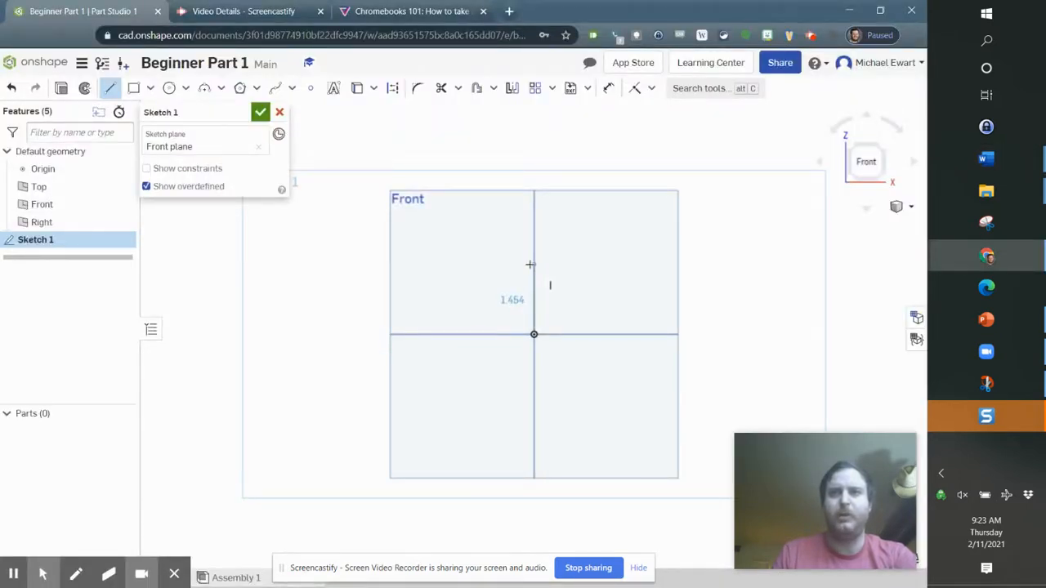
left_click(531, 264)
type("1.5")
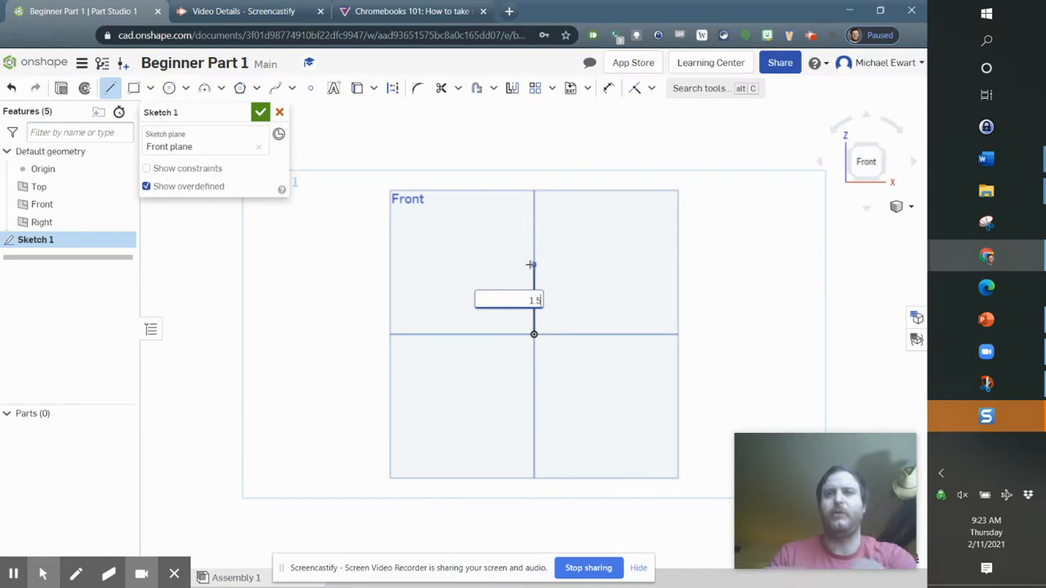
key("Return")
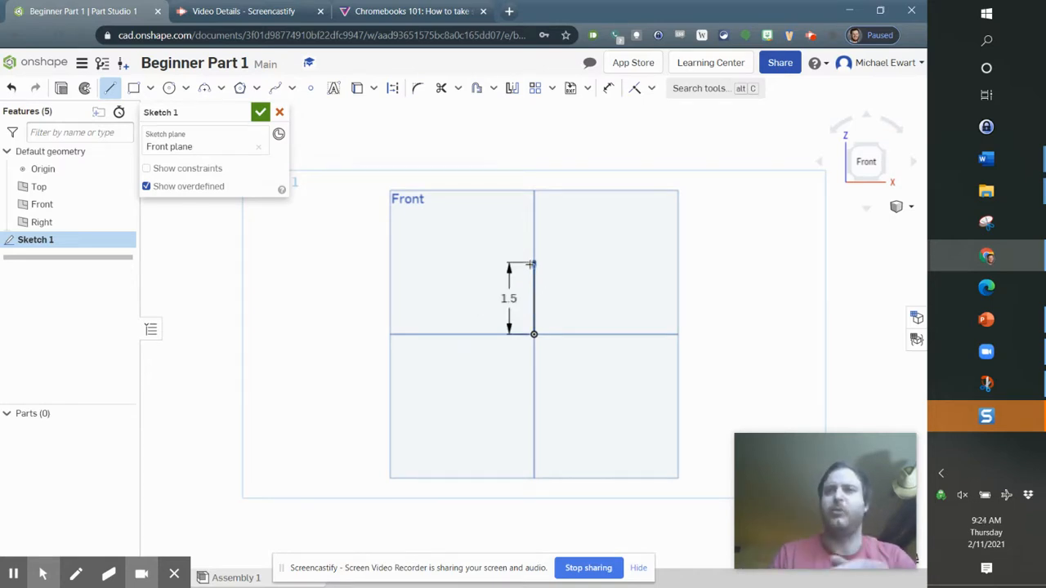
Check the worksheet drawing and continue the profile with a horizontal line about 0.9 in long to the right from the vertical line's upper end
key("alt+Tab")
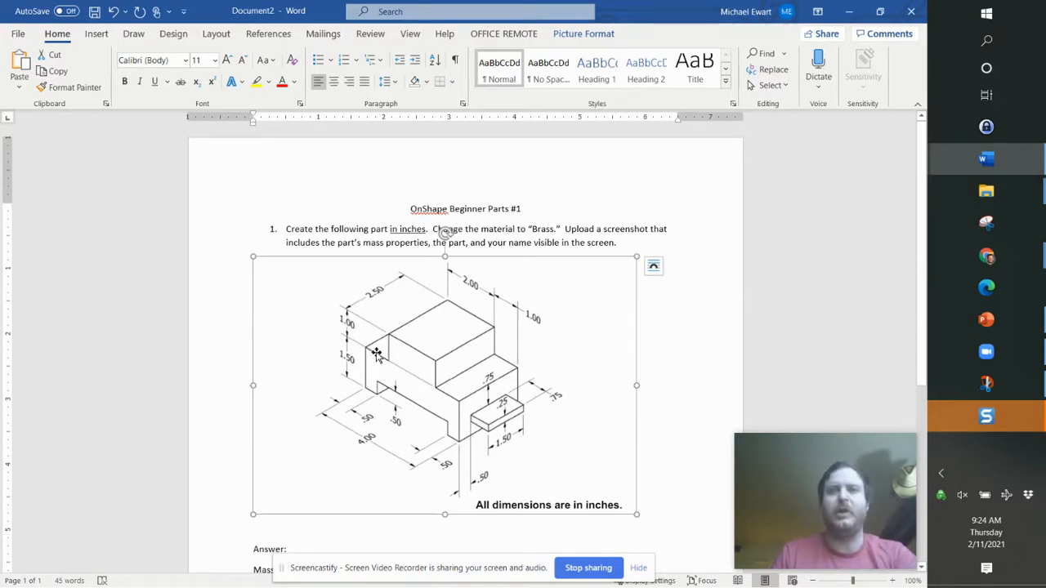
key("alt+Tab")
left_click(533, 264)
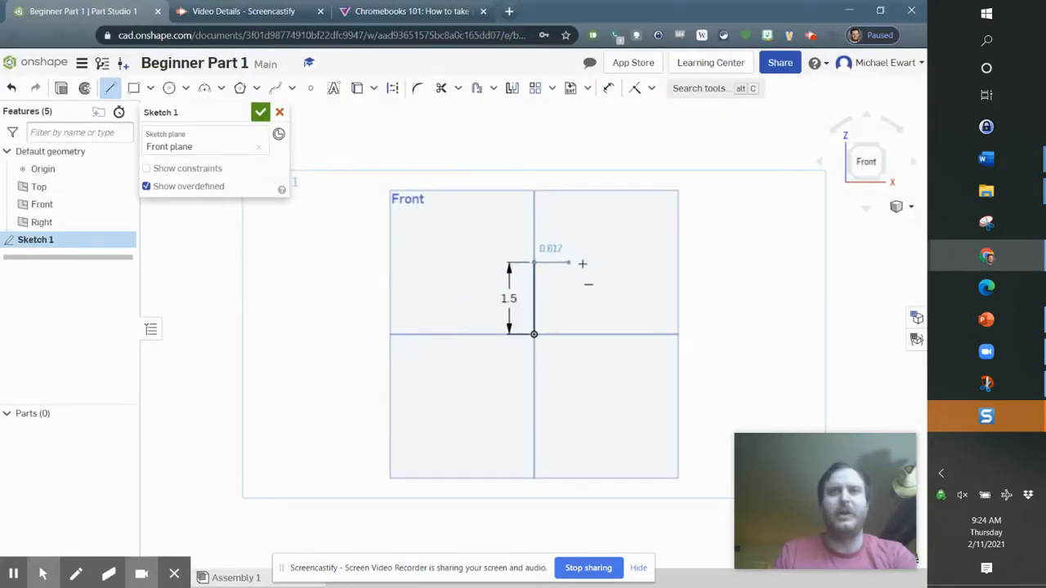
left_click(576, 263)
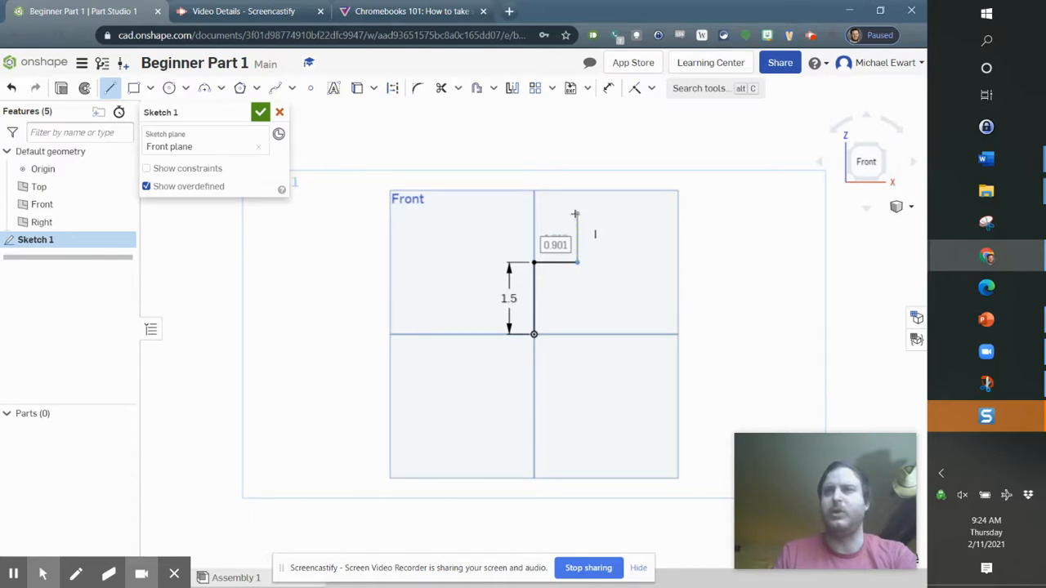
Add a 1 in vertical line upward from the short horizontal line's right end, following the worksheet drawing
key("alt+Tab")
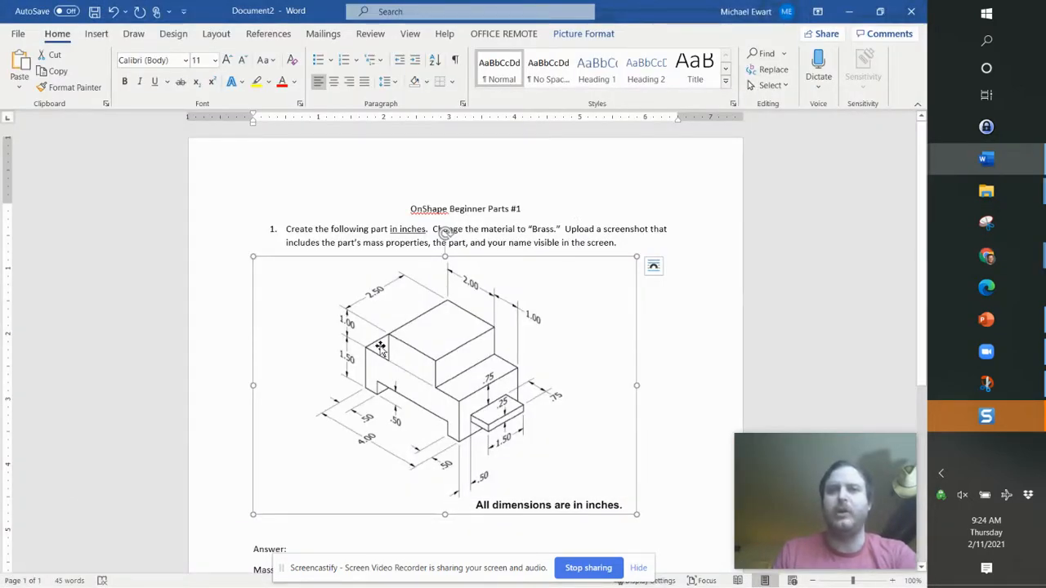
key("alt+Tab")
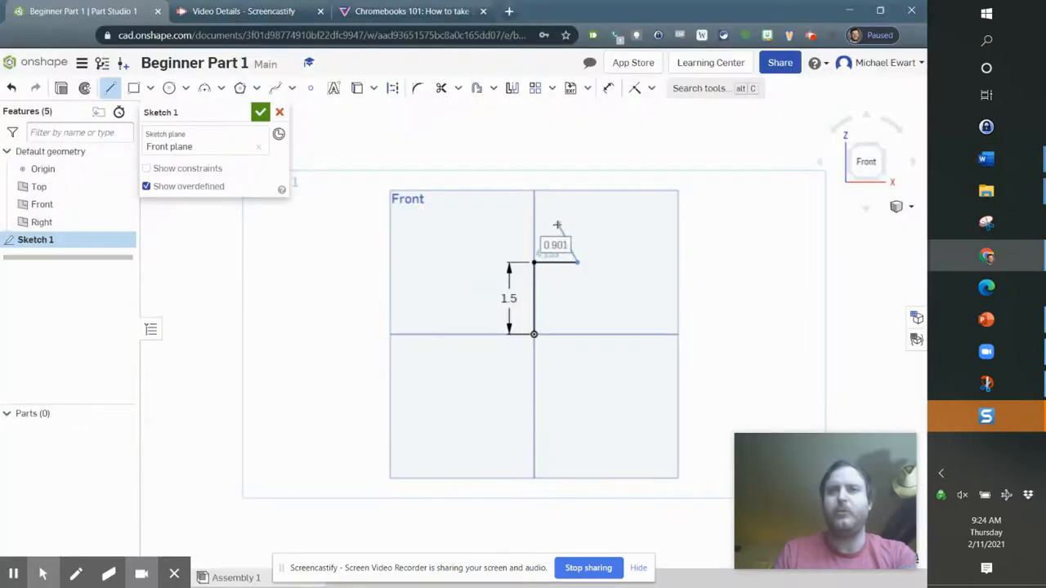
left_click(576, 206)
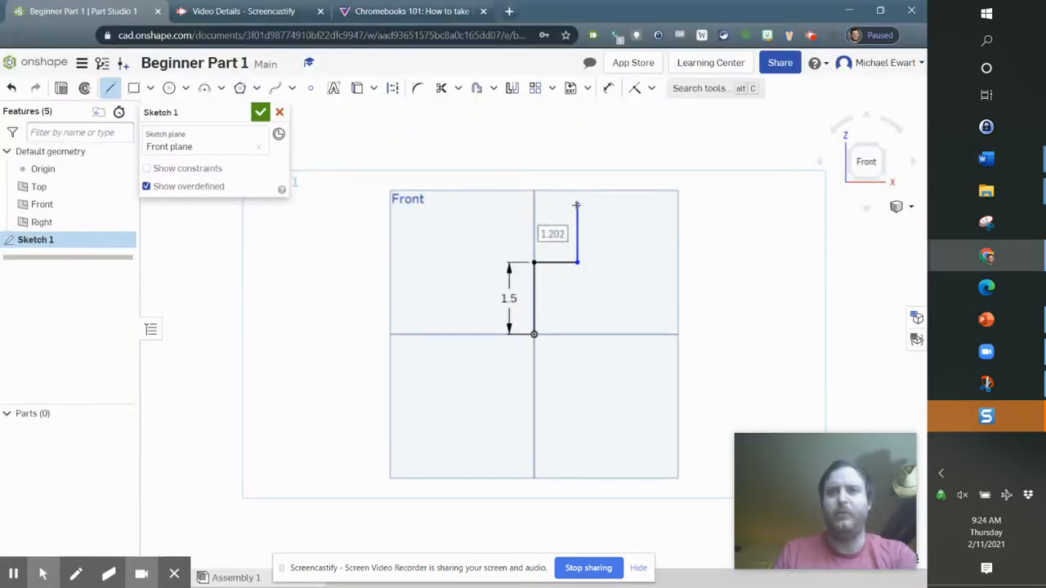
type("1")
key("Return")
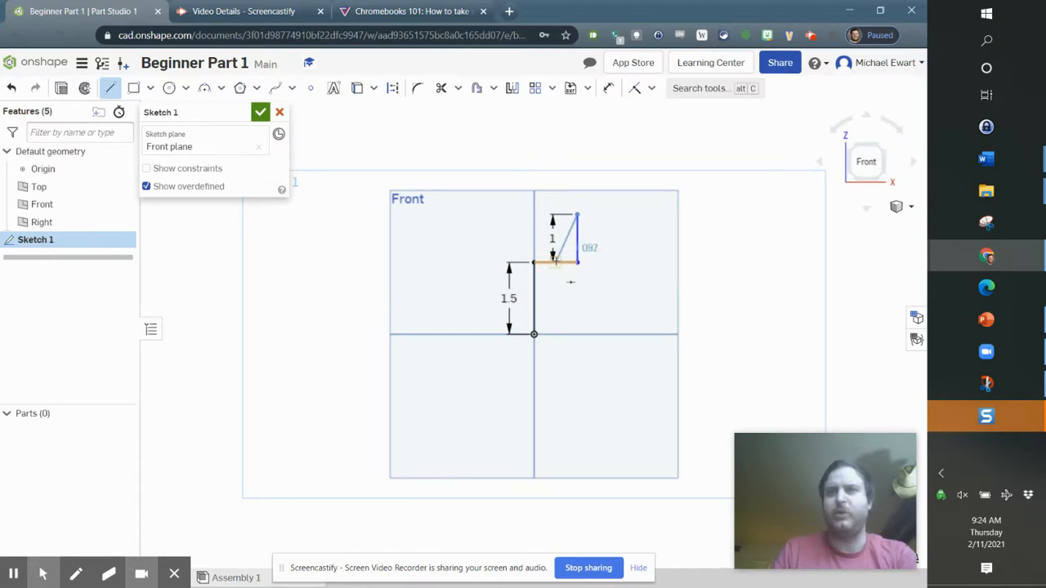
Add a 2 in horizontal line to the right for the raised block's top edge, following the worksheet drawing
key("alt+Tab")
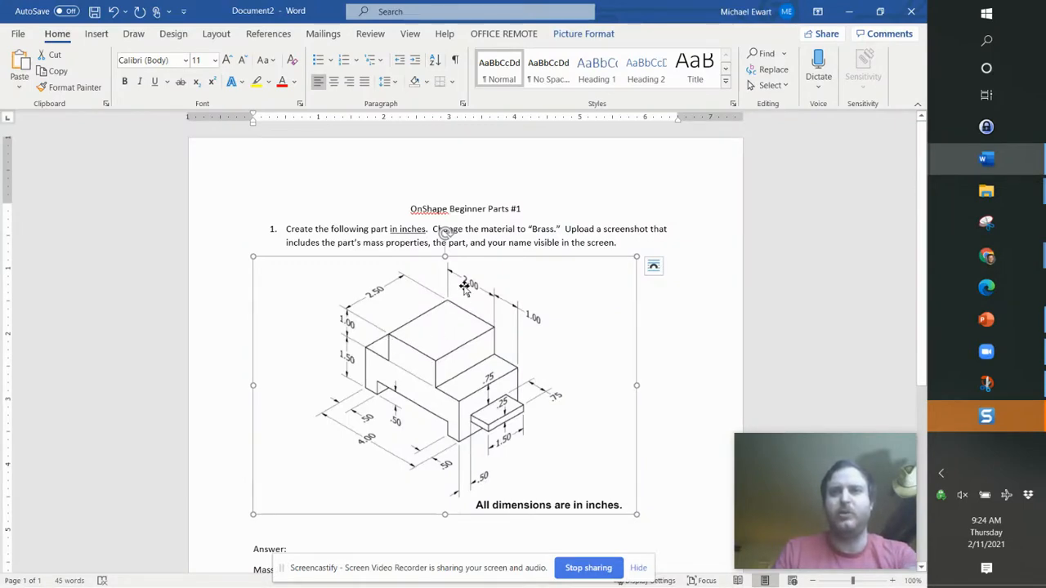
key("alt+Tab")
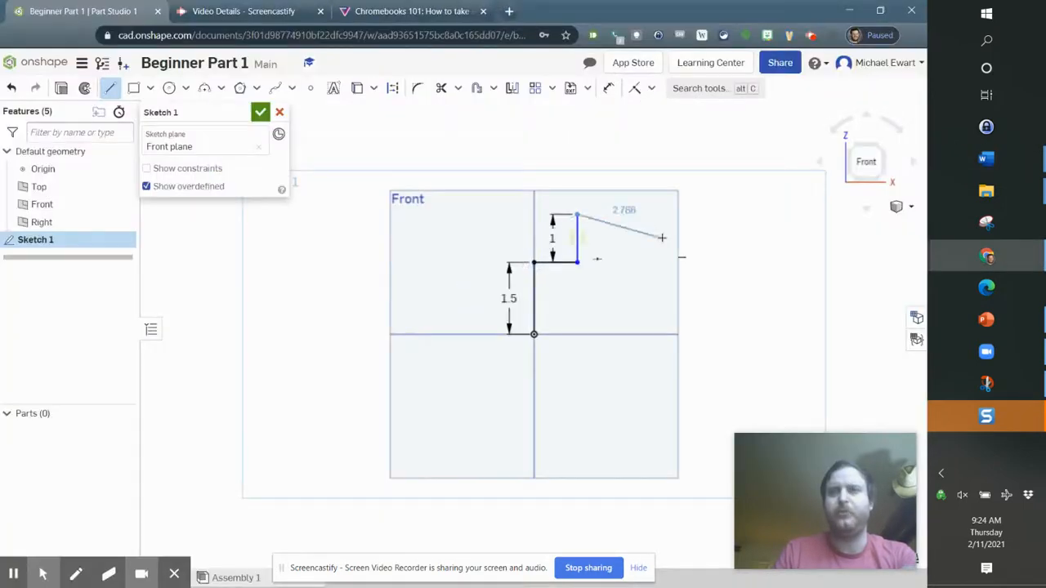
left_click(702, 216)
type("2")
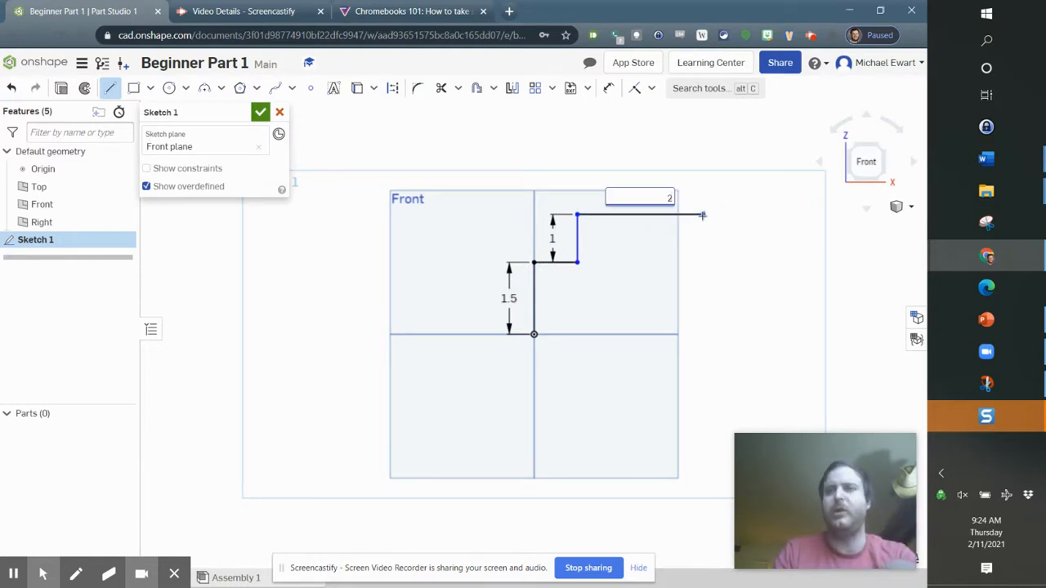
key("Return")
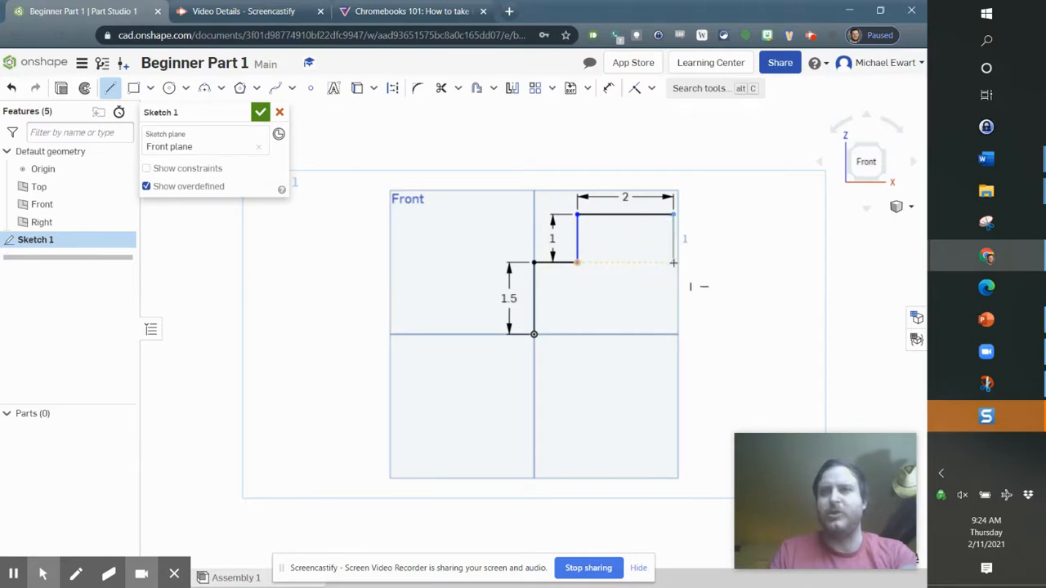
Draw a vertical line down from the 2 in top edge's right end, stopping level with the short horizontal step line
scroll(673, 262, "up", 5)
scroll(673, 262, "down", 6)
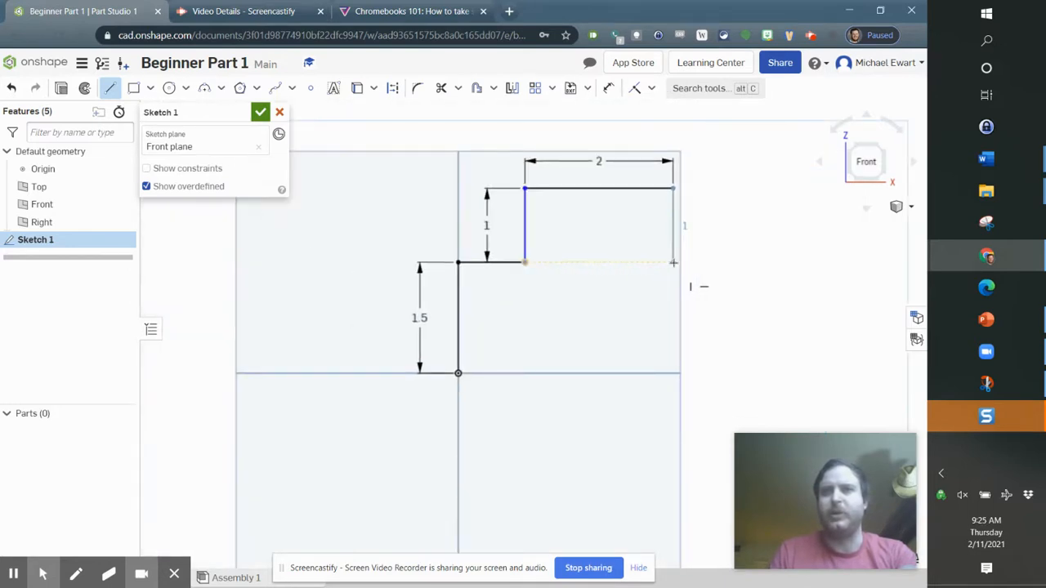
scroll(674, 262, "up", 4)
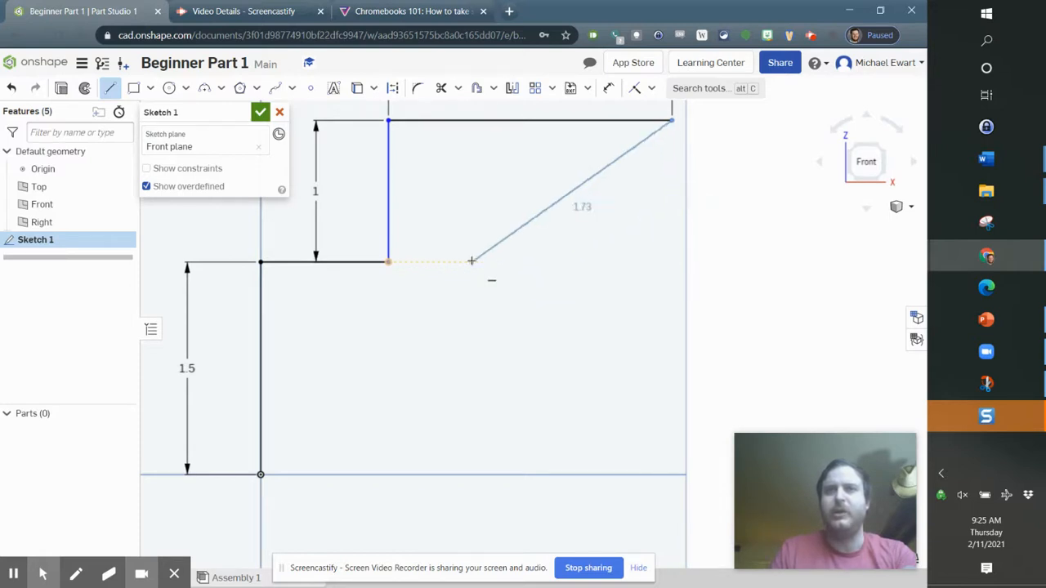
left_click(670, 260)
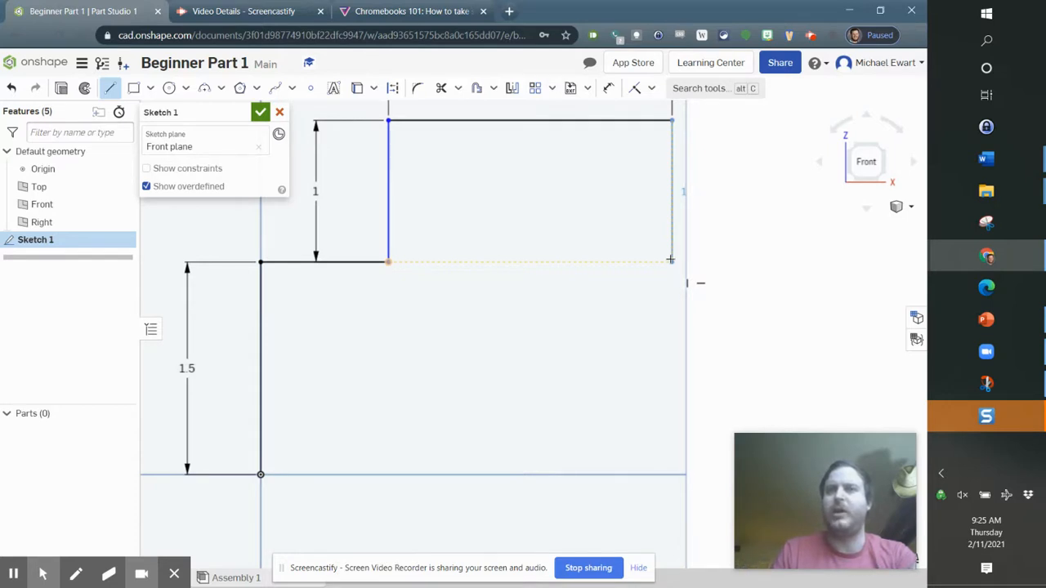
Place the vertical line's lower end level with the left step and add a 1 in horizontal line to the right, following the worksheet drawing
left_click(670, 260)
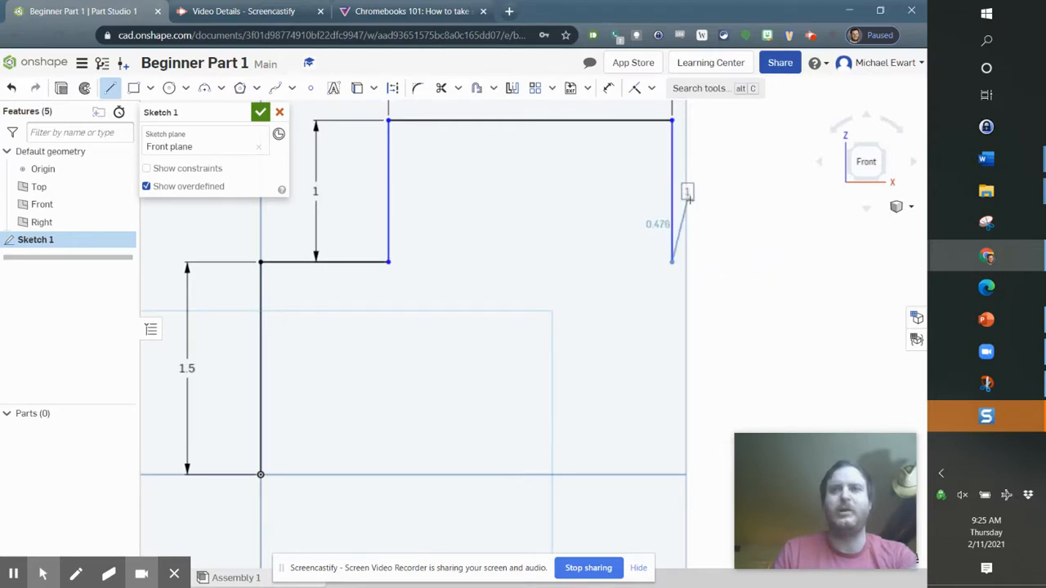
key("alt+Tab")
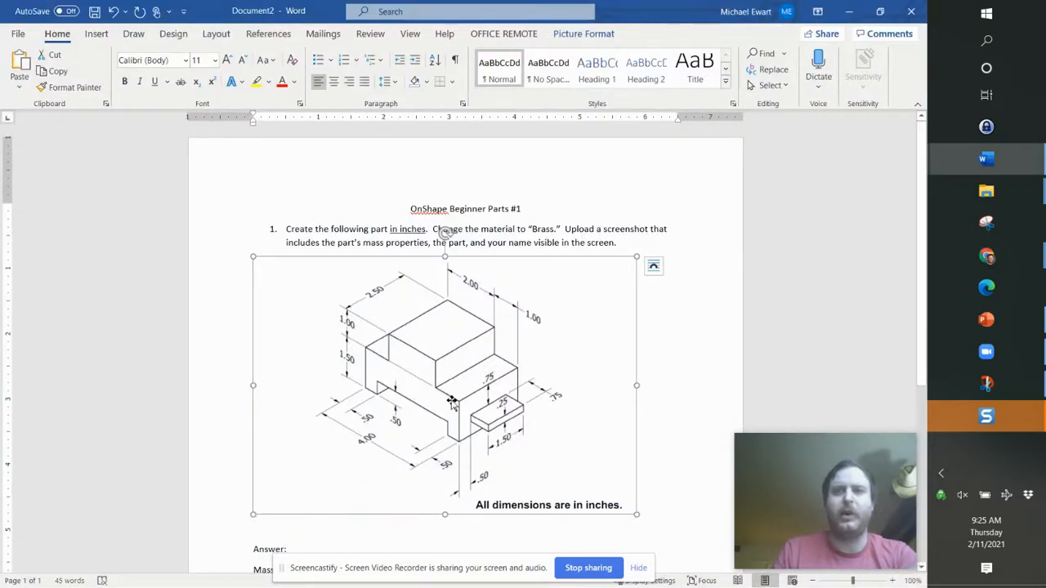
key("alt+Tab")
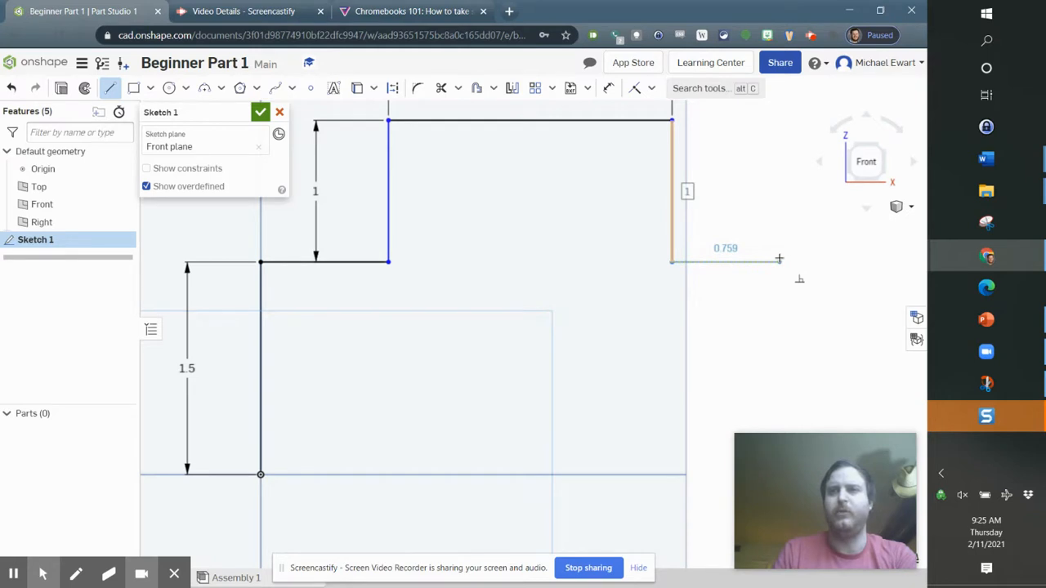
left_click(779, 260)
type("1")
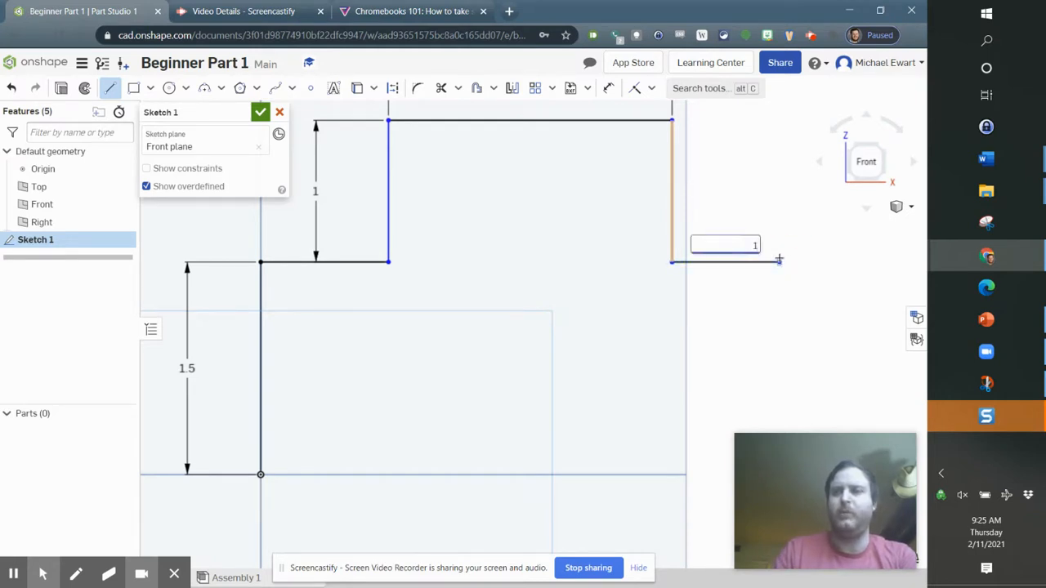
key("Return")
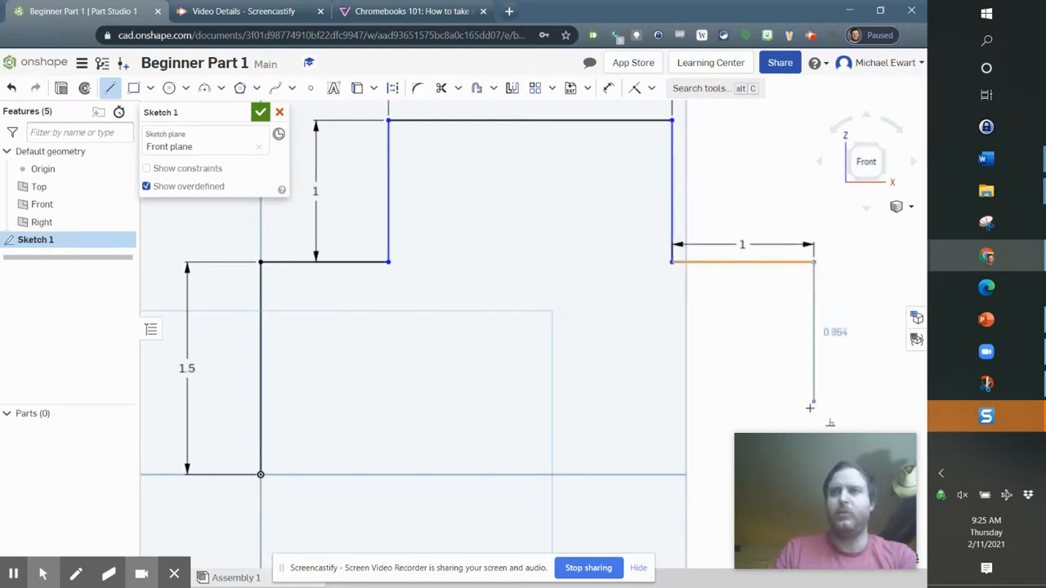
Draw a 1.5 in vertical line down from the 1 in step's right end, stopping level with the origin
scroll(811, 401, "down", 5)
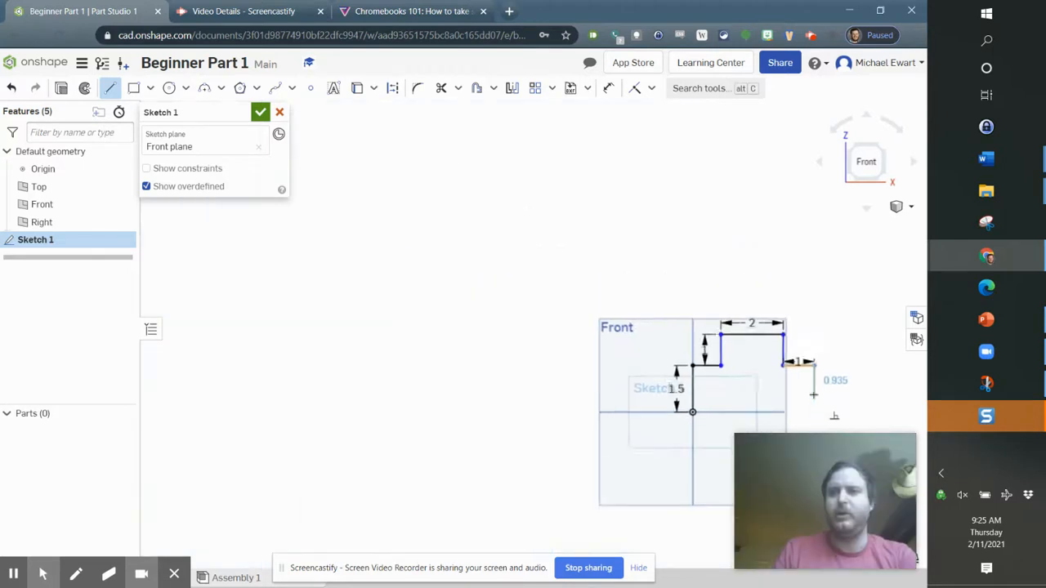
scroll(813, 395, "down", 2)
scroll(813, 394, "up", 6)
scroll(813, 395, "down", 4)
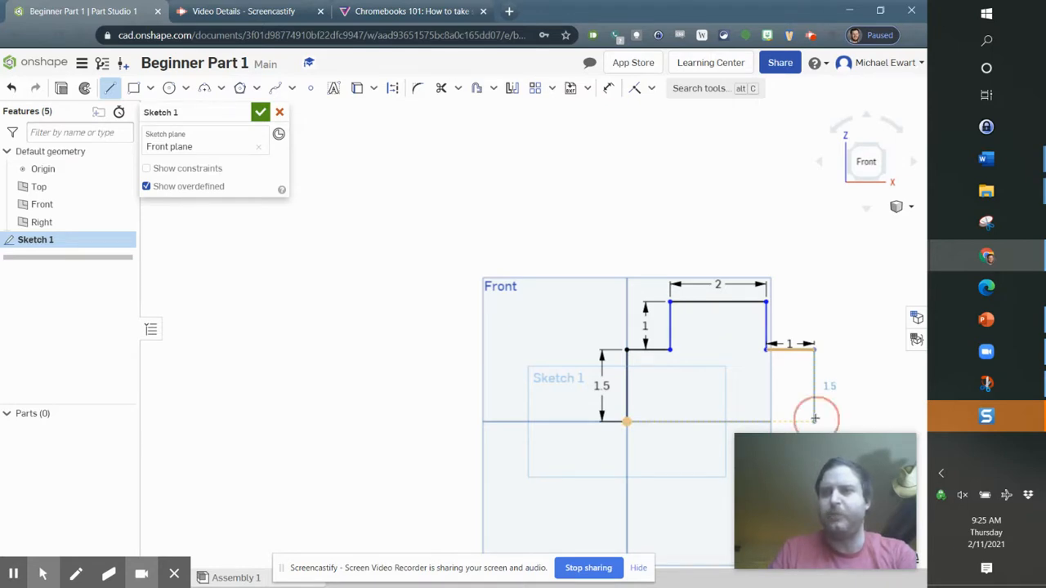
left_click(814, 420)
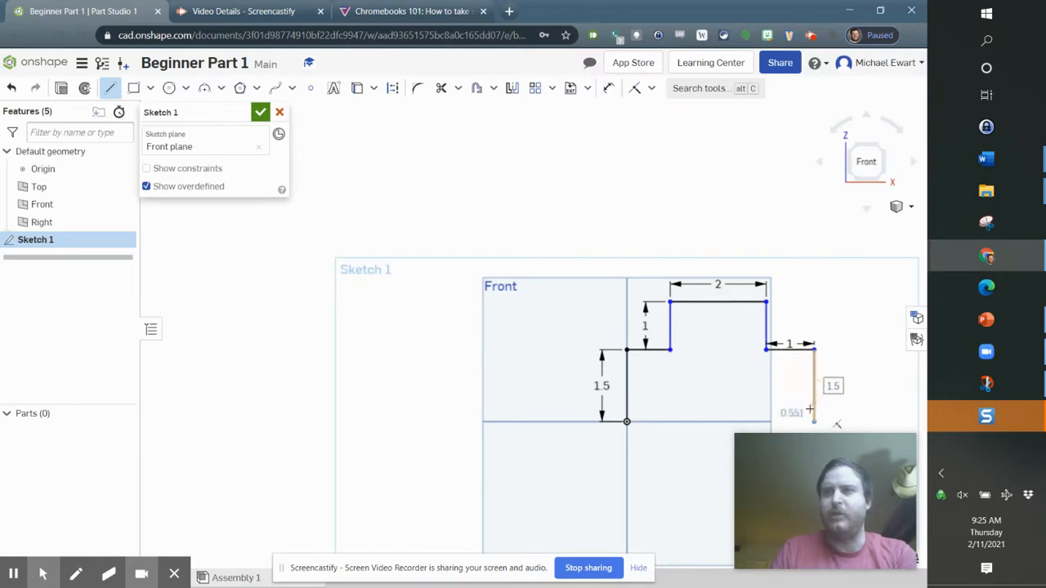
Following the worksheet drawing, draw the right foot's 0.5 in bottom edge to the left and its 0.5 in inner edge upward
key("alt+Tab")
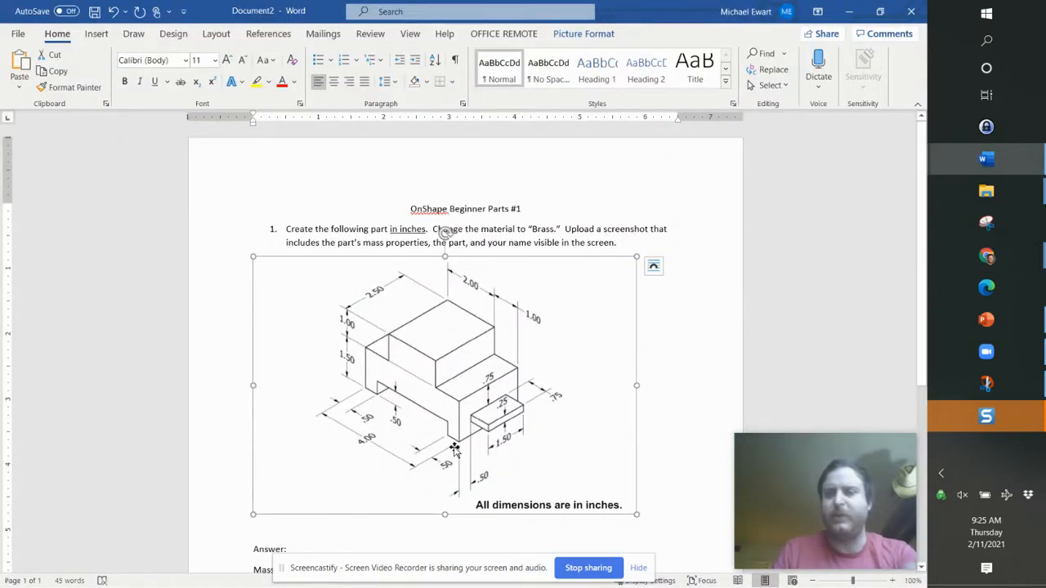
key("alt+Tab")
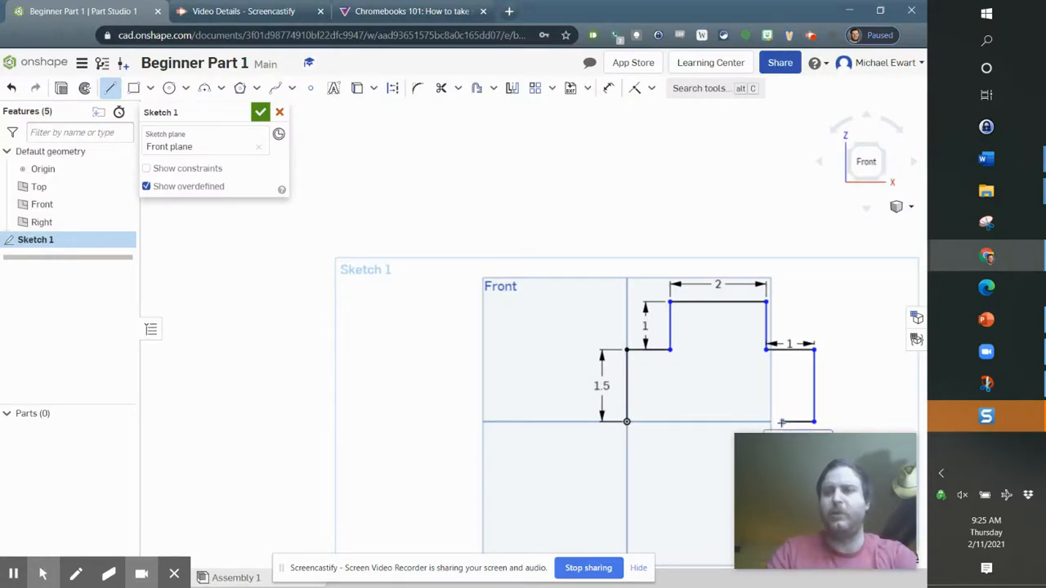
scroll(781, 421, "down", 5)
scroll(782, 422, "up", 10)
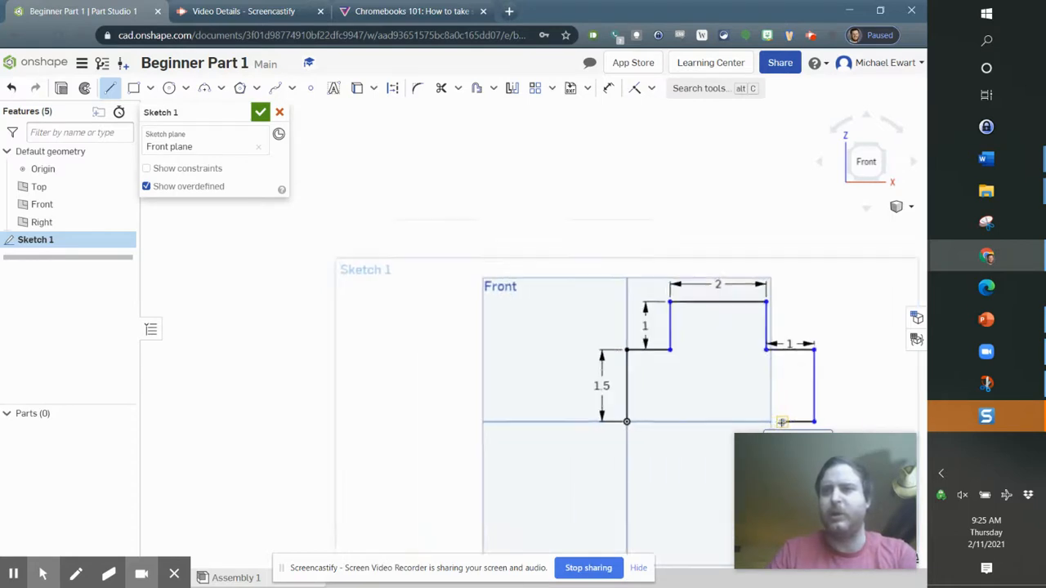
scroll(781, 421, "down", 3)
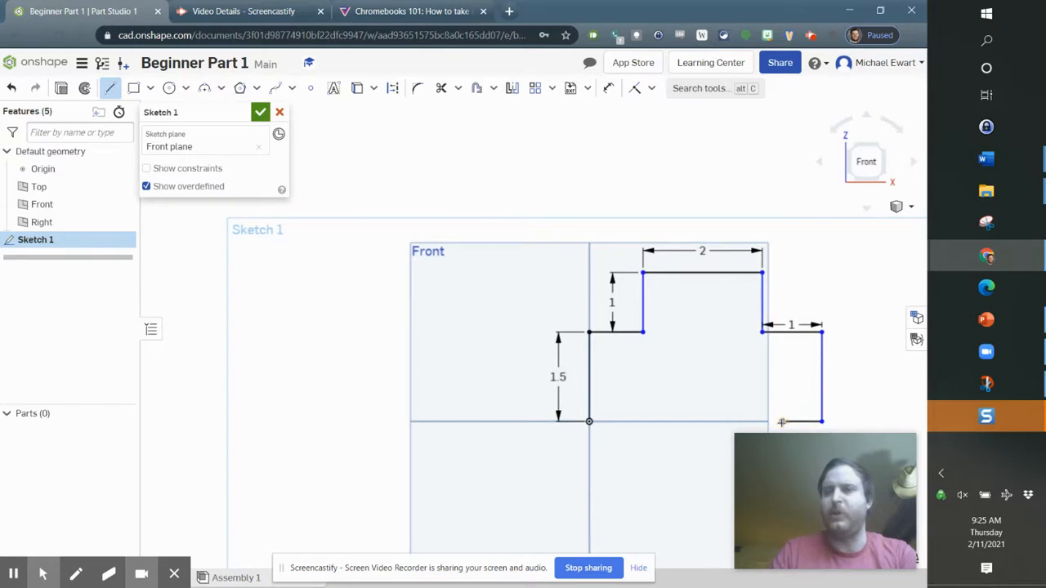
left_click(789, 421)
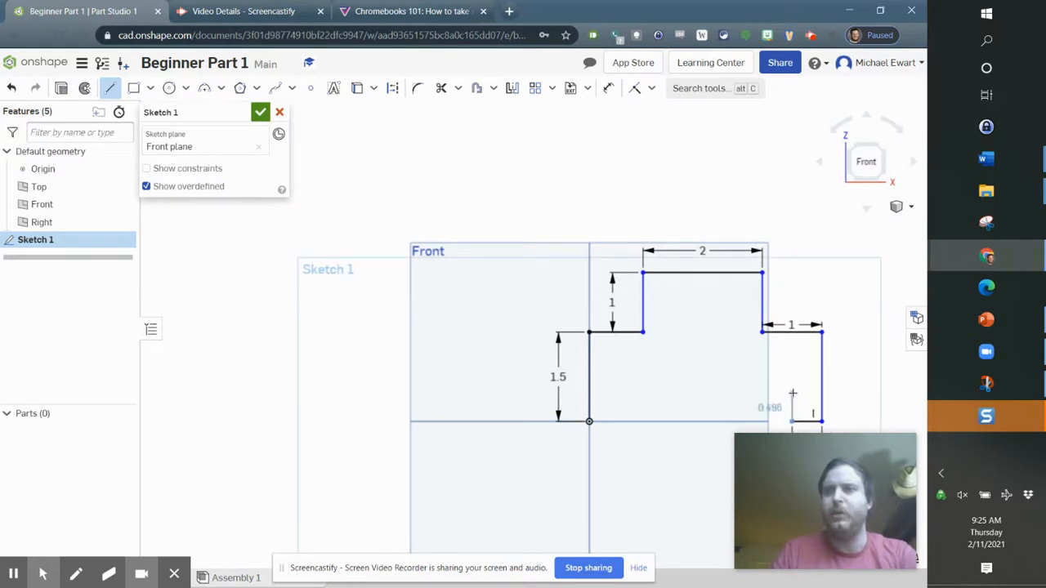
type("0.50")
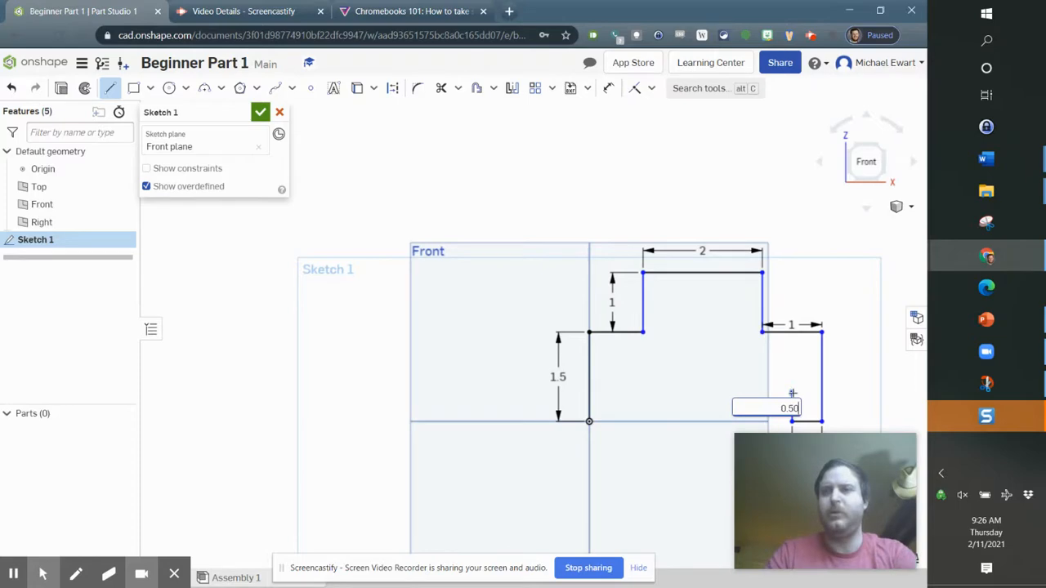
key("Return")
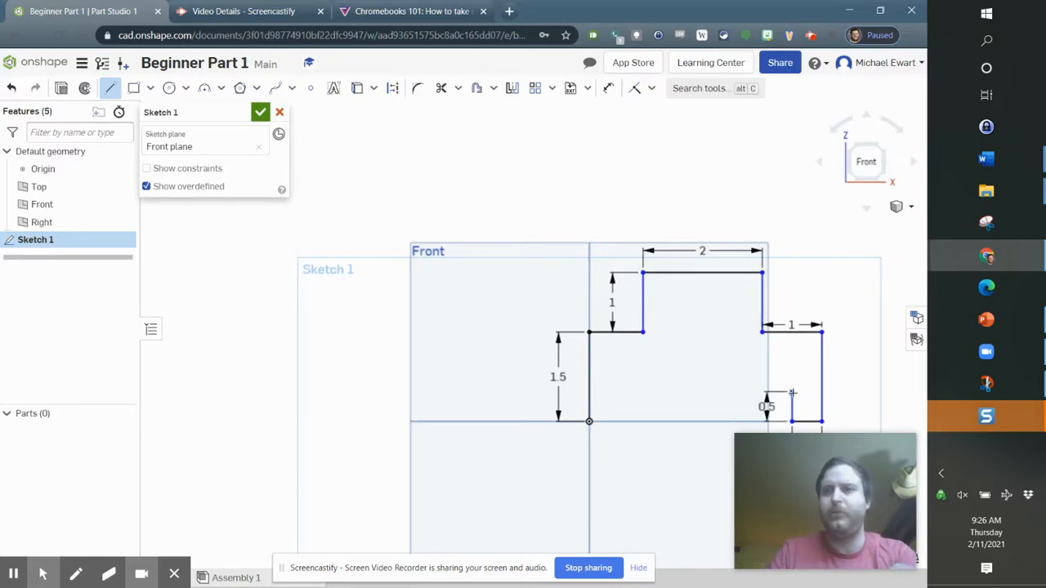
Following the worksheet drawing, draw the bottom notch's top edge about 2.86 in to the left and its left side down to the origin's level
key("alt+Tab")
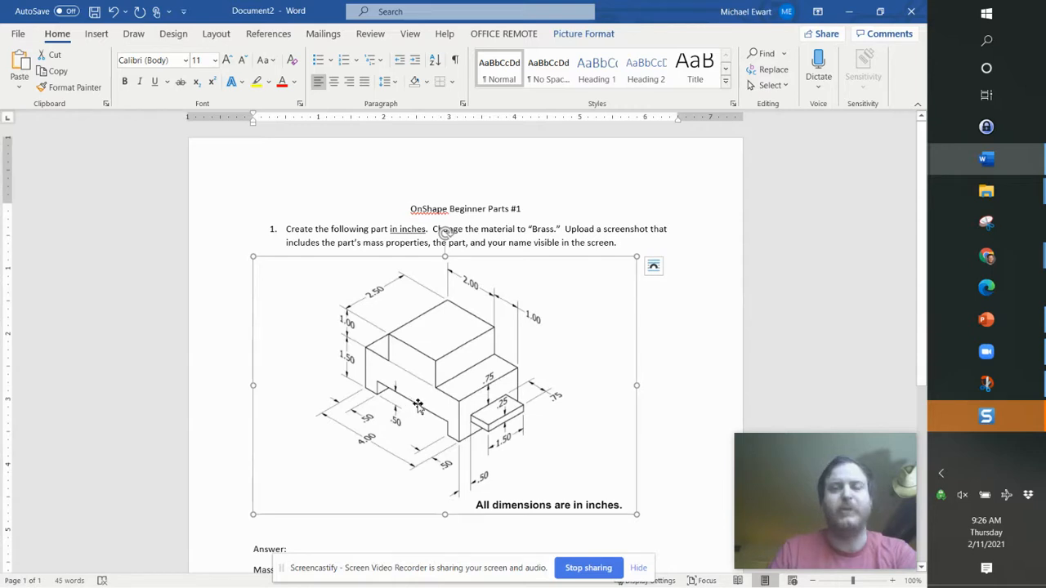
key("alt+Tab")
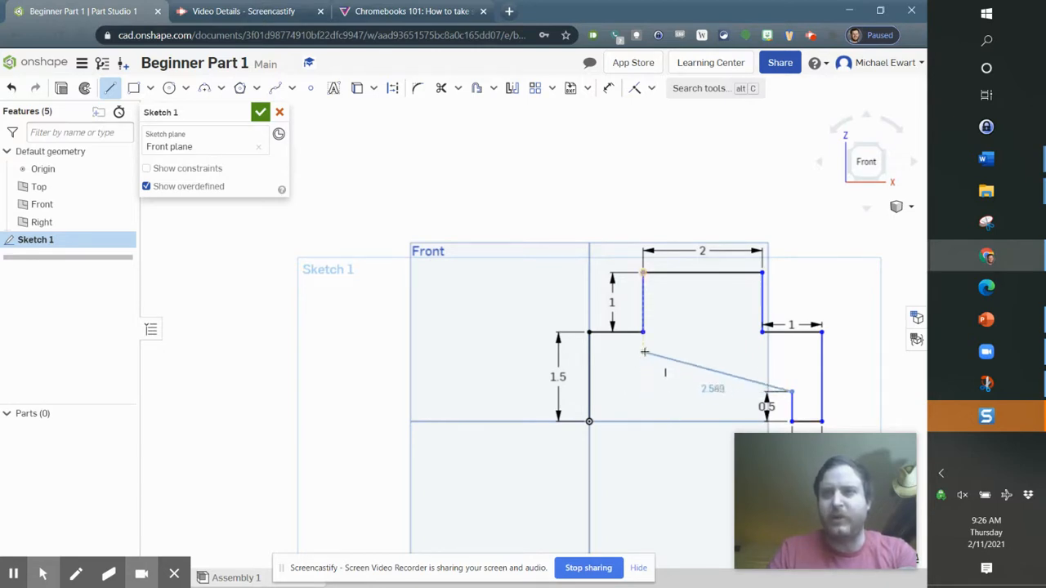
left_click(620, 392)
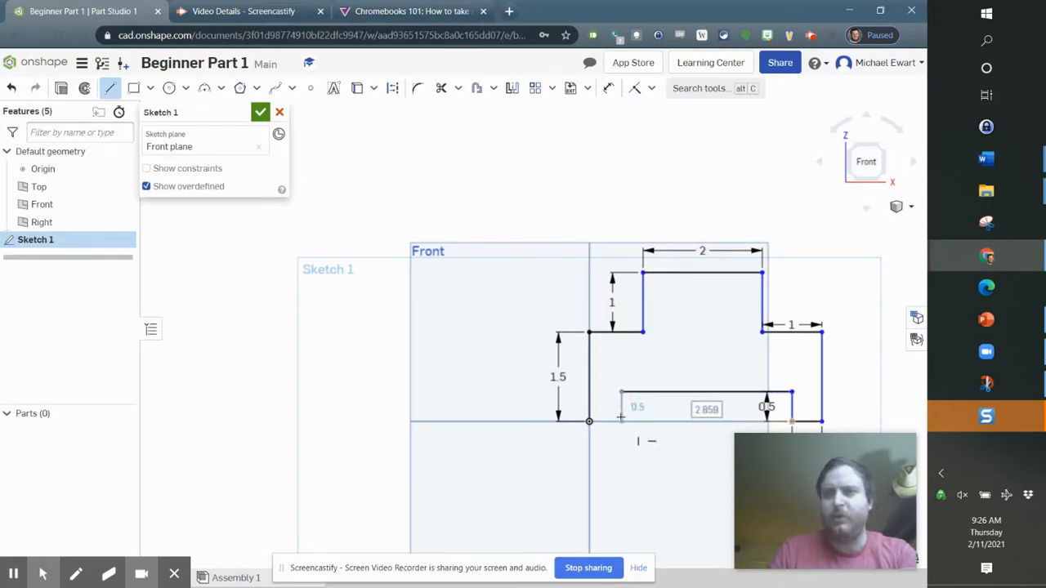
left_click(621, 421)
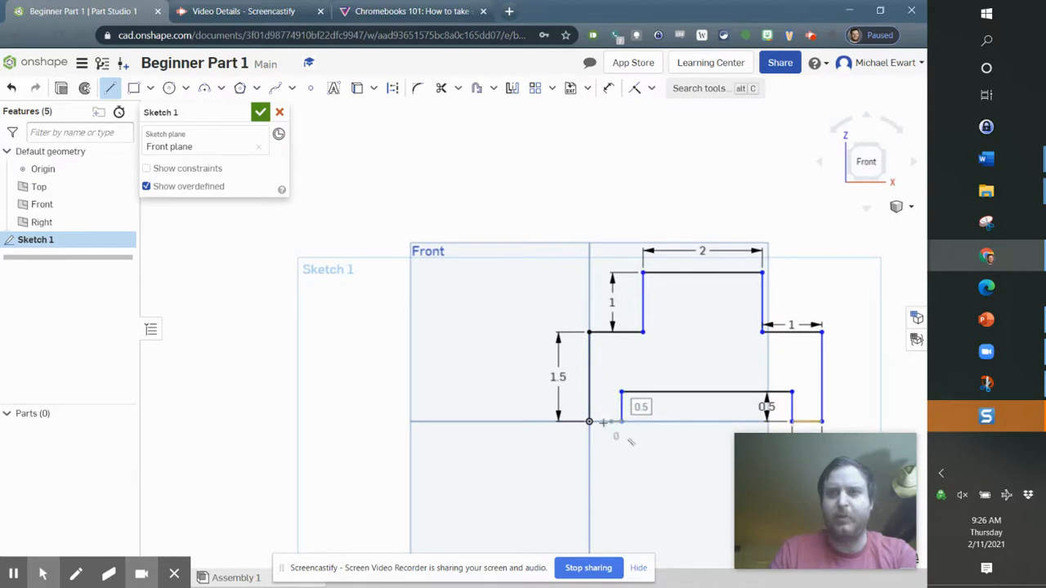
Close the profile with a 0.5 in left foot edge ending at the origin, and compare it with the worksheet drawing
left_click(588, 421)
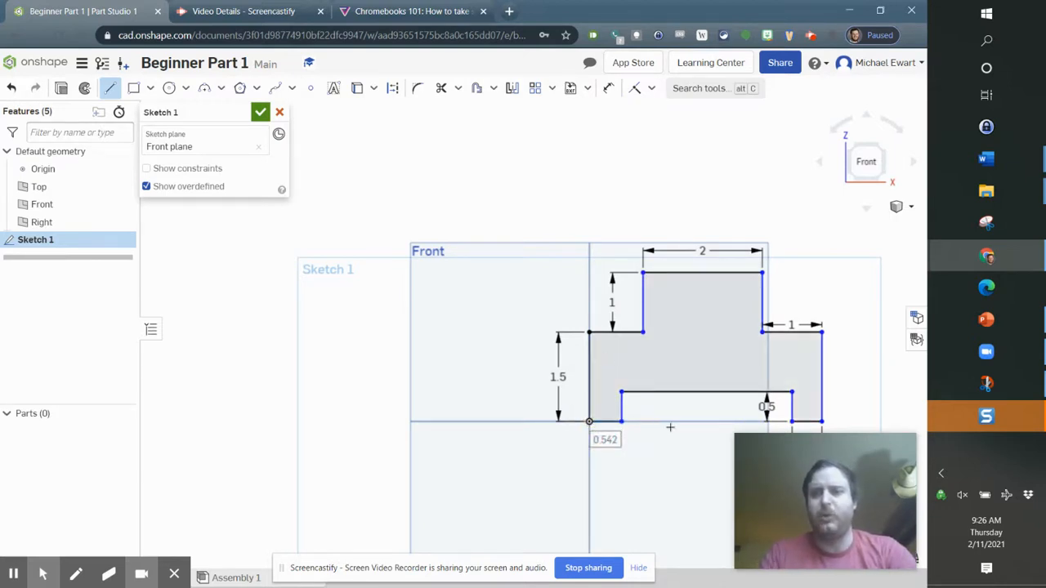
type("0.5")
key("Return")
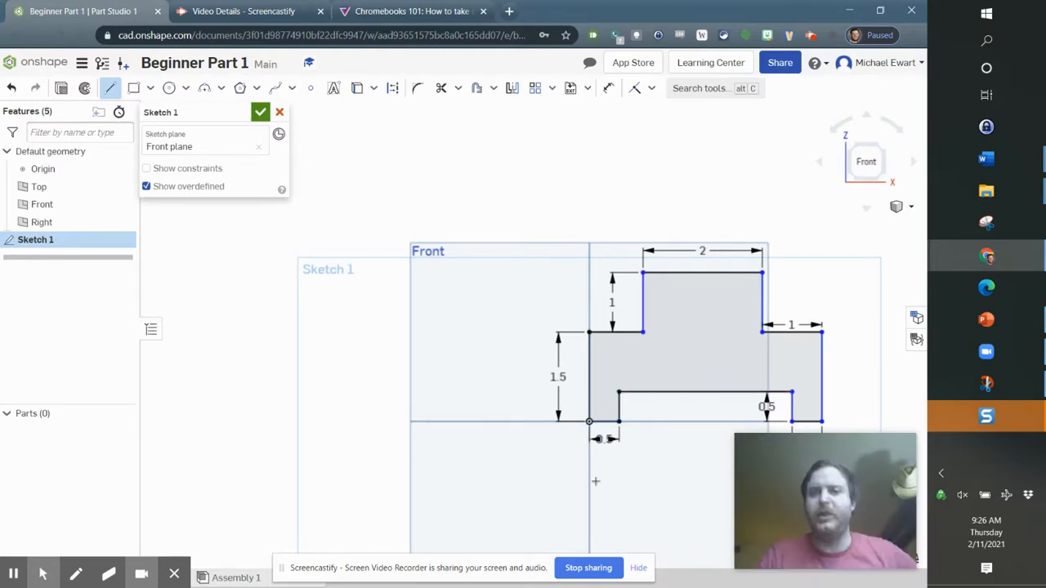
key("alt+Tab")
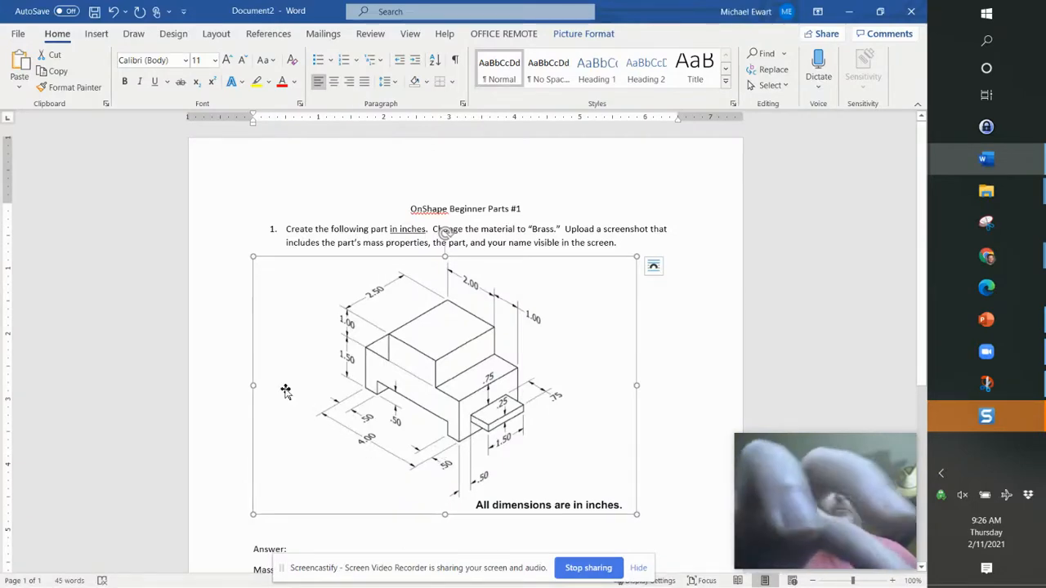
key("alt+Tab")
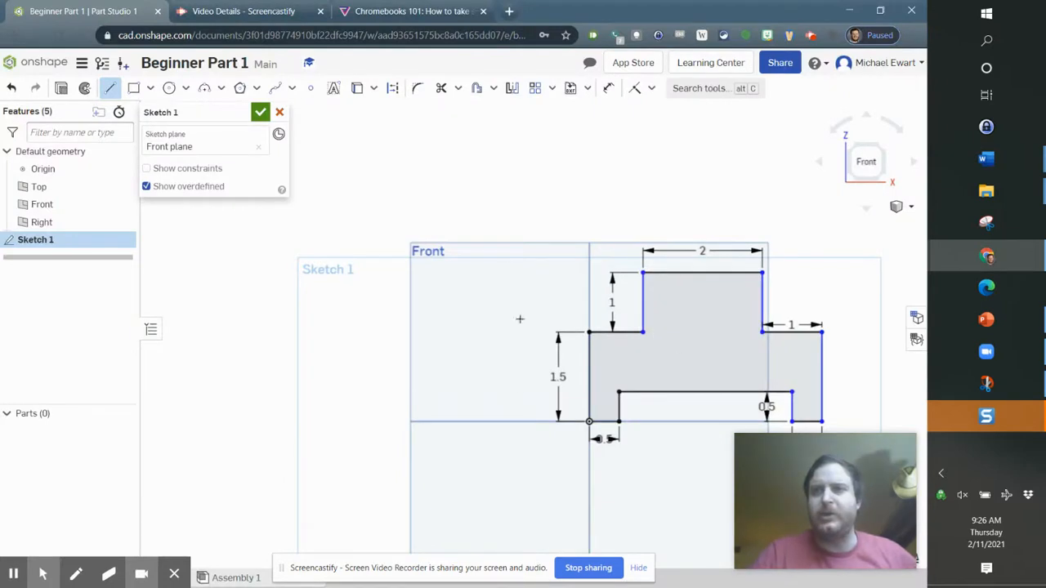
left_click(607, 87)
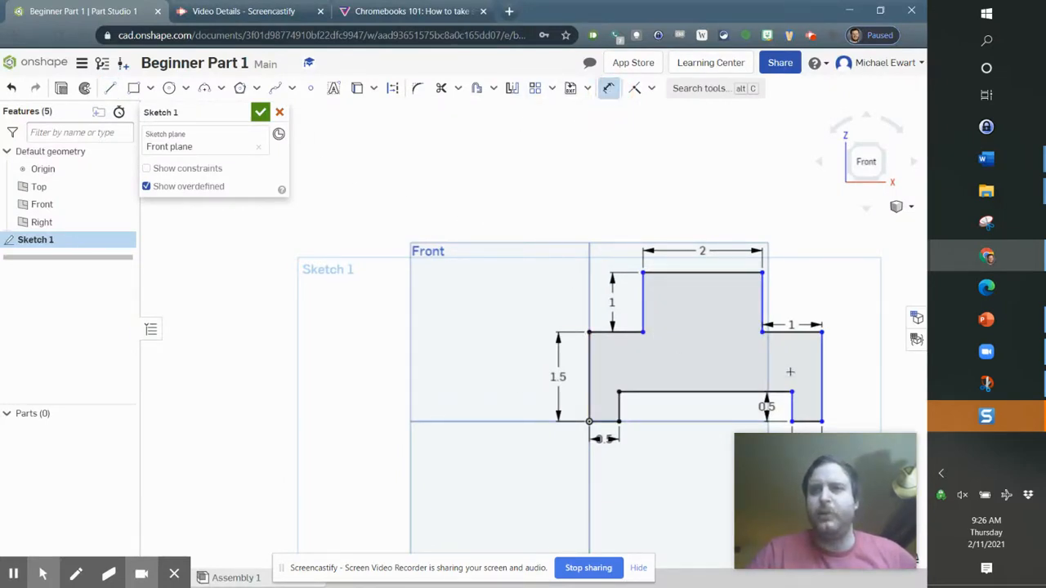
left_click(822, 369)
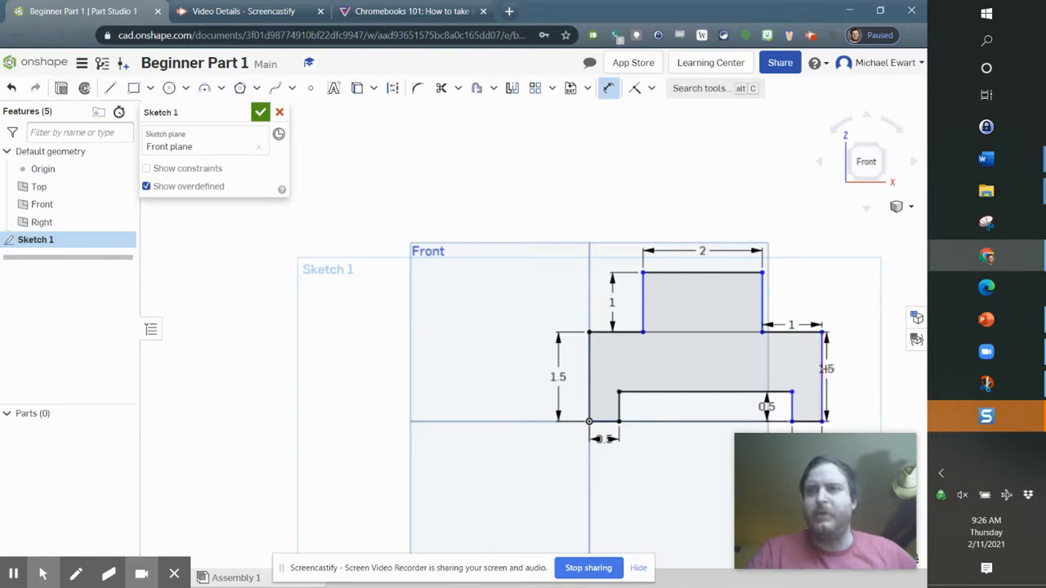
left_click(829, 367)
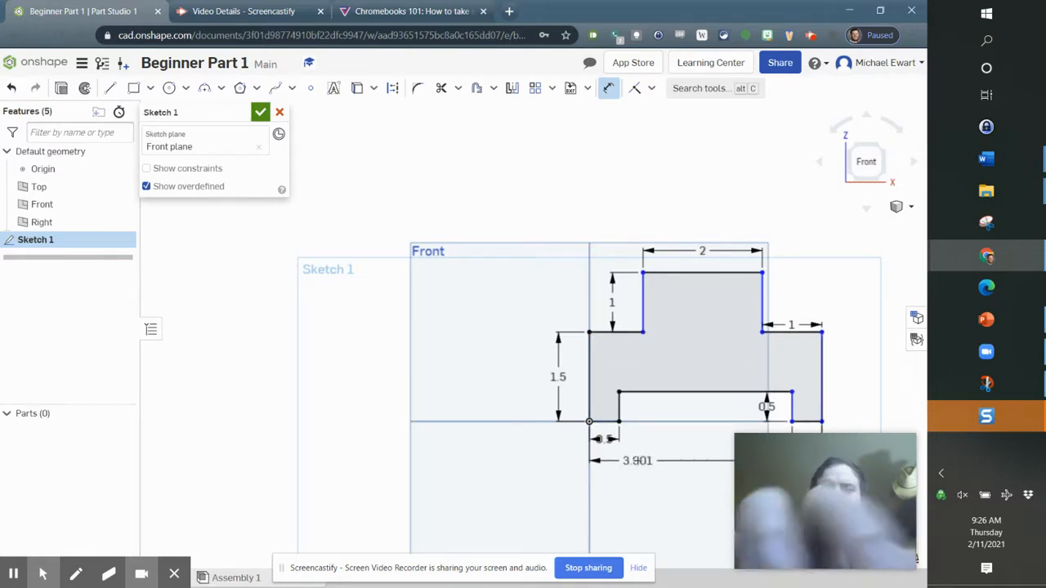
key("Escape")
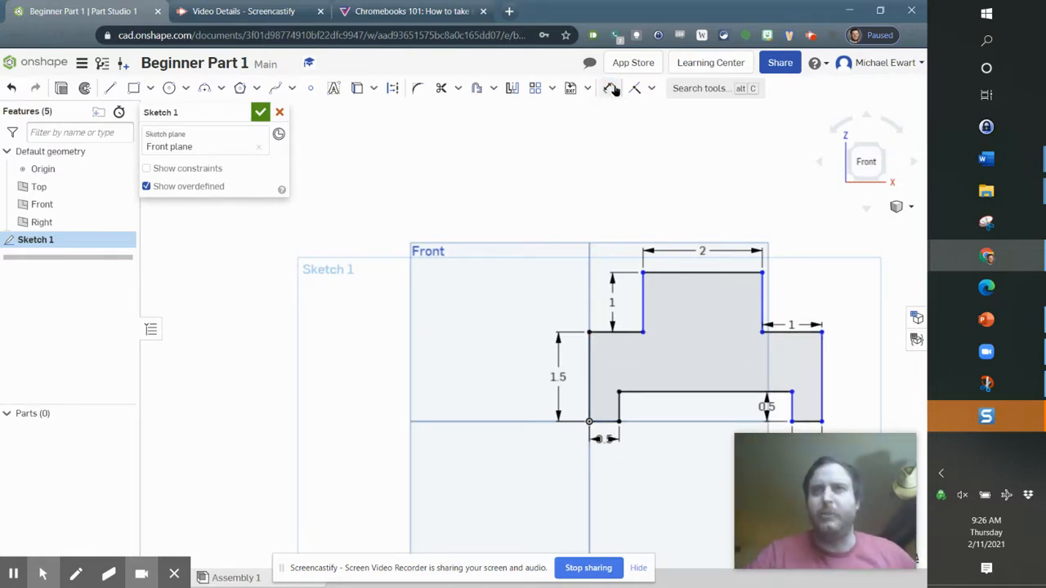
Dimension the profile's overall width between its outer left and right vertical edges, placed below the profile, and set it to 4 in
left_click(608, 87)
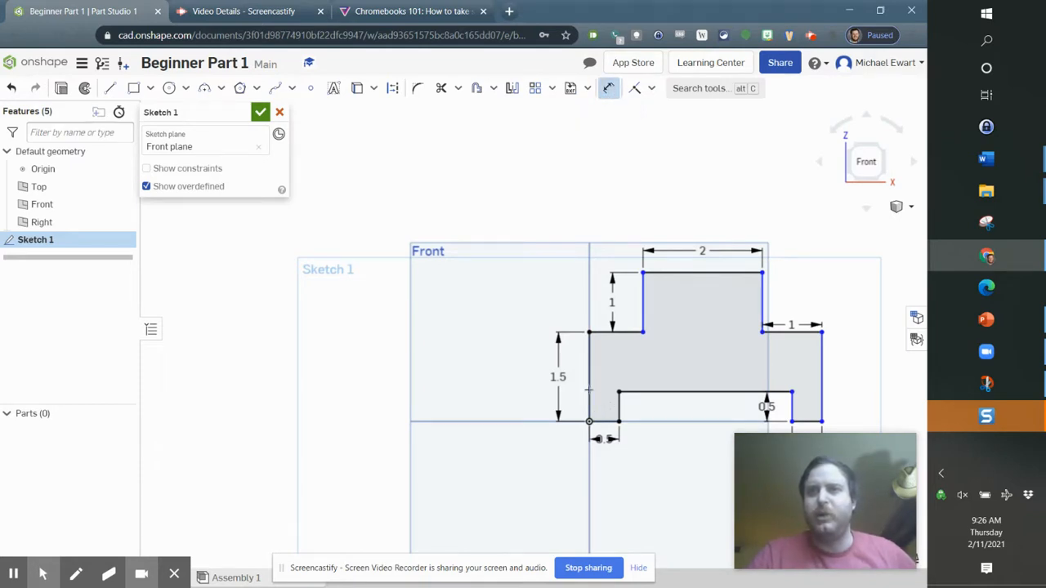
left_click(589, 387)
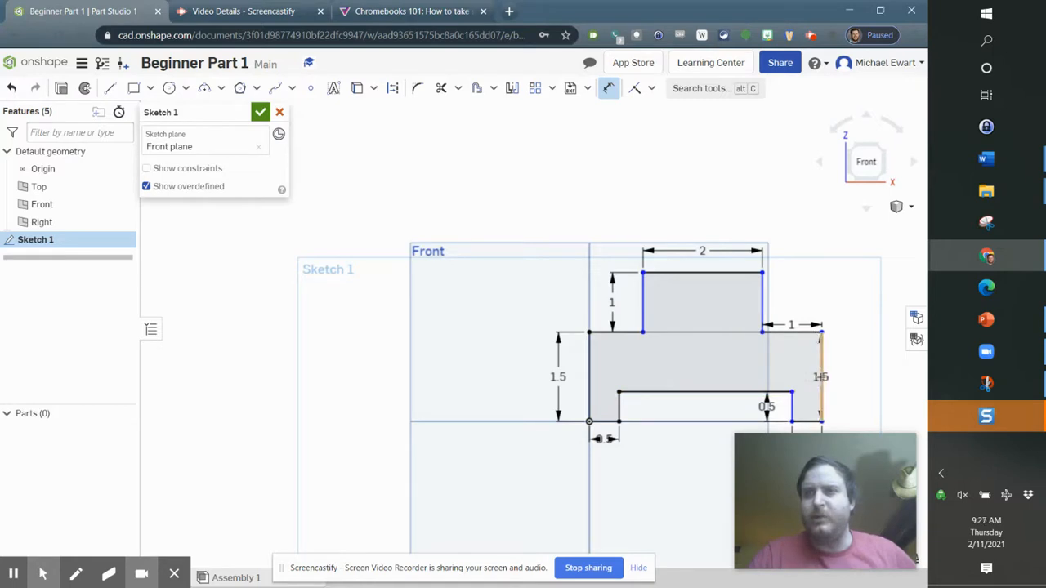
left_click(821, 374)
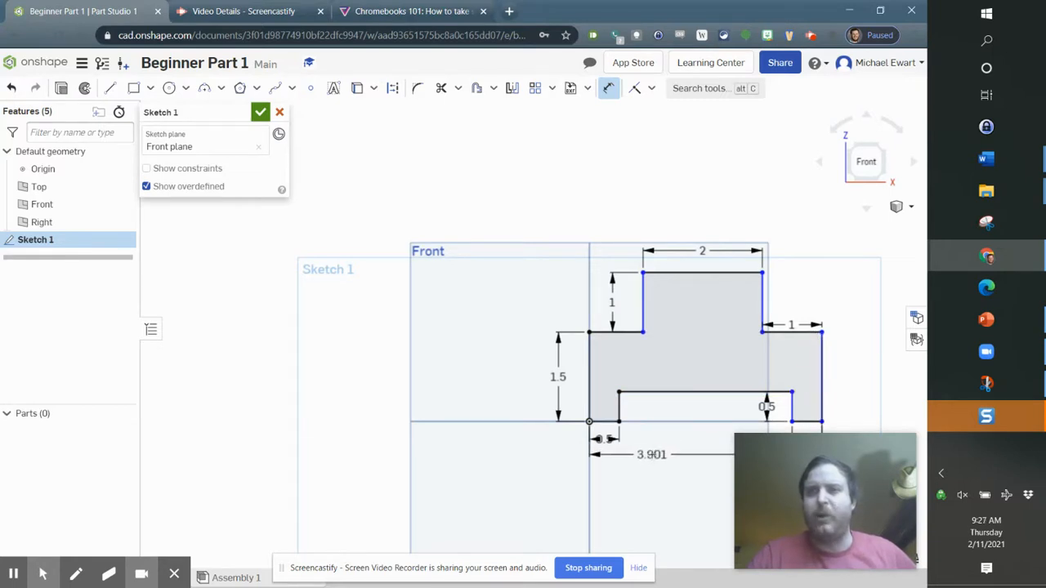
left_click(651, 455)
type("4")
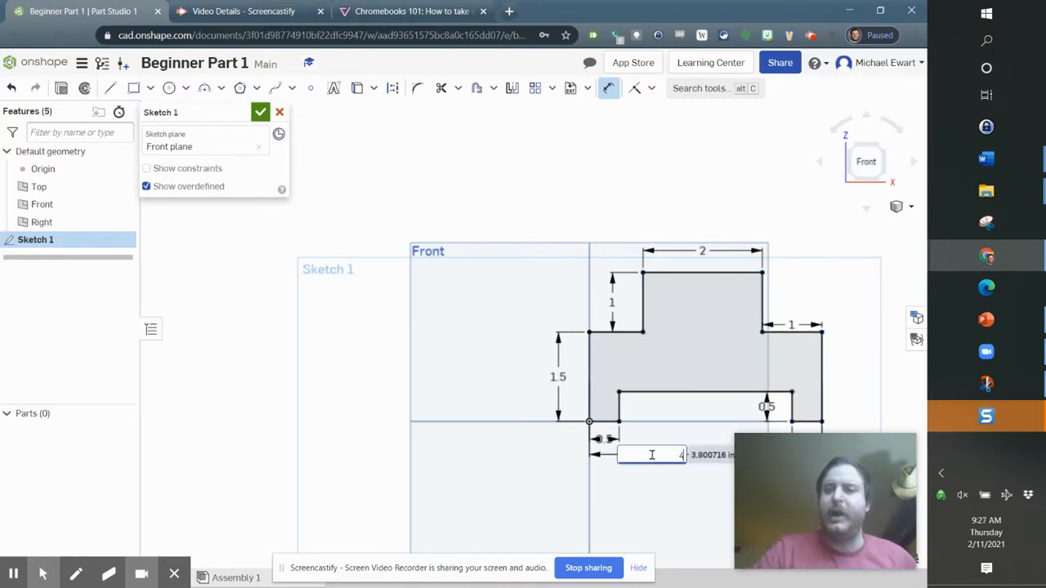
key("Return")
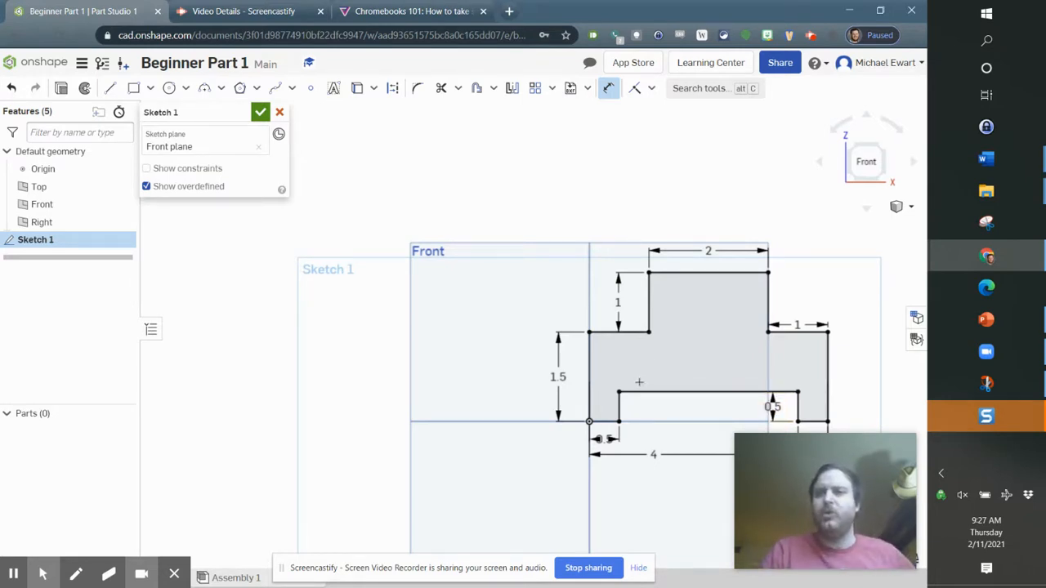
Finish the front profile sketch, show it in isometric view and consult the worksheet drawing for the part's depth
left_click(871, 161)
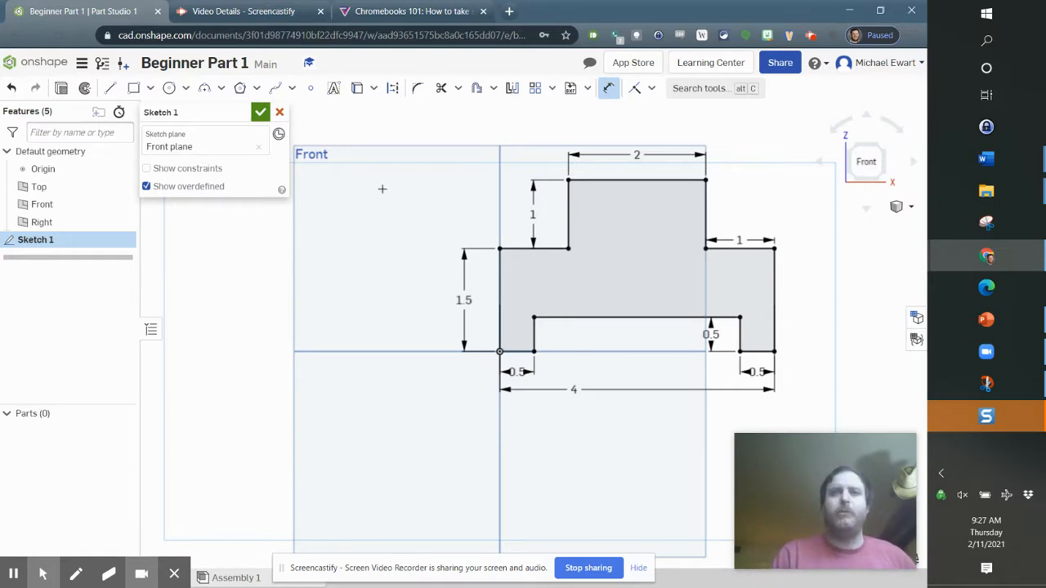
left_click(261, 113)
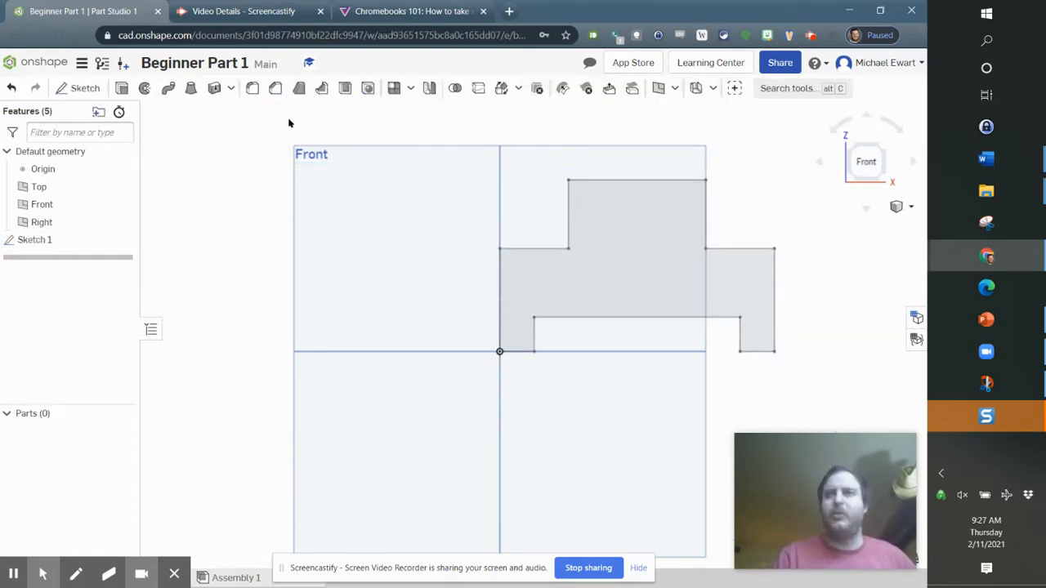
right_click(868, 161)
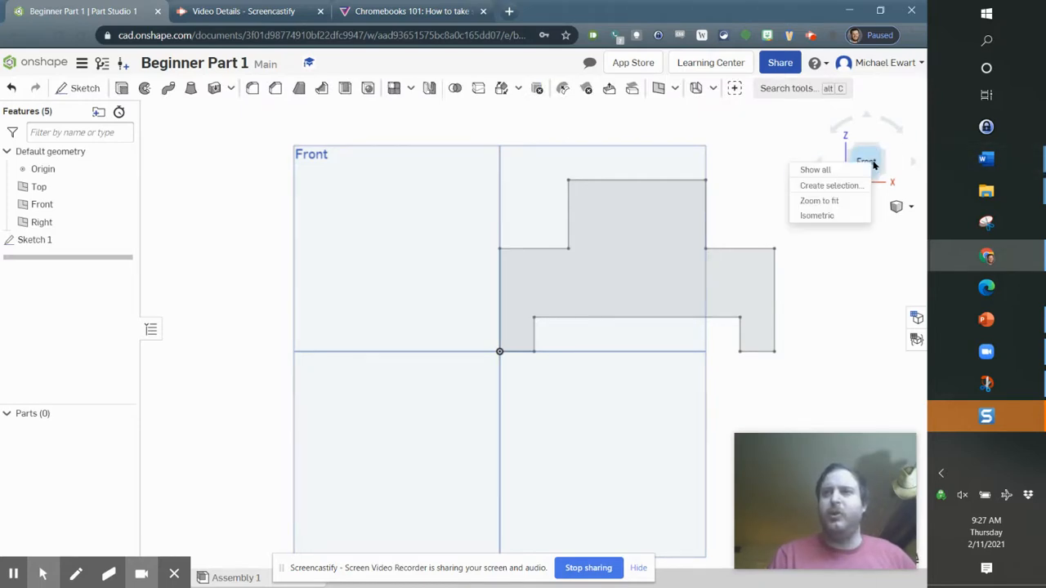
left_click(817, 214)
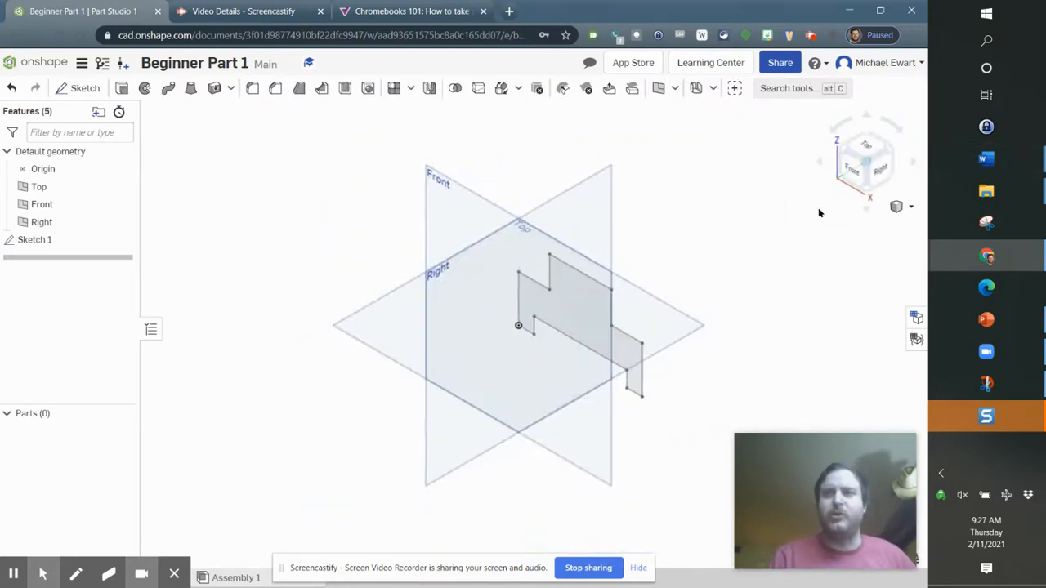
key("alt+Tab")
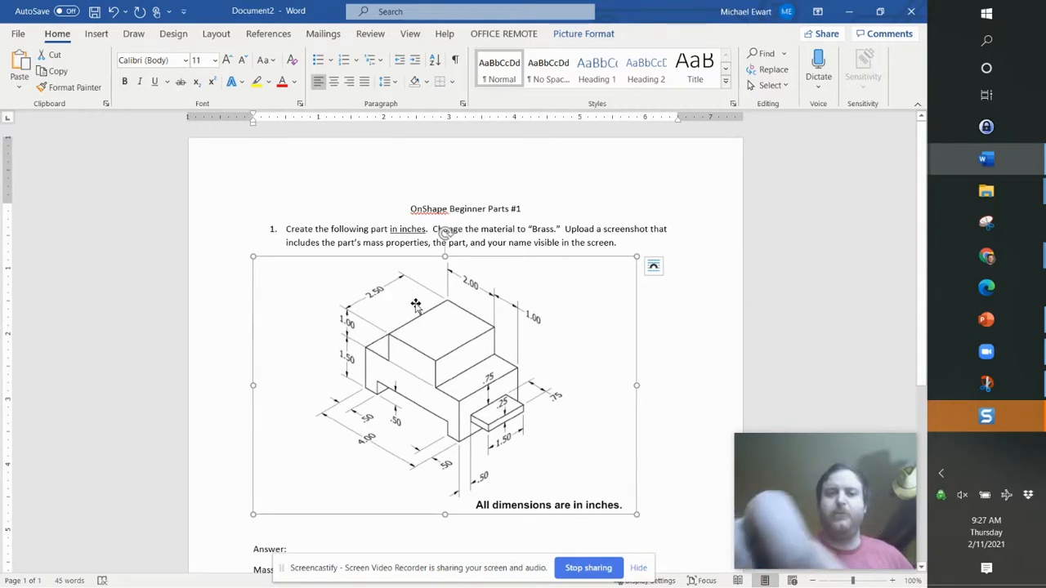
key("alt+Tab")
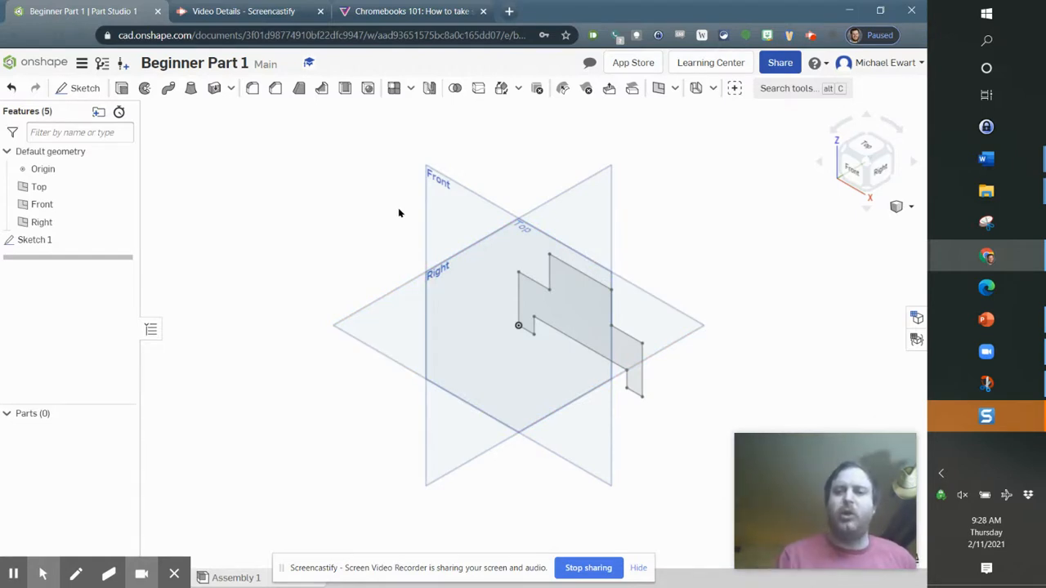
Review the workspace units and the available default length units, keeping Inch as the length unit
left_click(83, 63)
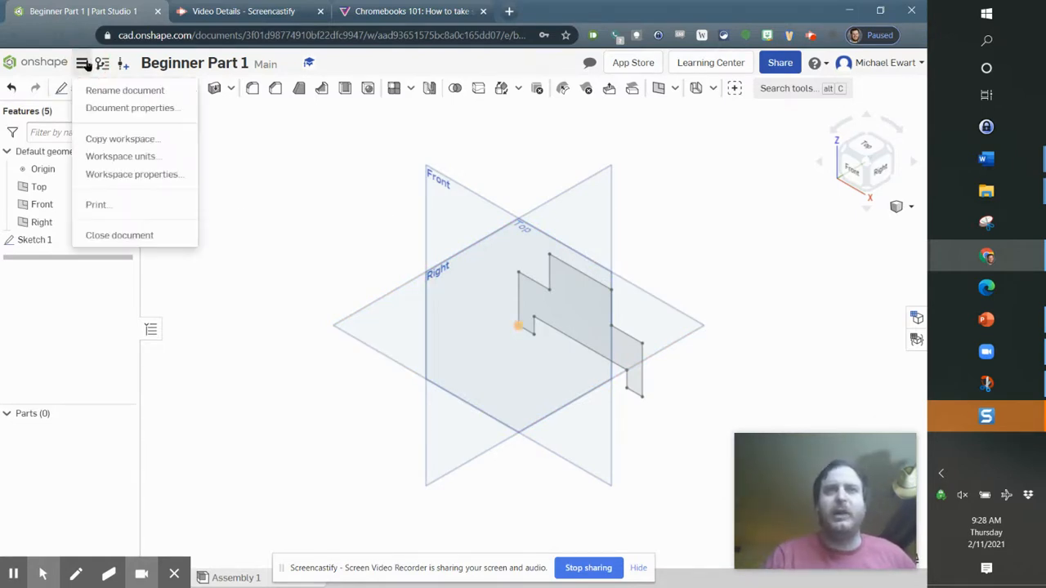
left_click(136, 156)
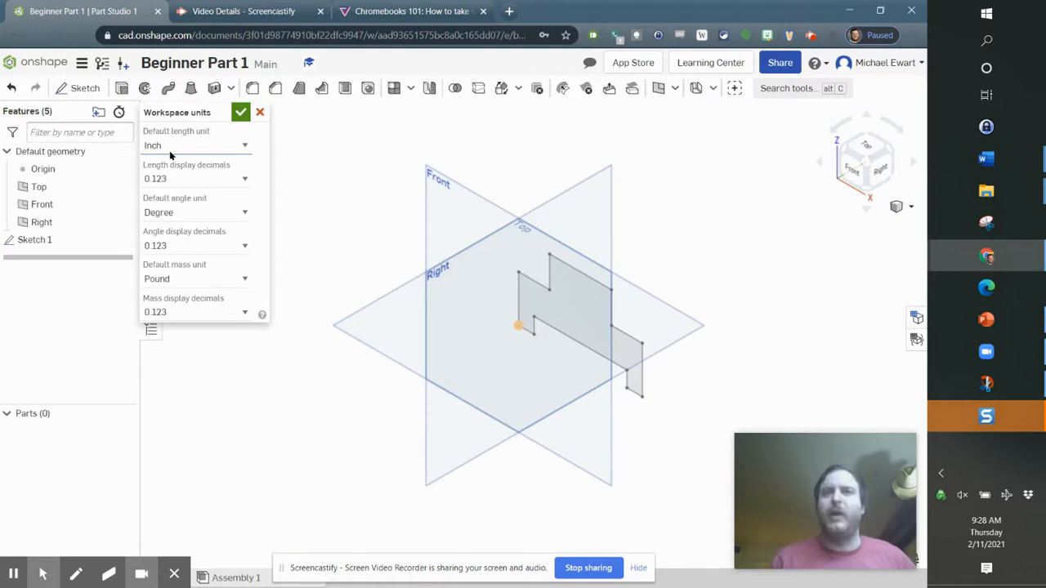
left_click(241, 112)
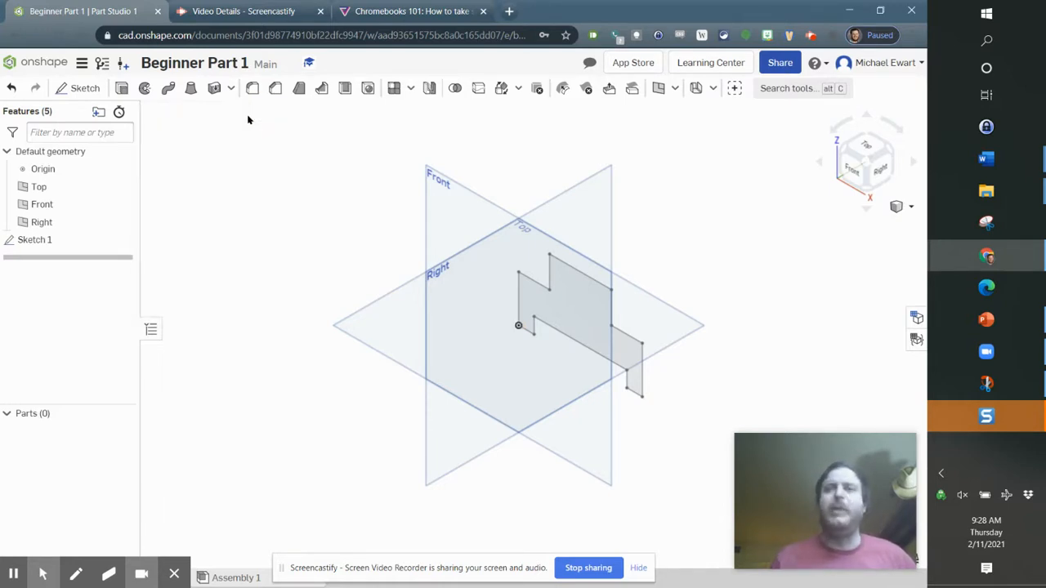
left_click(81, 63)
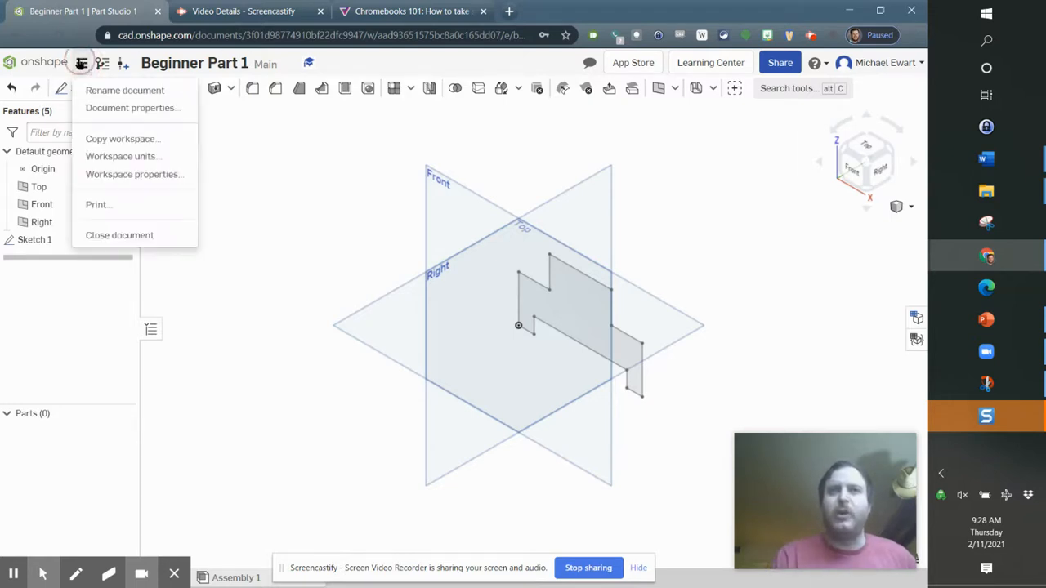
left_click(129, 157)
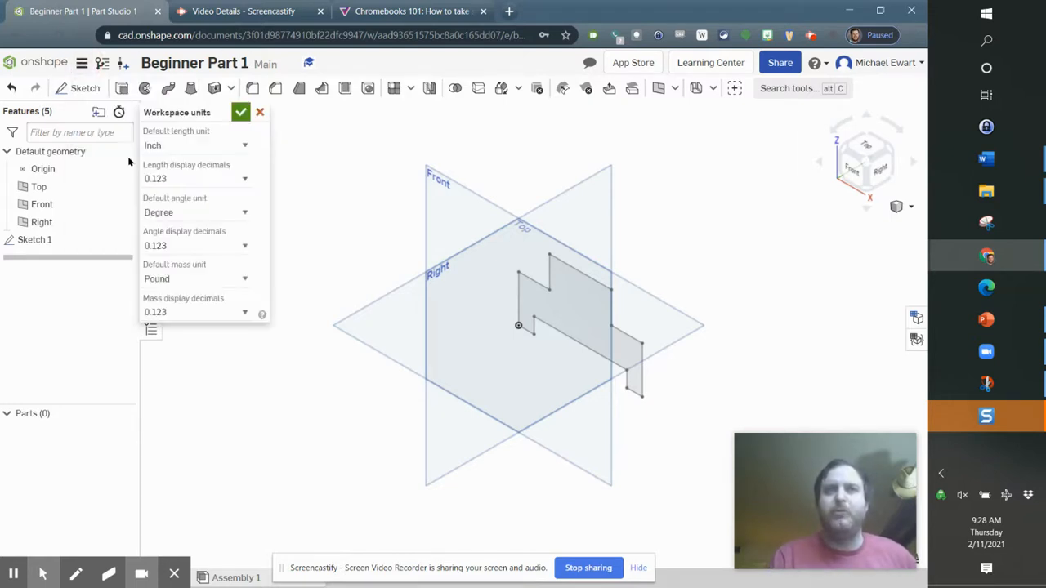
left_click(171, 147)
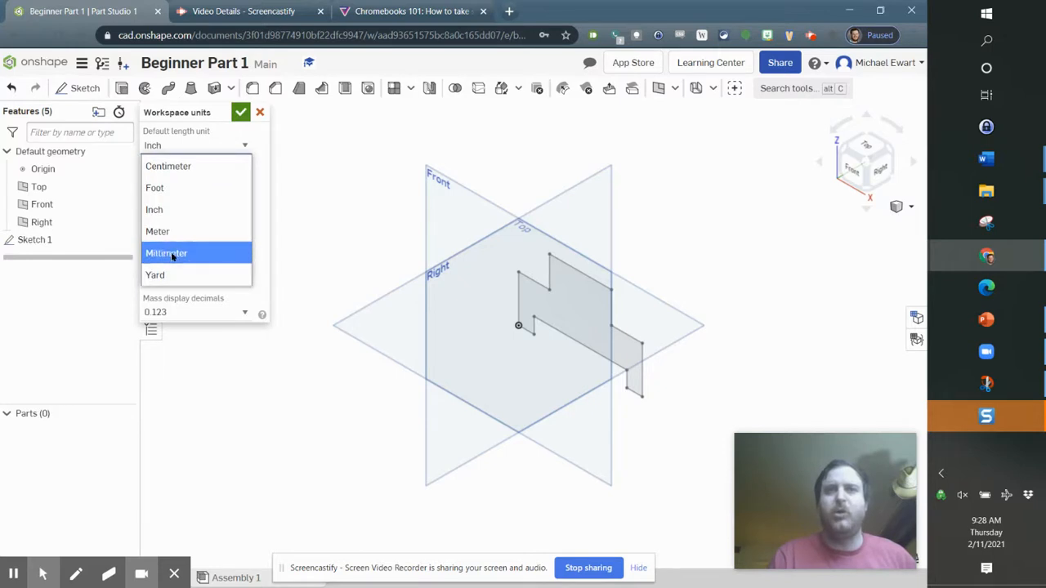
left_click(242, 113)
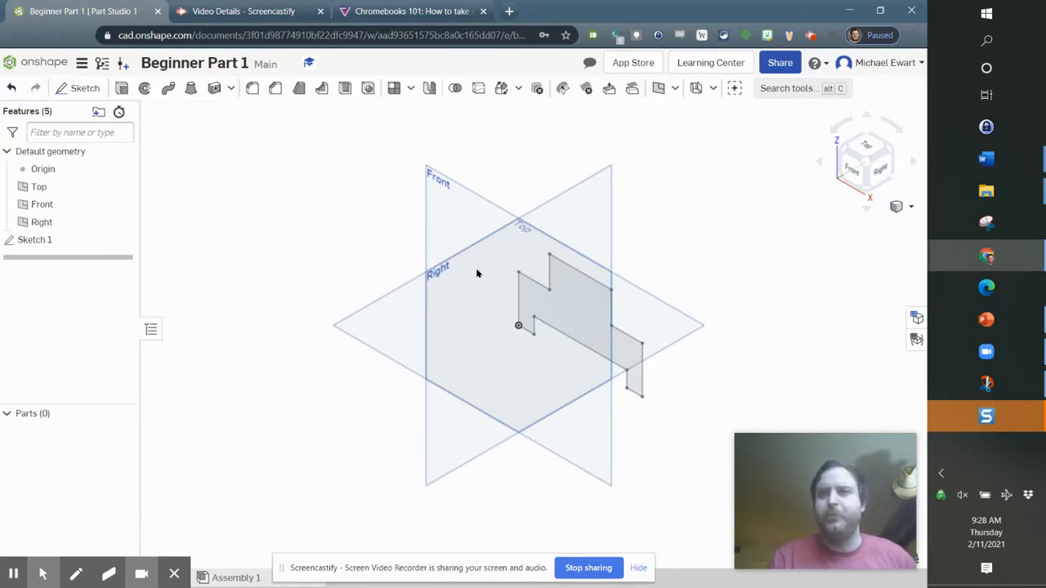
Extrude the front profile as a new solid with a blind depth of 2.5 in, extending forward from the Front plane
left_click(123, 89)
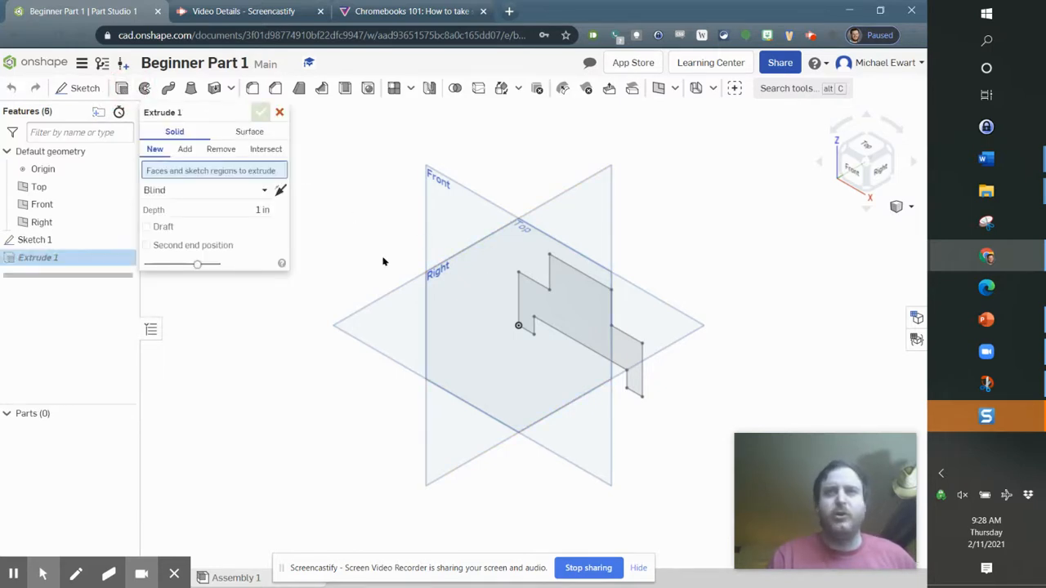
left_click(572, 304)
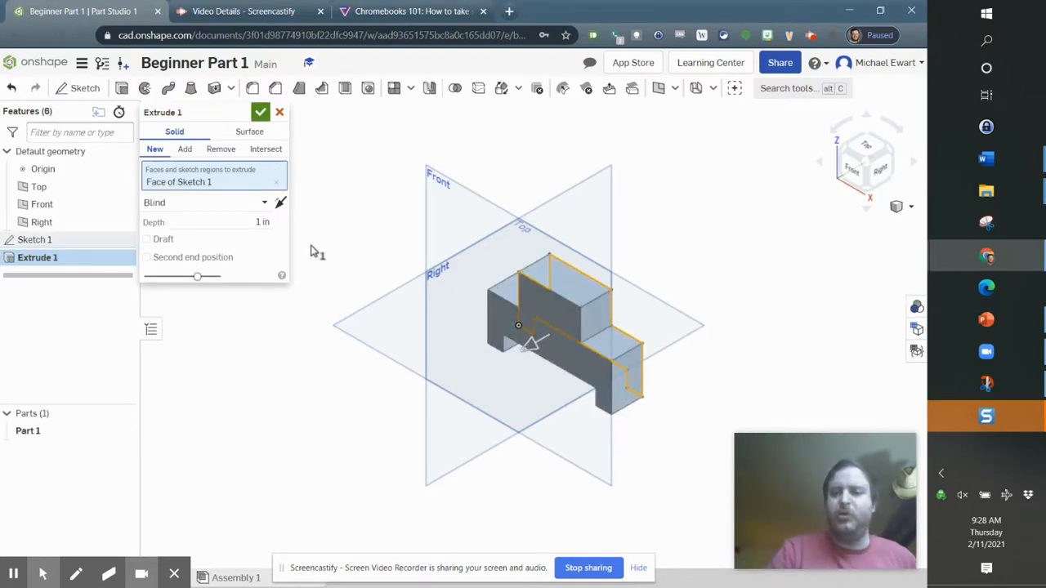
left_click(263, 221)
type("2")
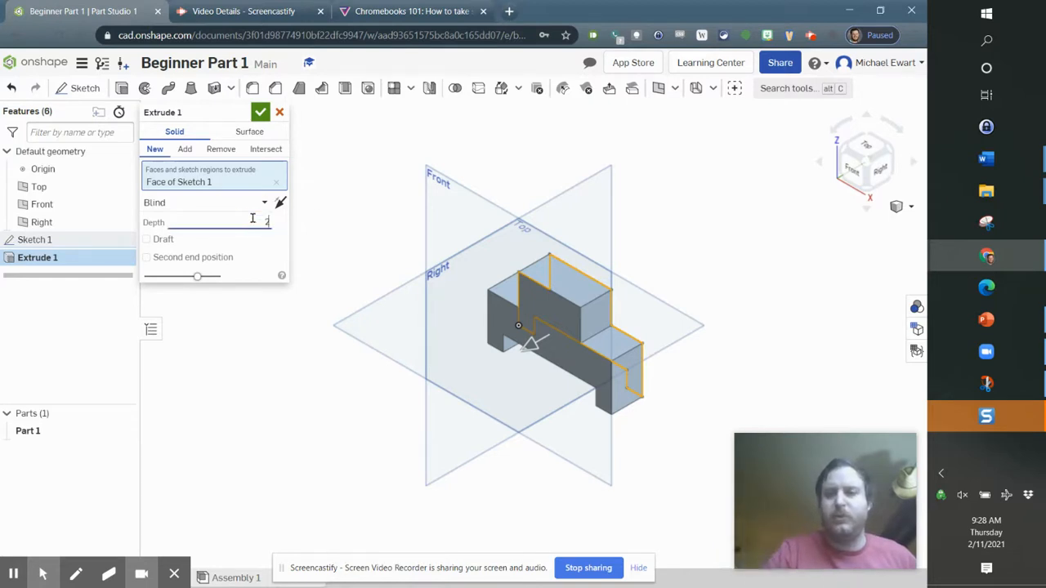
type(".5")
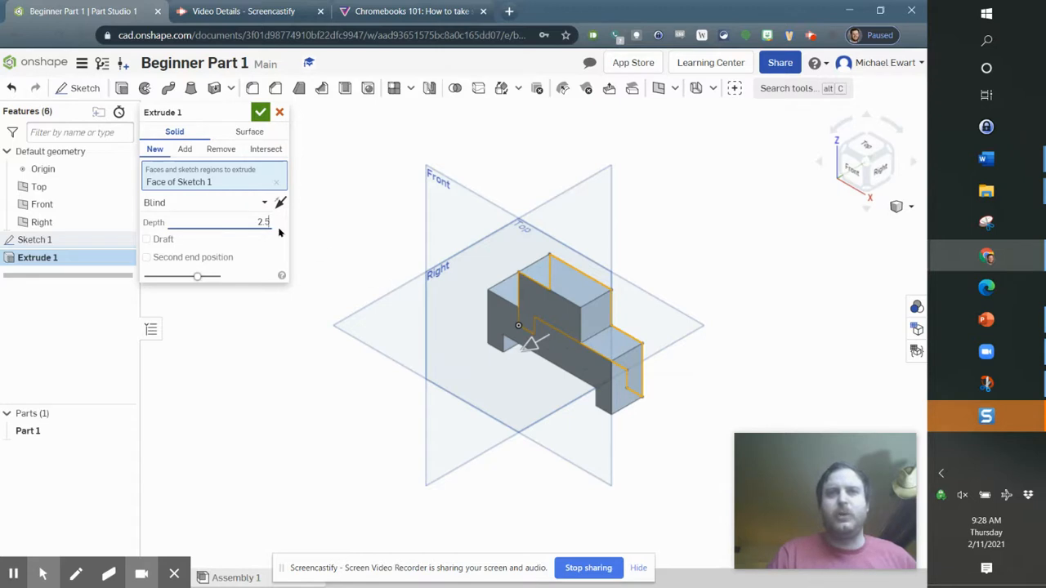
left_click(278, 205)
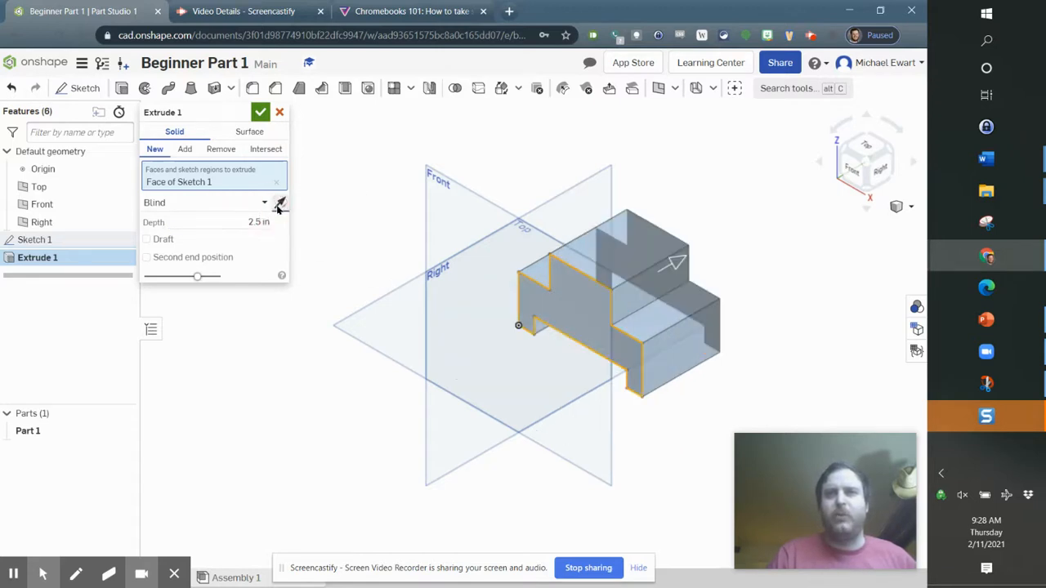
left_click(278, 204)
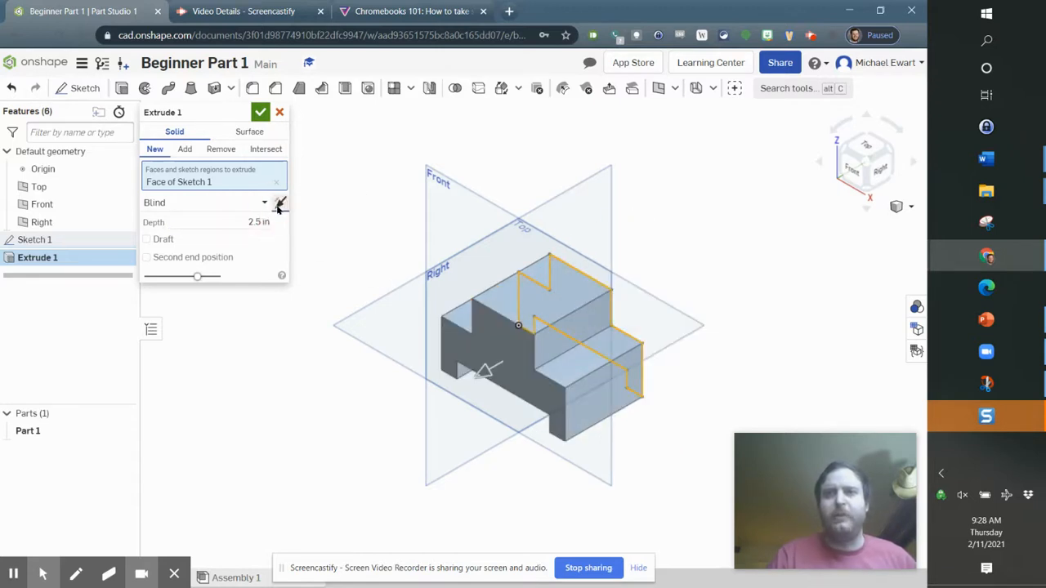
left_click(260, 114)
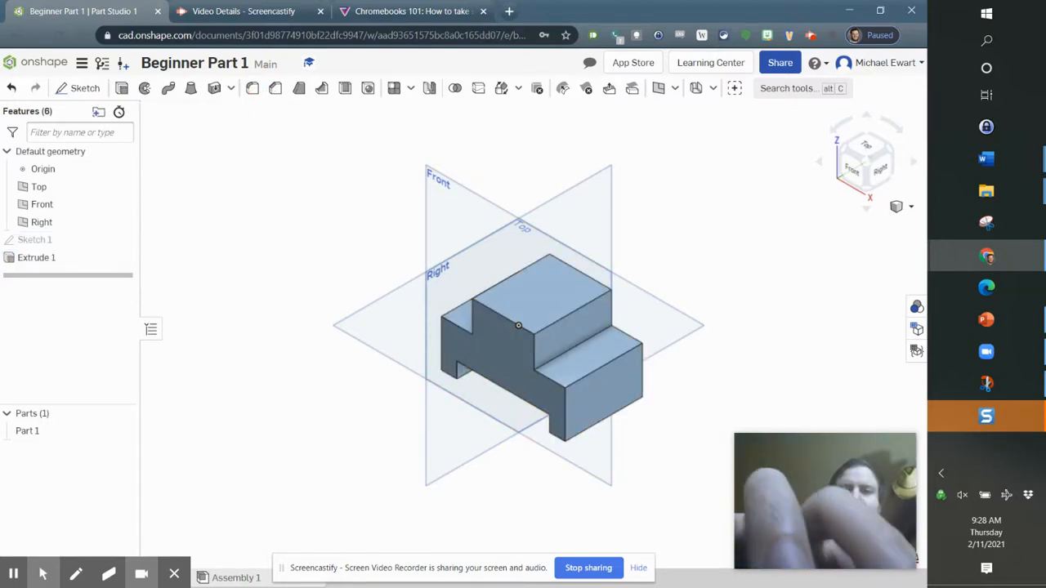
Check the side tab on the worksheet drawing and start a sketch on the part's lower right end face, viewed normal to the sketch plane
key("alt+Tab")
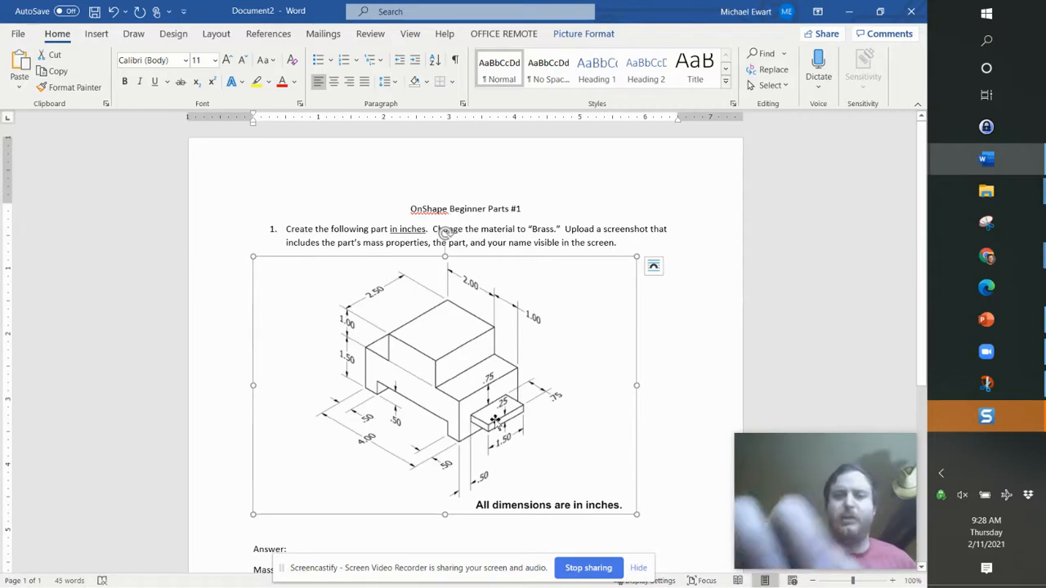
key("alt+Tab")
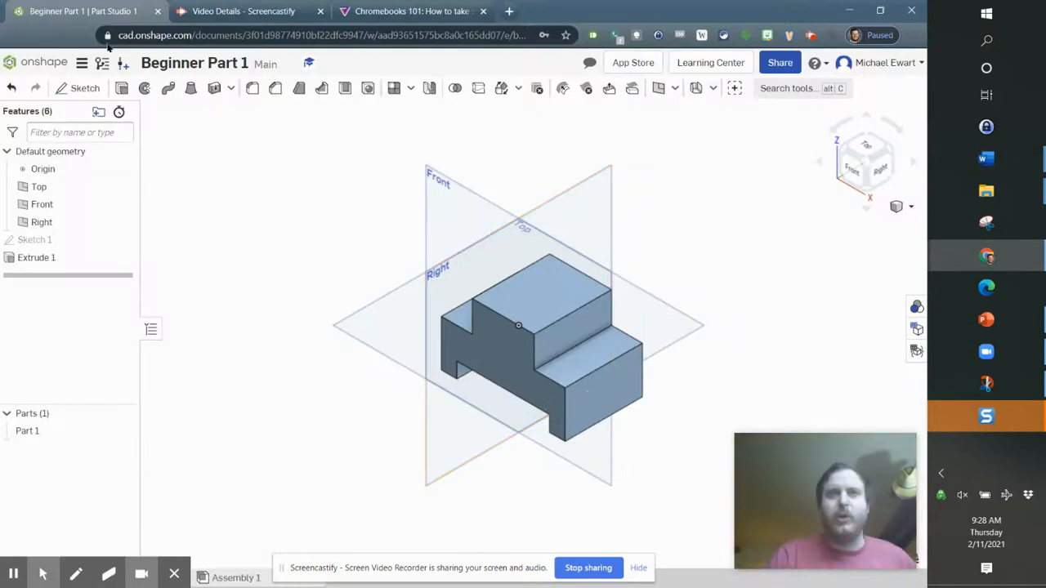
left_click(69, 88)
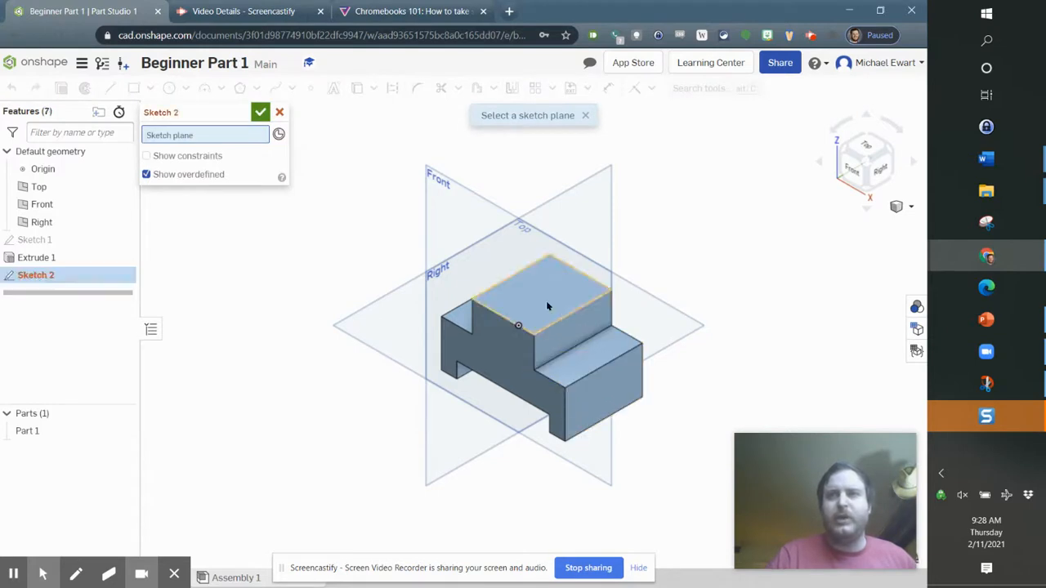
left_click(607, 395)
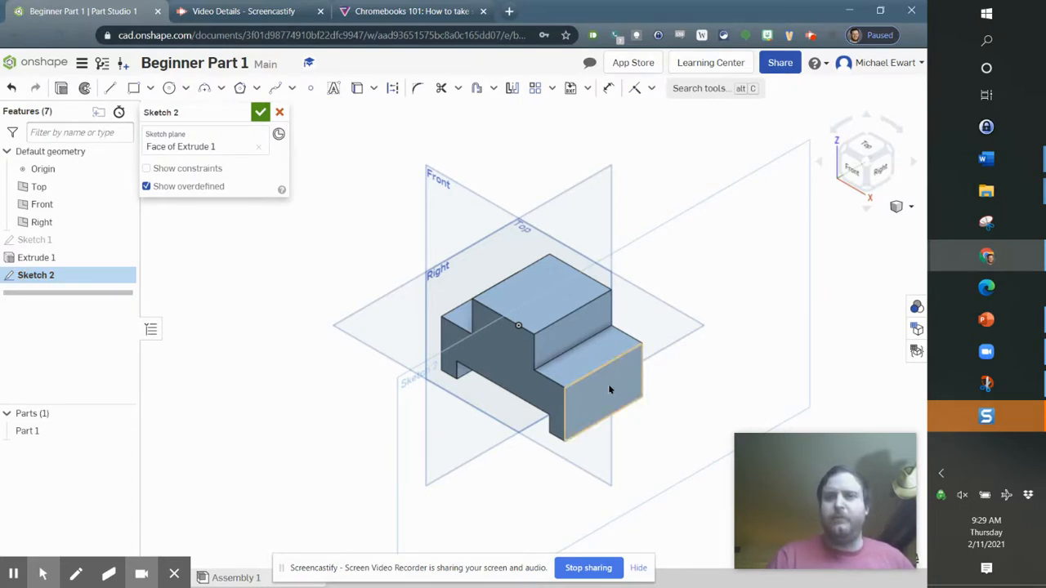
right_click(609, 390)
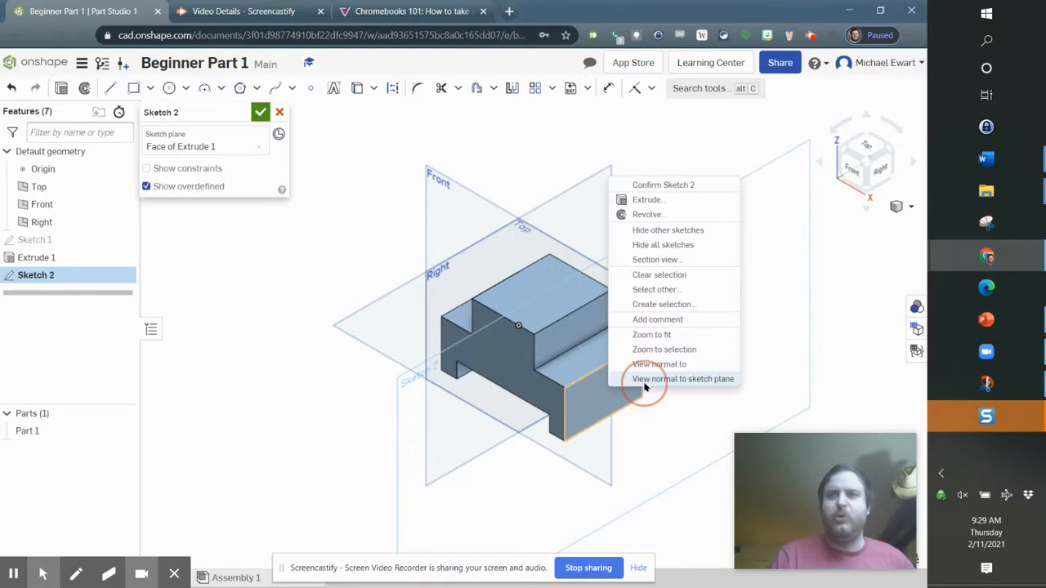
left_click(646, 384)
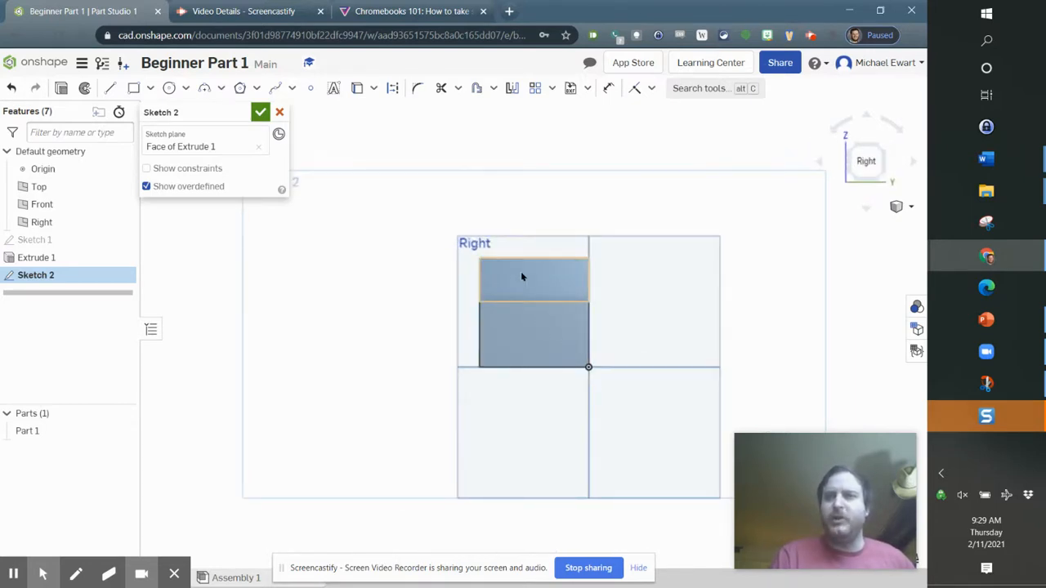
left_click(867, 120)
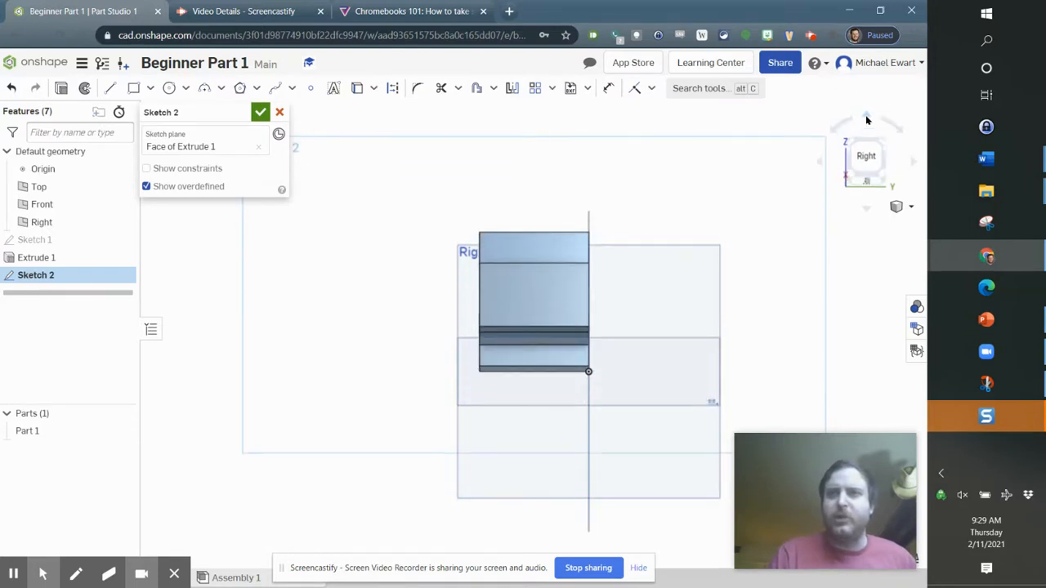
left_click(869, 212)
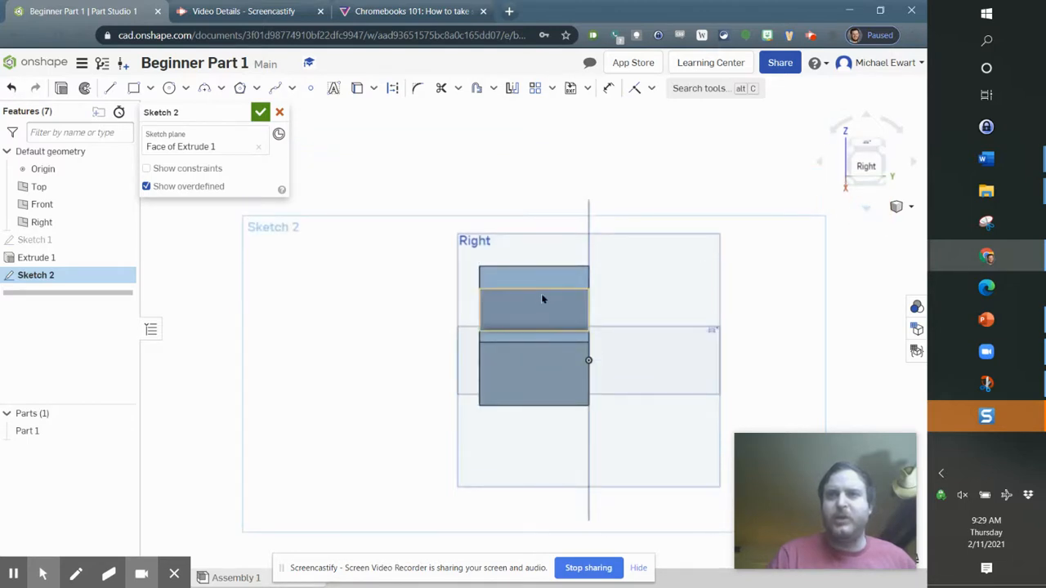
right_click(865, 168)
left_click(866, 167)
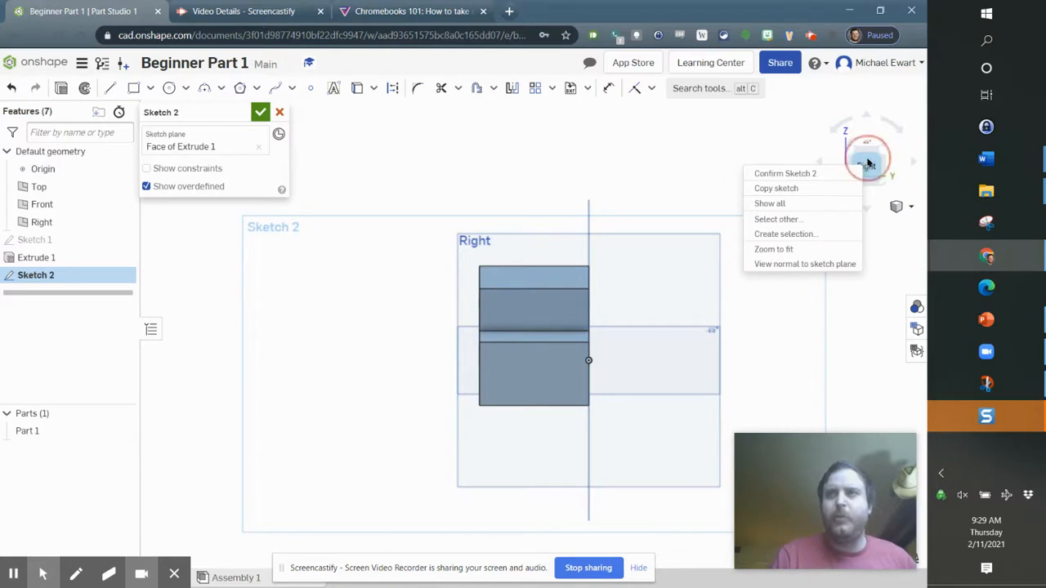
left_click(867, 169)
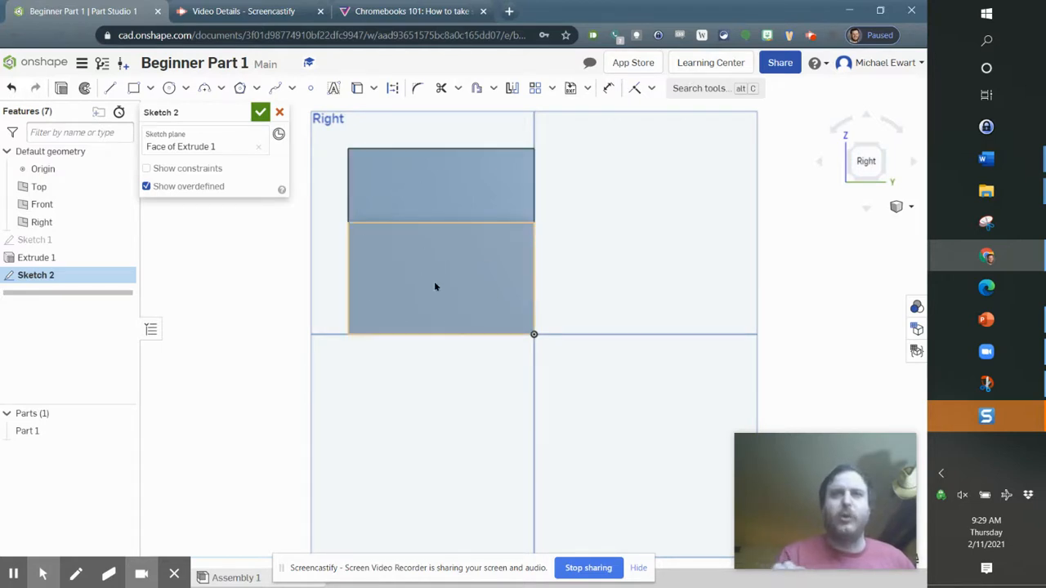
Check the tab's size on the worksheet drawing and sketch a corner rectangle 1.5 in wide and 0.25 in high inside the end face
left_click(134, 89)
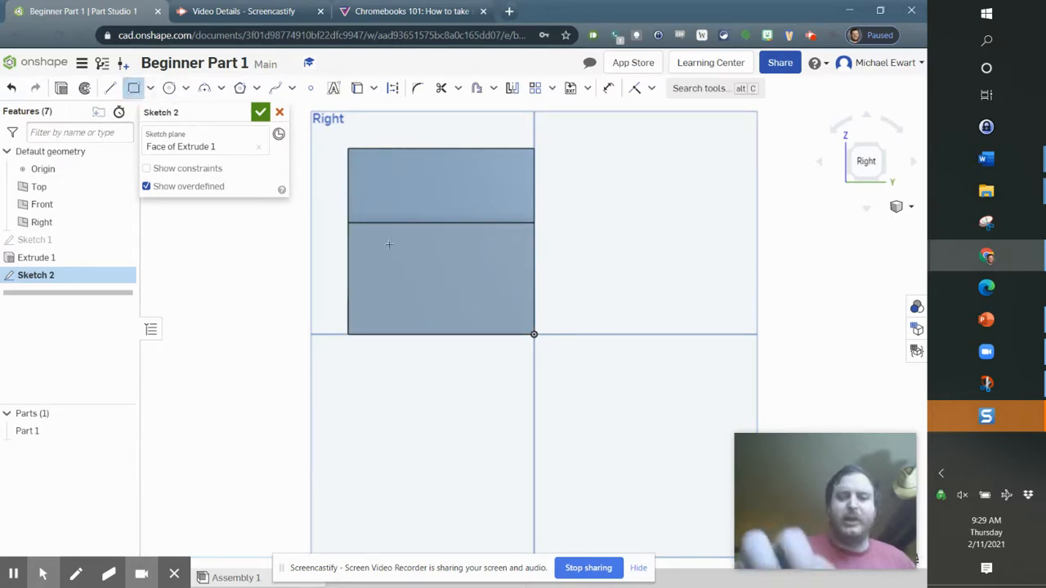
key("alt+Tab")
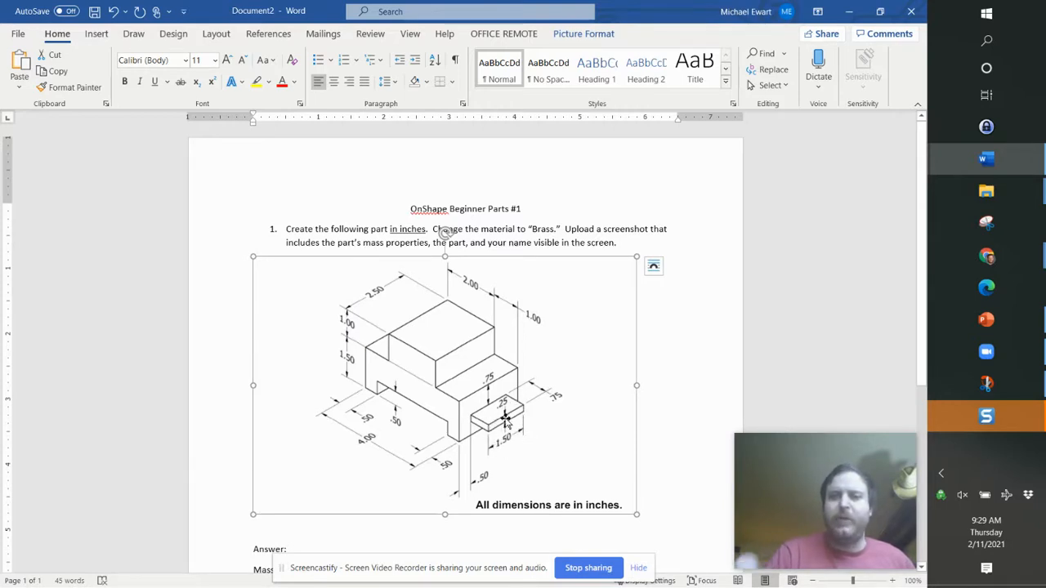
key("alt+Tab")
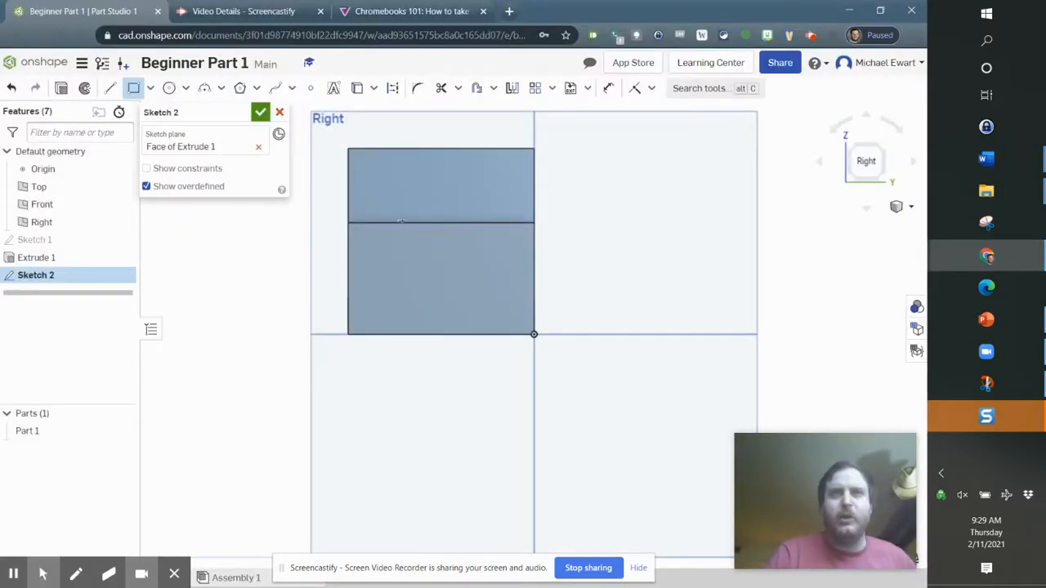
left_click(485, 289)
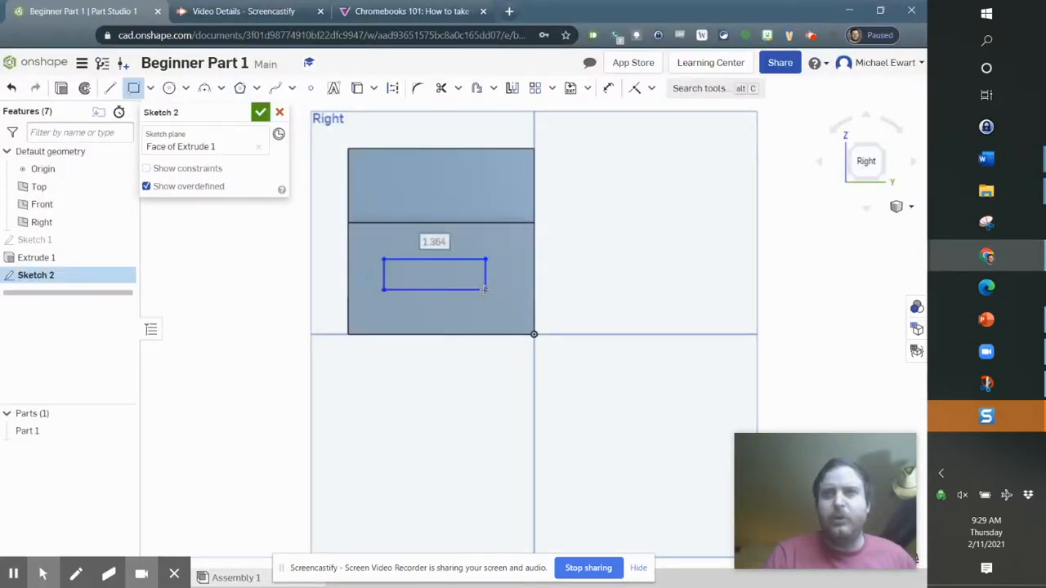
left_click(443, 252)
key("Return")
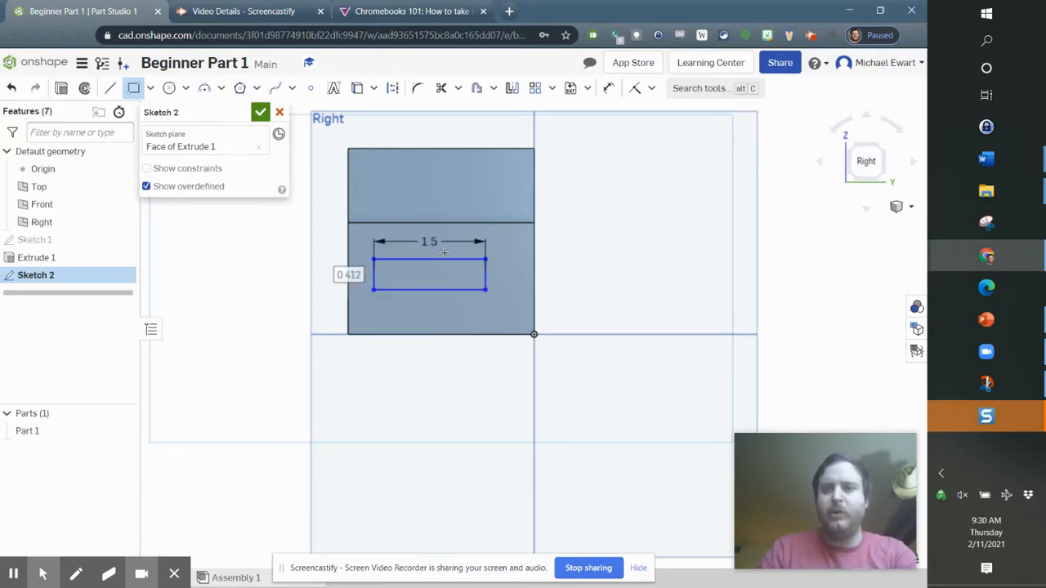
type("0.25")
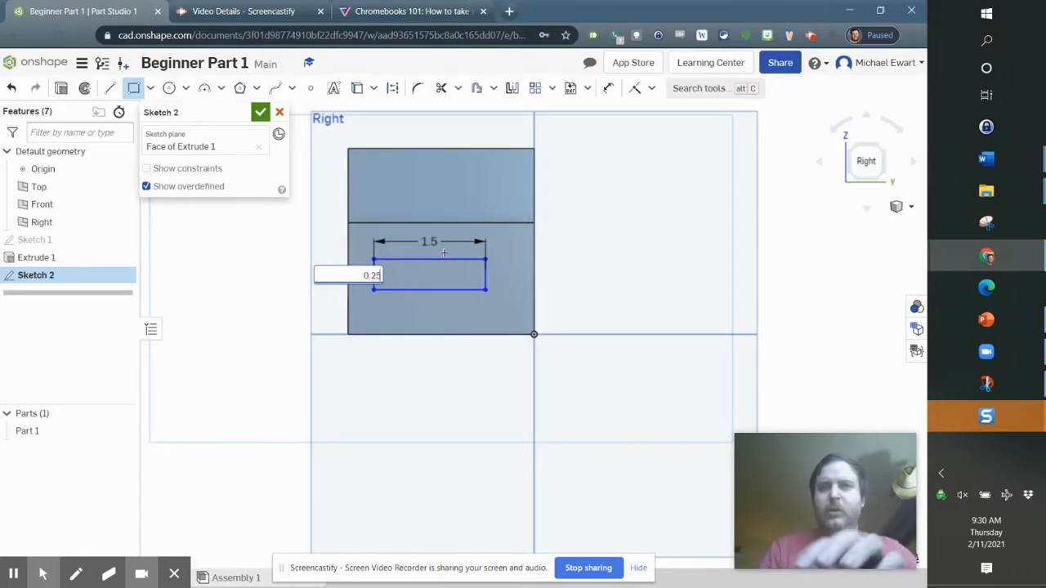
key("Return")
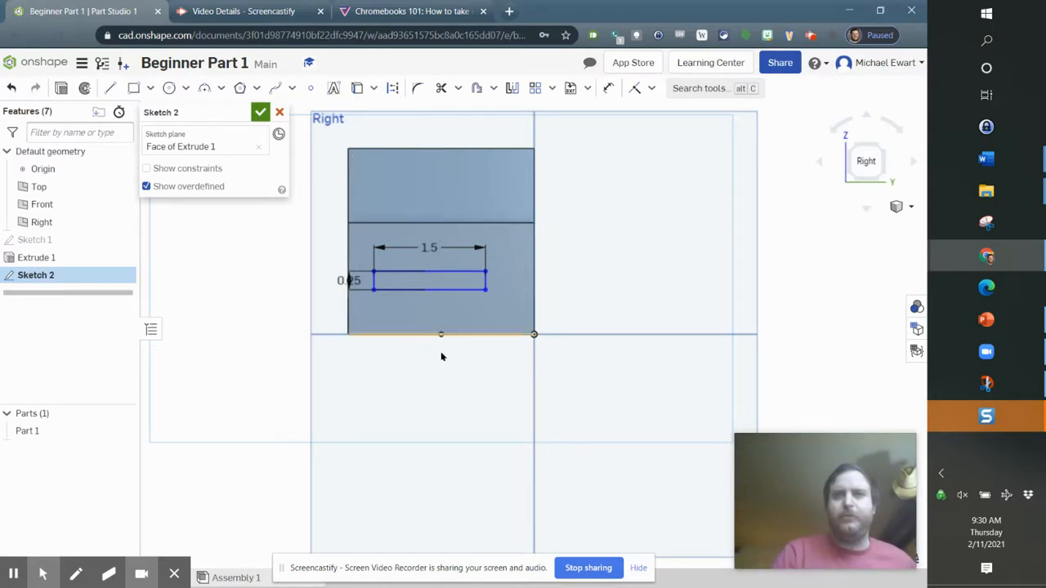
Move the unconstrained rectangle around within the end face by its lower right corner to test its freedom
mouse_move(480, 290)
left_mouse_down()
mouse_move(494, 269)
mouse_move(519, 275)
mouse_move(434, 277)
mouse_move(525, 308)
mouse_move(567, 240)
mouse_move(384, 250)
mouse_move(493, 295)
mouse_move(494, 231)
mouse_move(367, 263)
mouse_move(490, 292)
left_mouse_up()
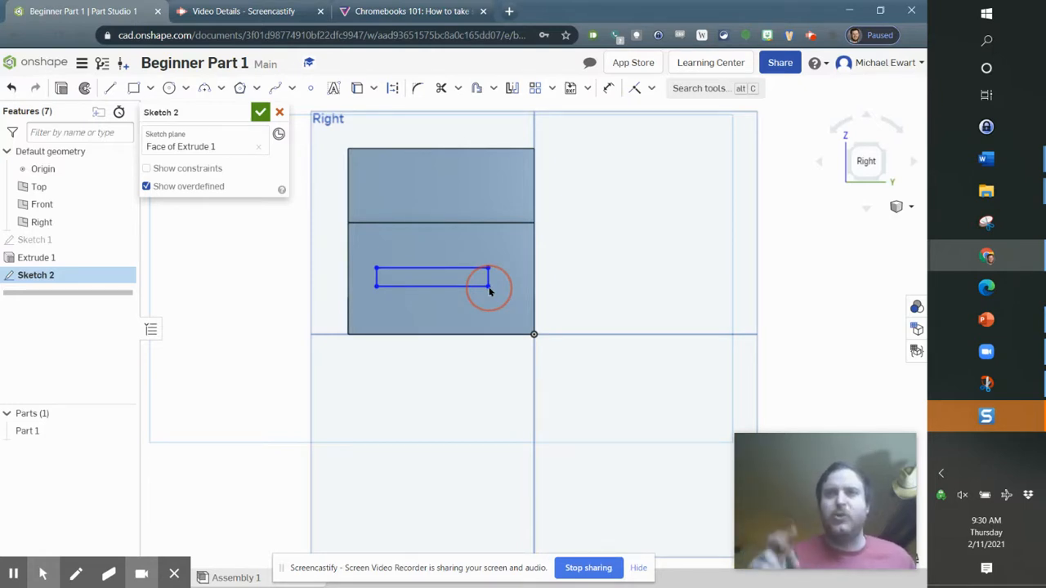
mouse_move(490, 291)
left_mouse_down()
mouse_move(572, 291)
mouse_move(497, 282)
left_mouse_up()
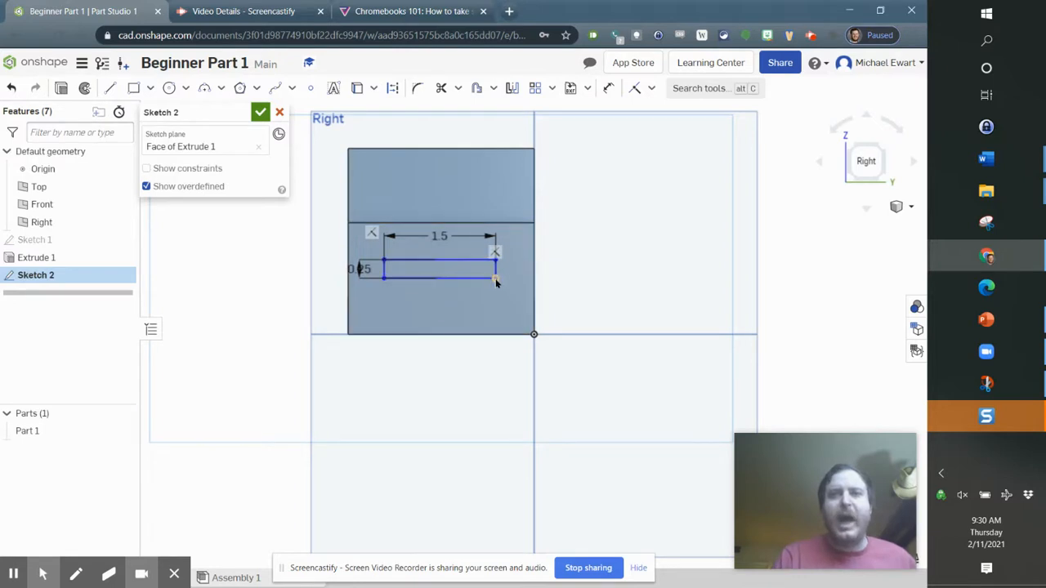
mouse_move(496, 279)
left_mouse_down()
mouse_move(532, 262)
mouse_move(478, 245)
mouse_move(492, 294)
mouse_move(496, 285)
left_mouse_up()
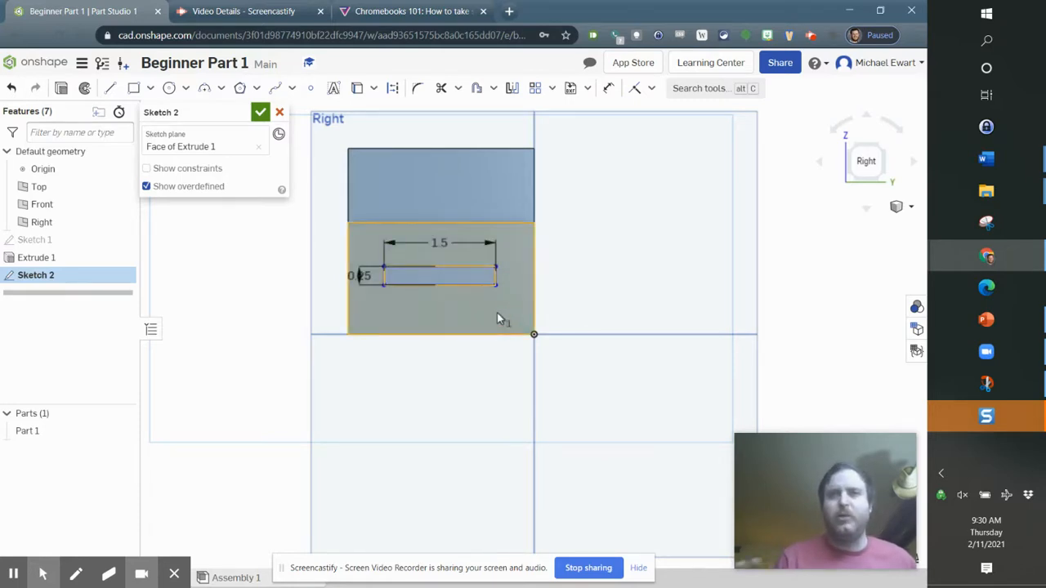
Consult the worksheet drawing and dimension the rectangle's top edge 0.75 in below the end face's upper edge
key("alt+Tab")
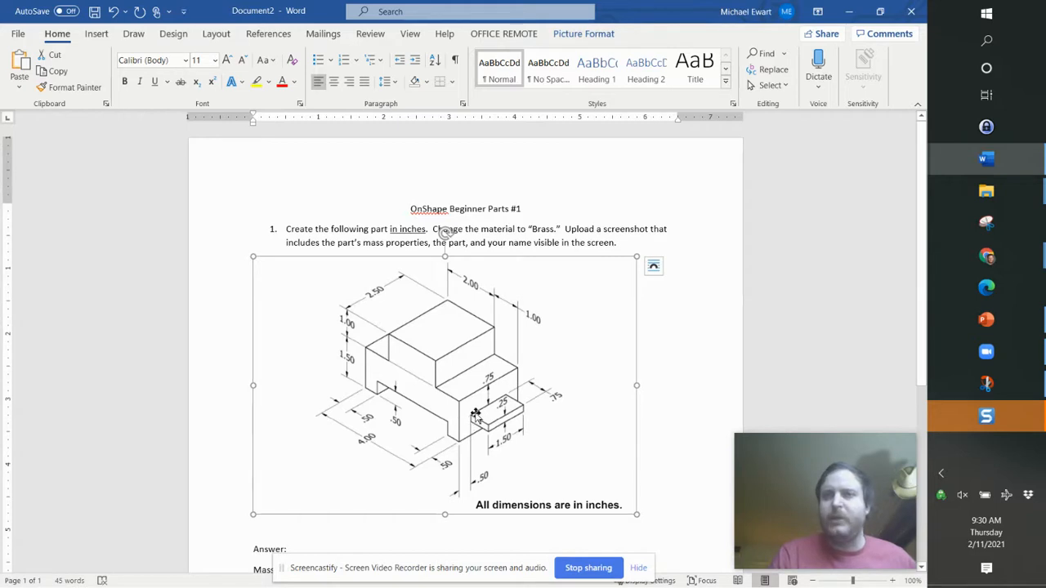
key("alt+Tab")
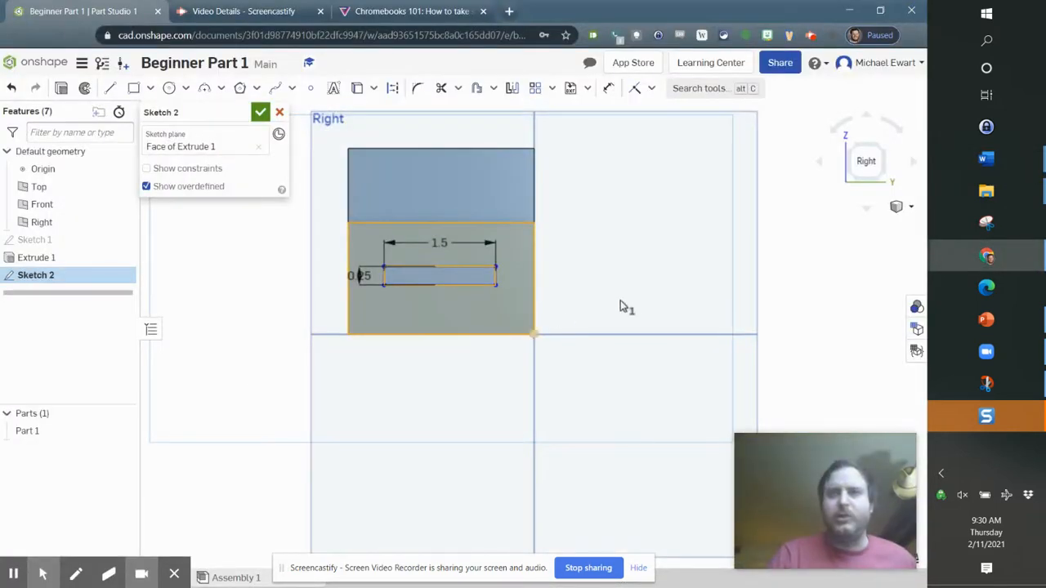
left_click(610, 89)
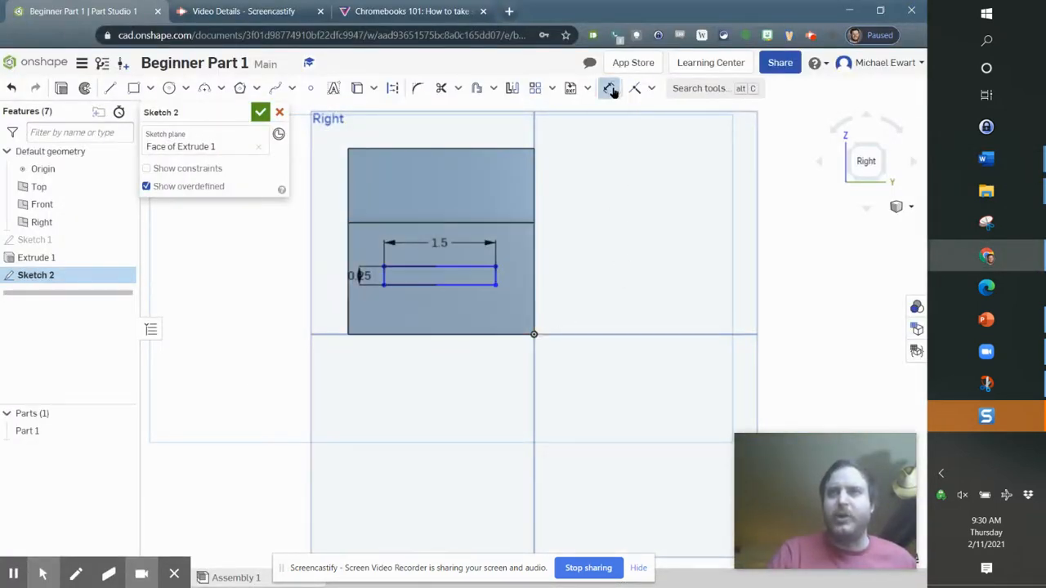
left_click(478, 267)
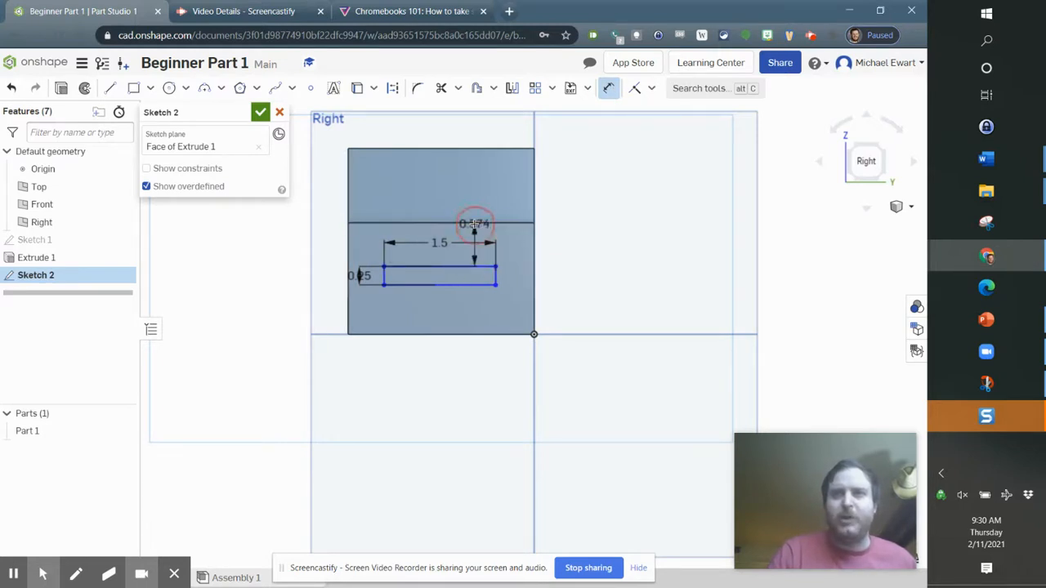
left_click(476, 223)
left_click(566, 237)
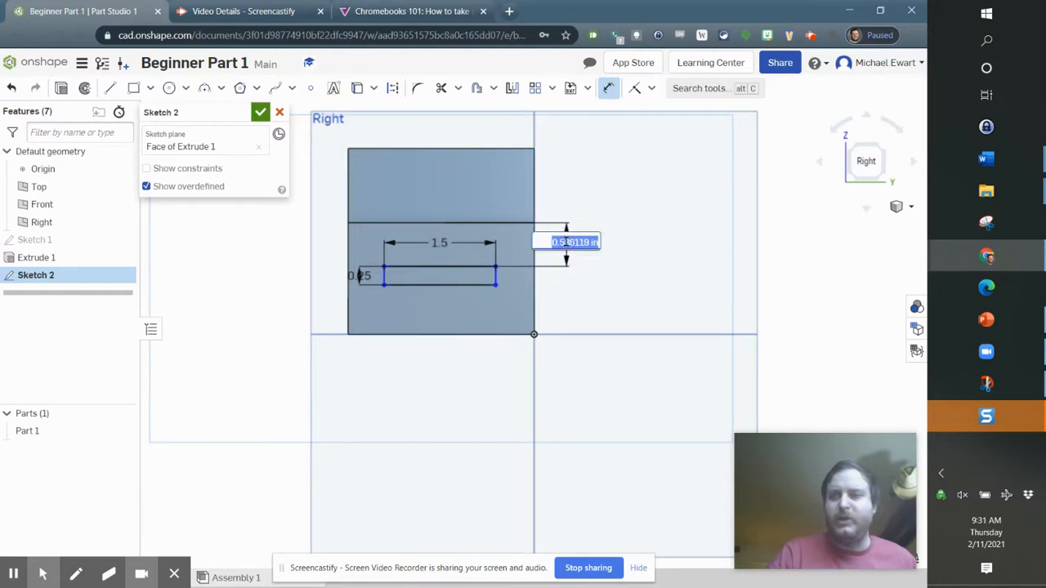
key("BackSpace")
type("0.75")
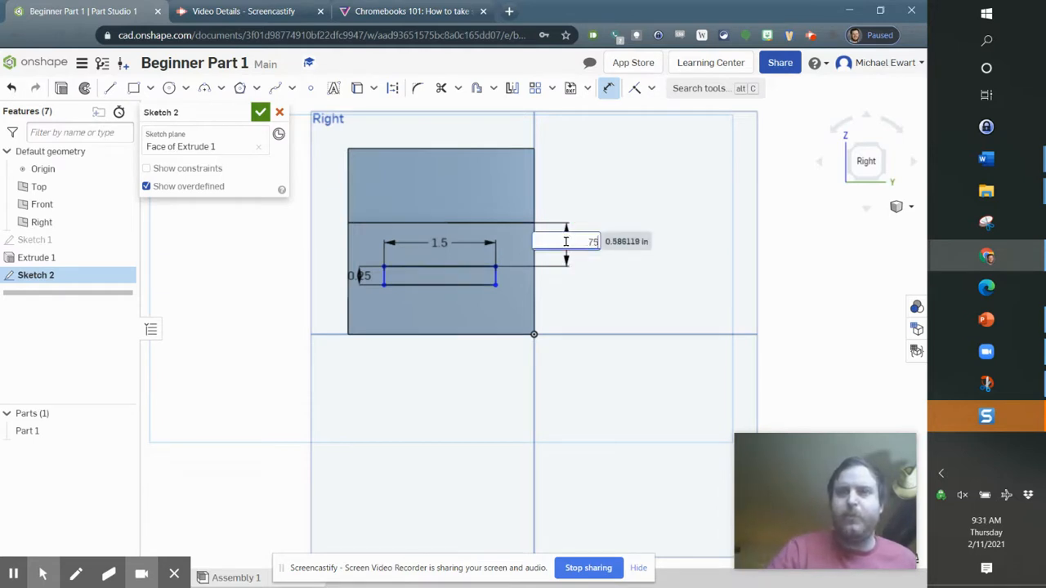
key("Return")
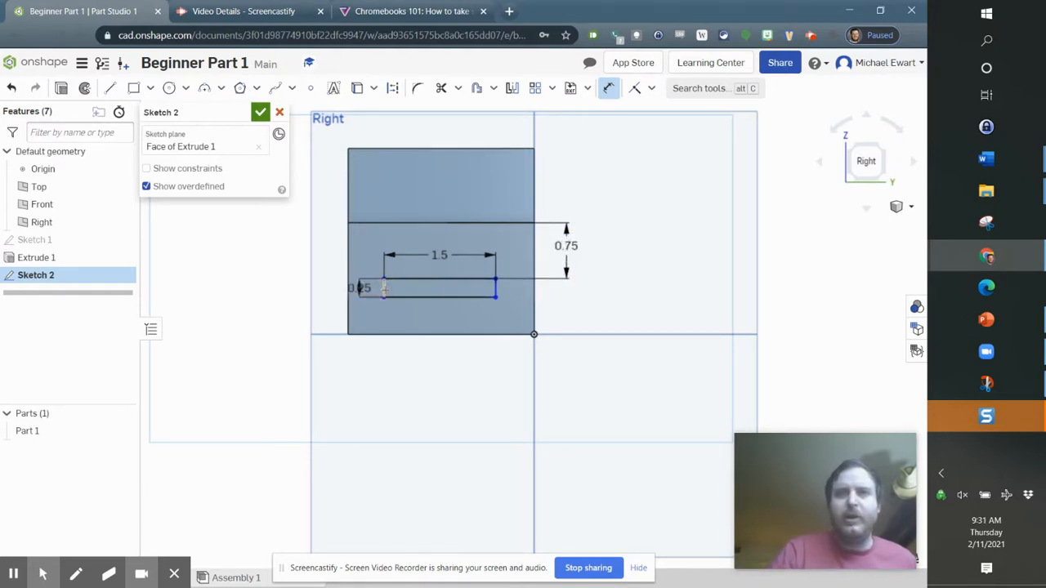
Dimension the rectangle's left side 0.25 in from the end face's left edge
left_click(382, 293)
left_click(348, 279)
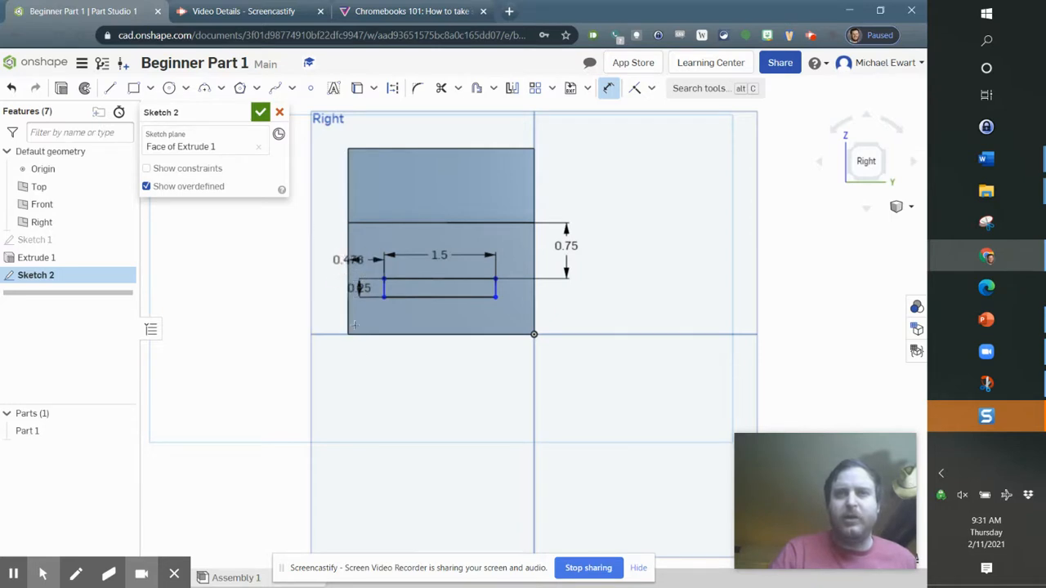
left_click(360, 367)
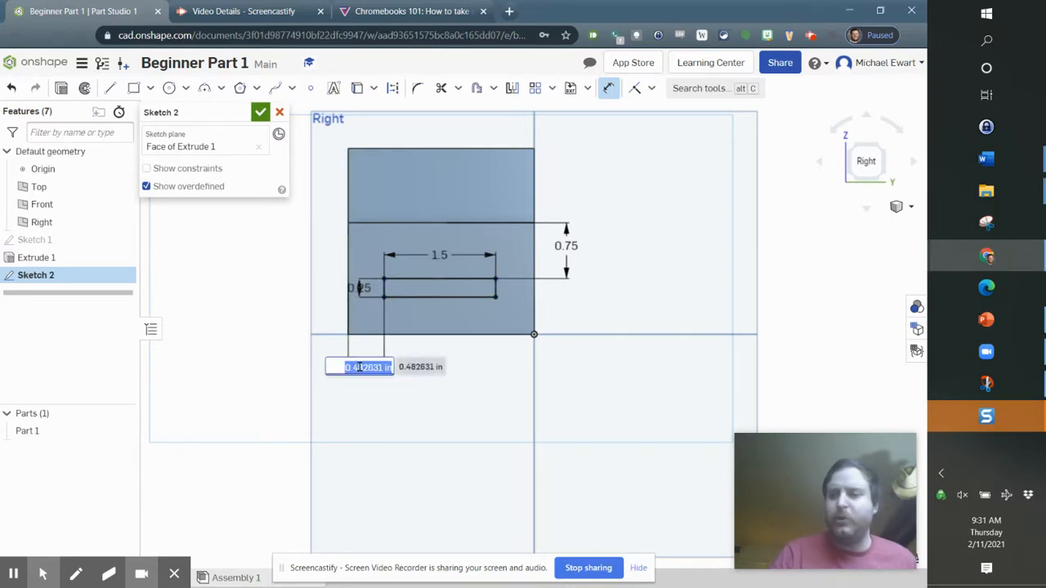
type(".25")
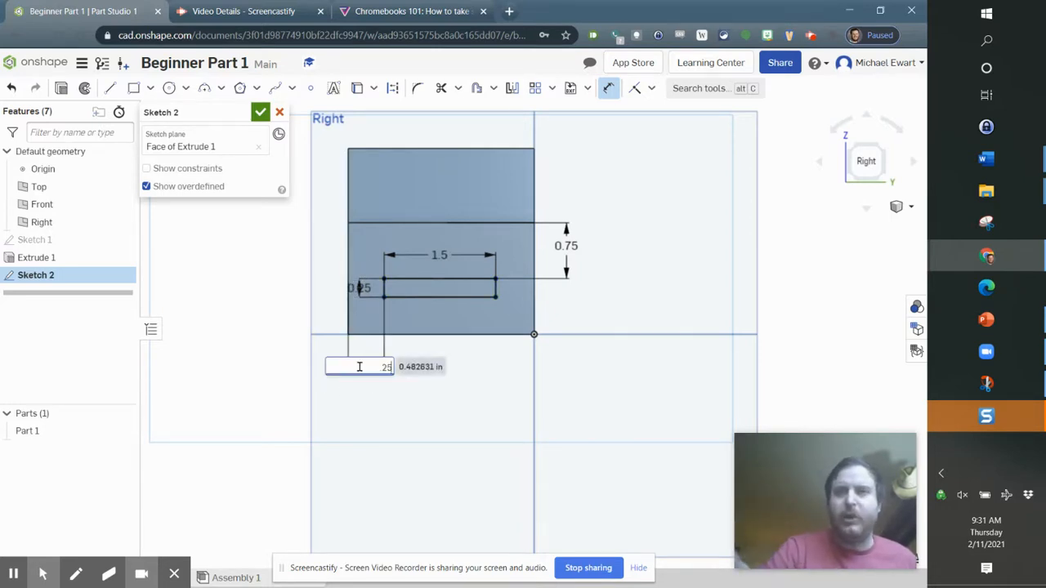
key("Return")
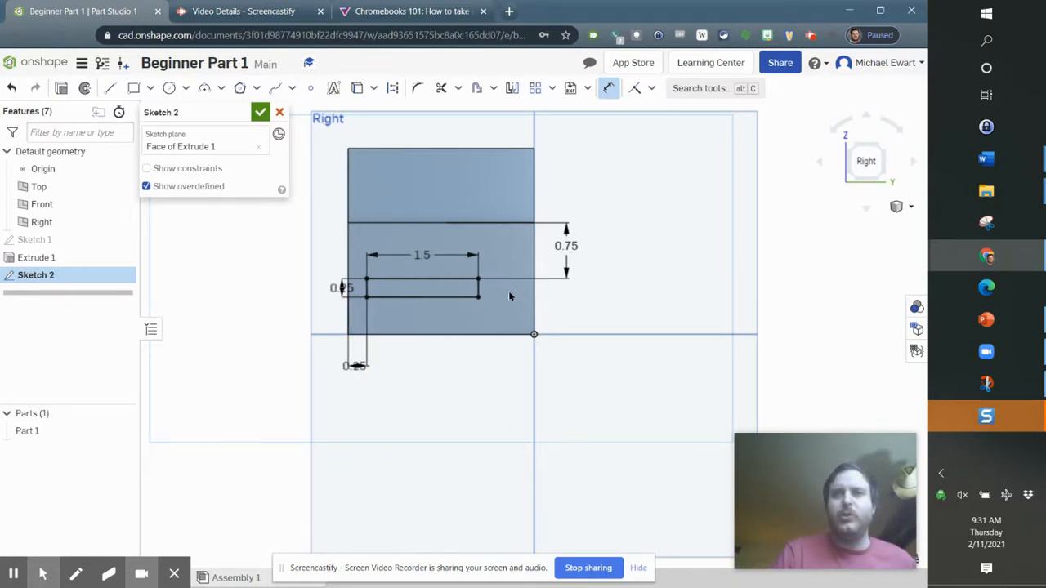
Recheck the side offset on the worksheet drawing, set the rectangle's distance from the face's left edge to 0.5 in and finish the sketch
key("alt+Tab")
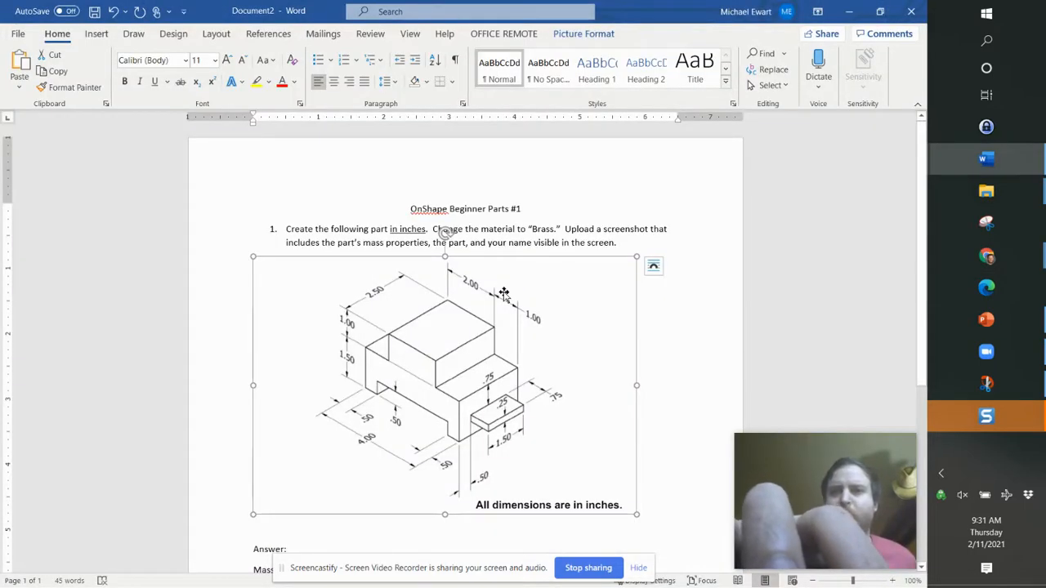
key("alt+Tab")
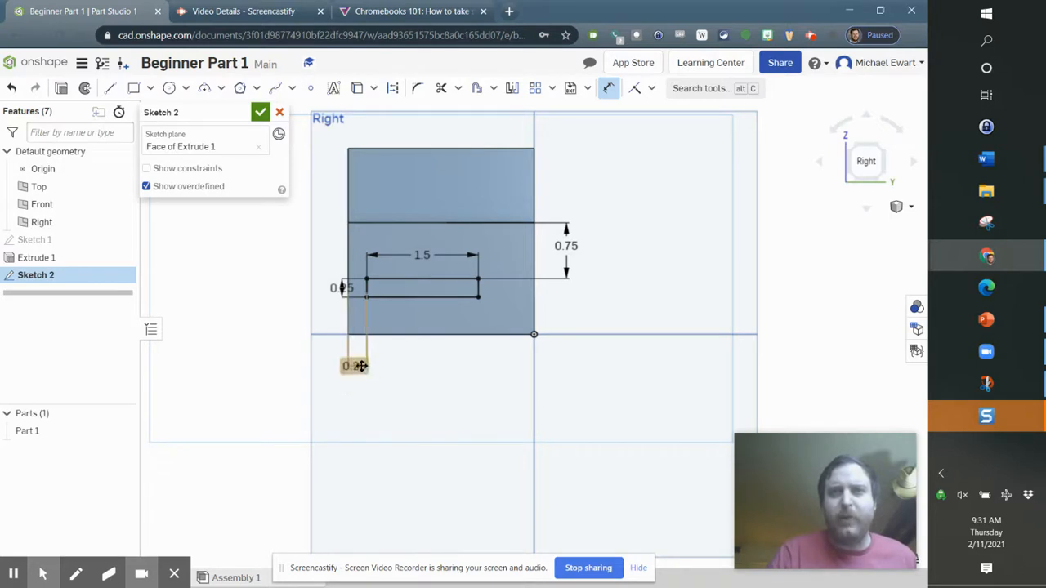
double_click(360, 366)
type("0.25")
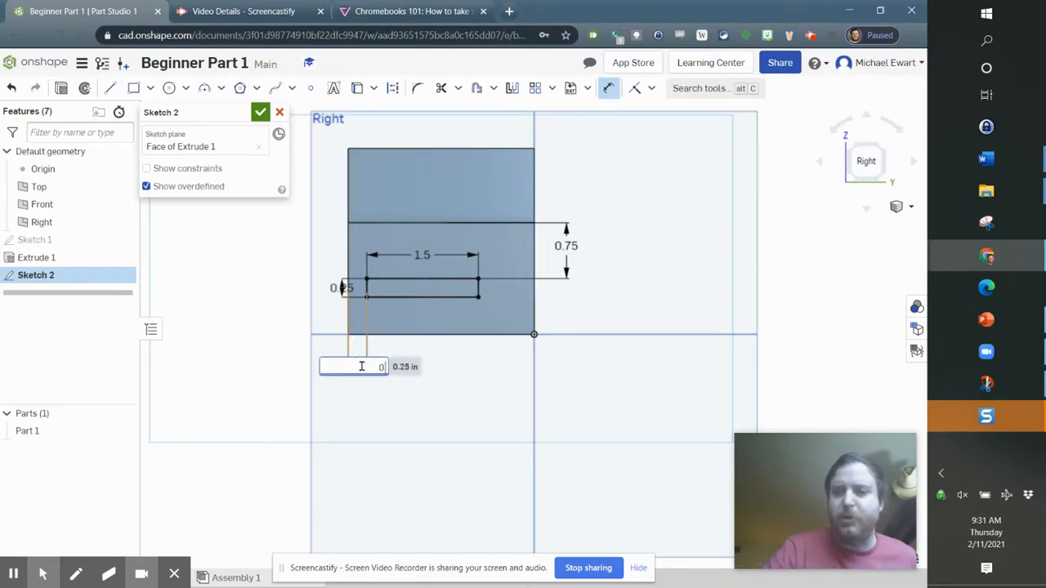
key("Return")
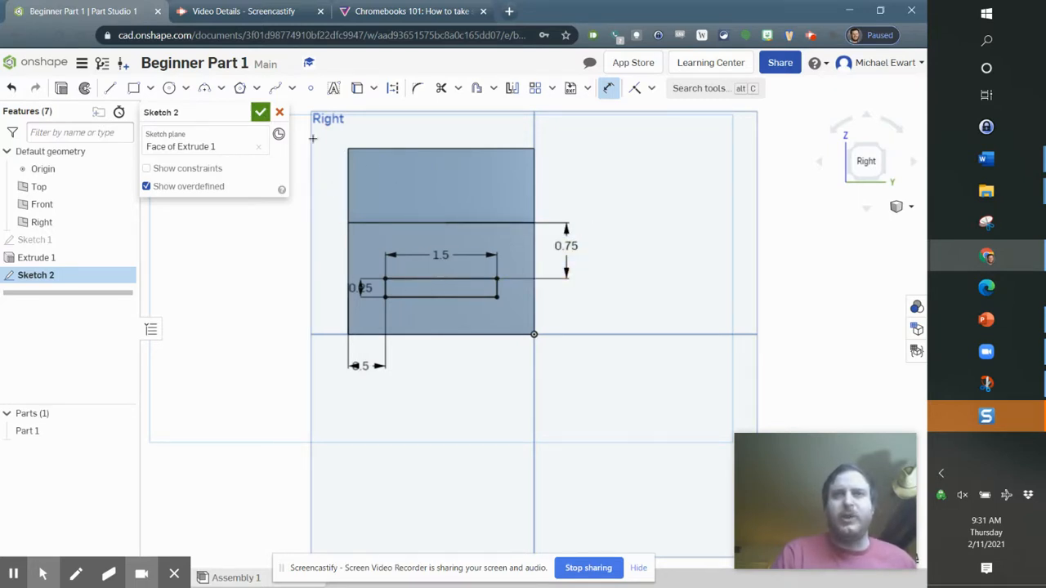
left_click(260, 112)
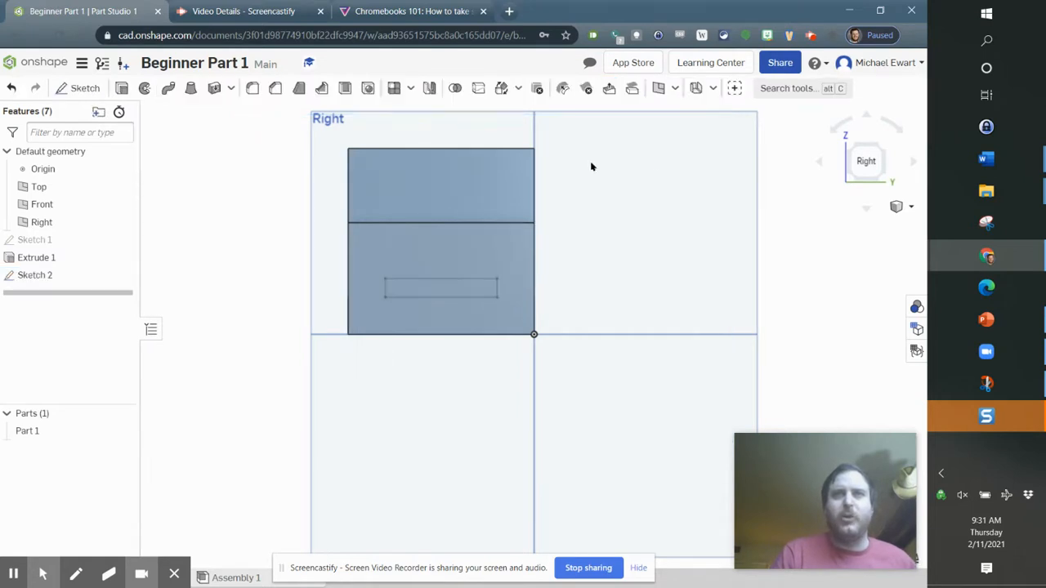
Show the part in isometric view and start an extrusion of the end-face rectangle that adds to Part 1
left_click(871, 176)
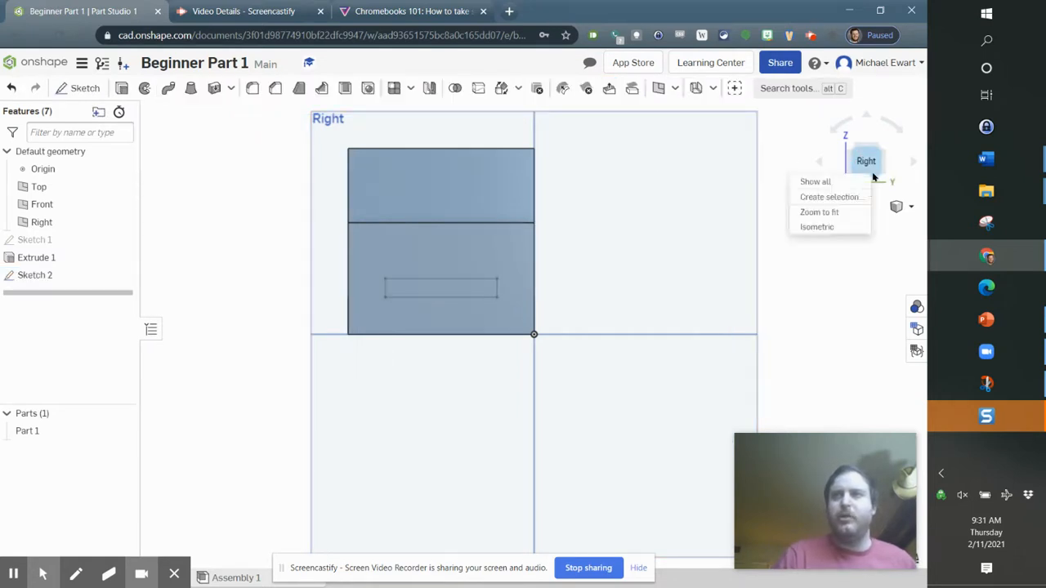
left_click(842, 227)
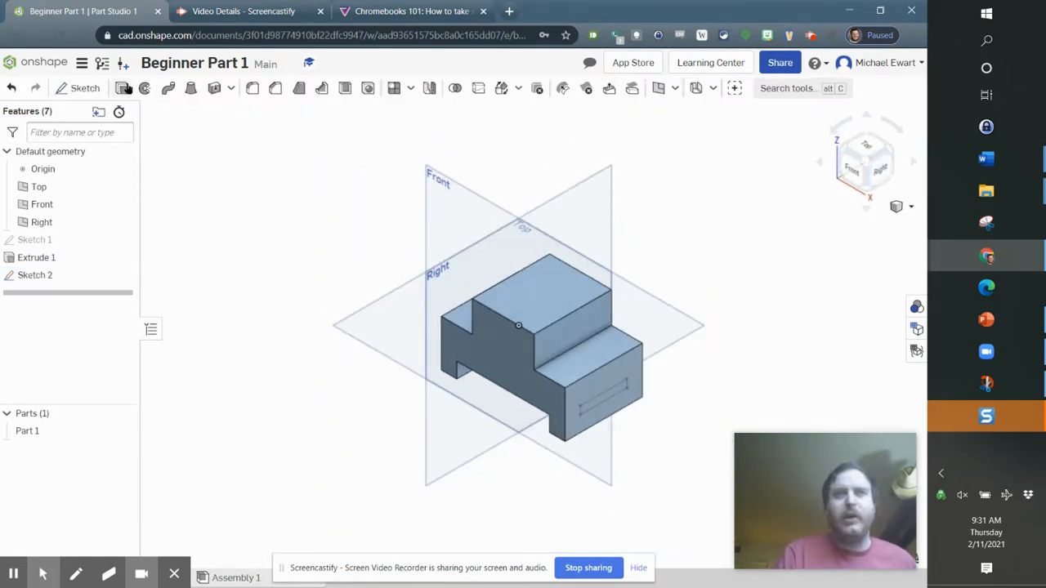
left_click(124, 88)
left_click(615, 393)
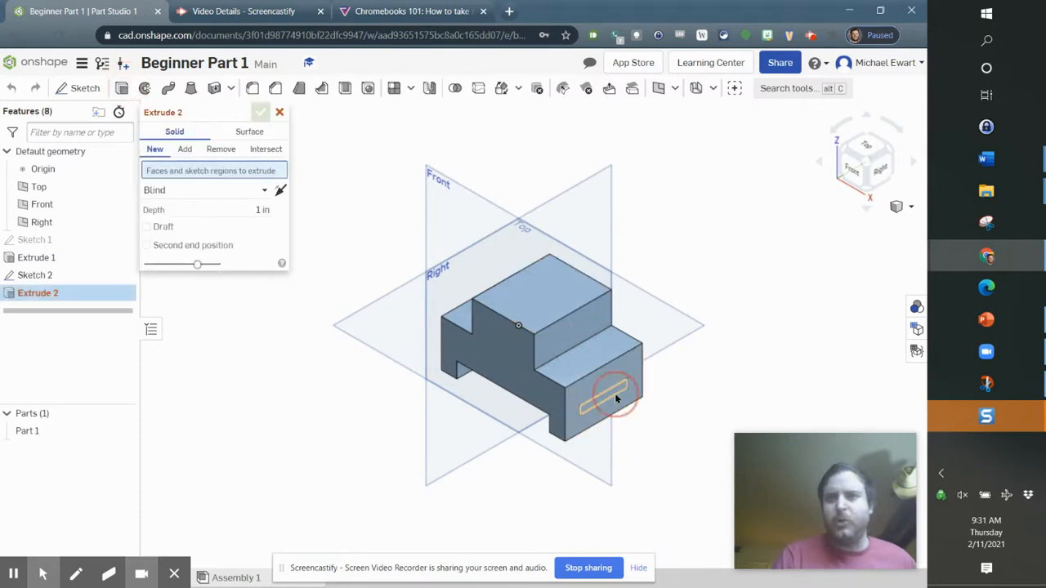
left_click(221, 150)
left_click(185, 148)
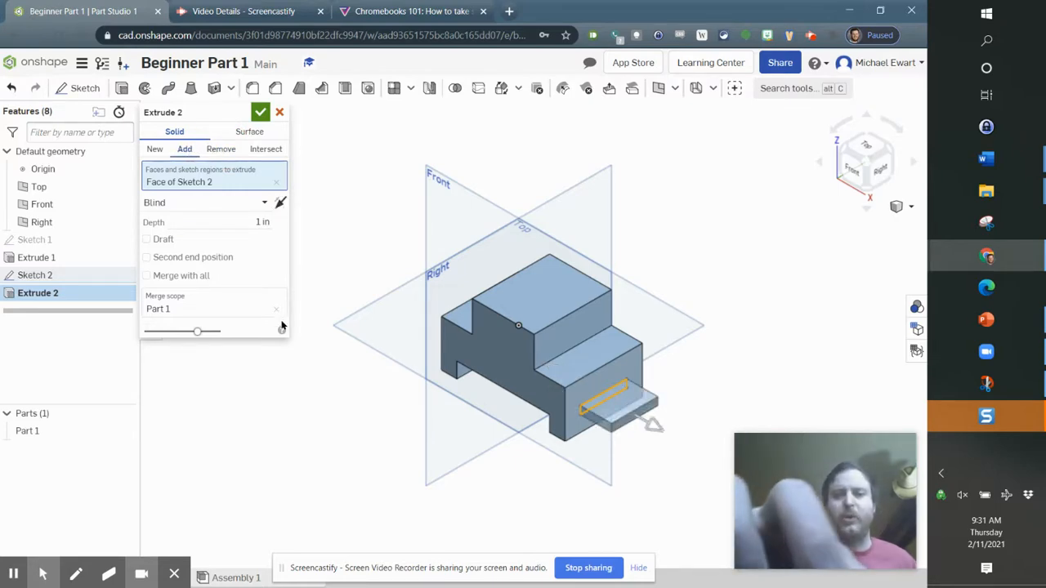
Consult the tab's projection on the worksheet drawing, set the extrusion depth to 0.75 in and finish the tab
key("alt+Tab")
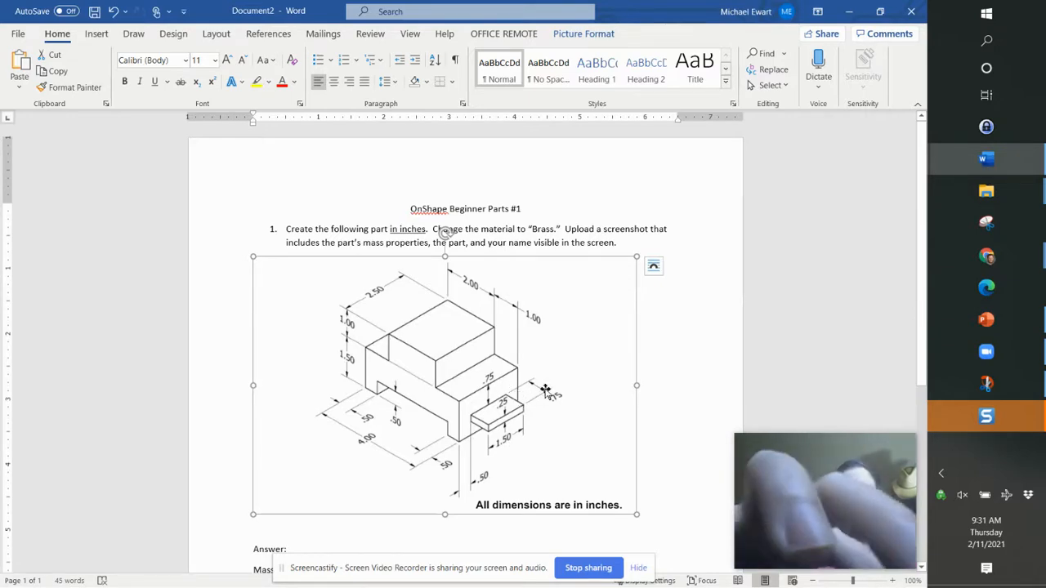
key("alt+Tab")
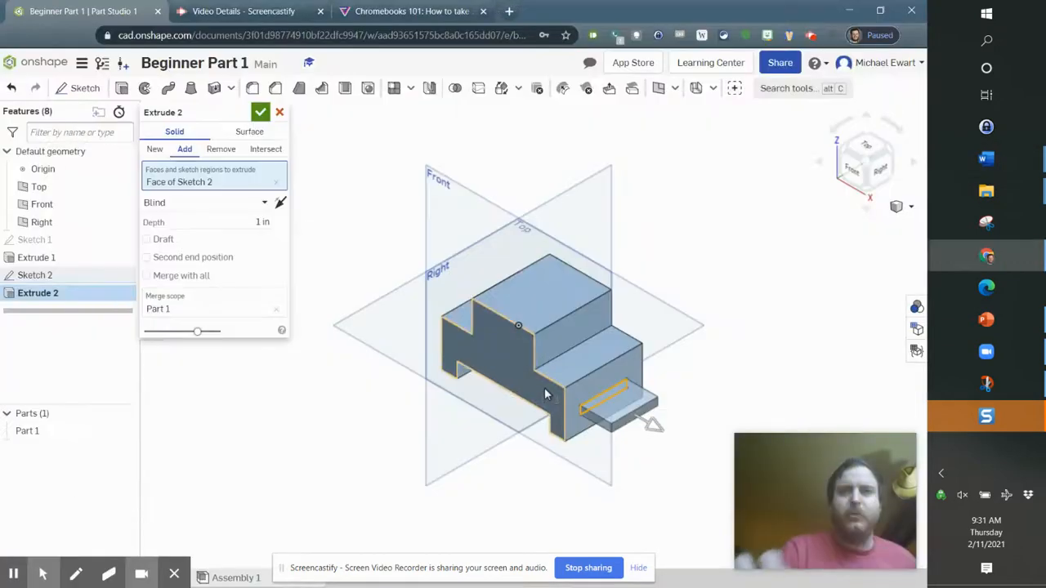
left_click(255, 218)
type("0")
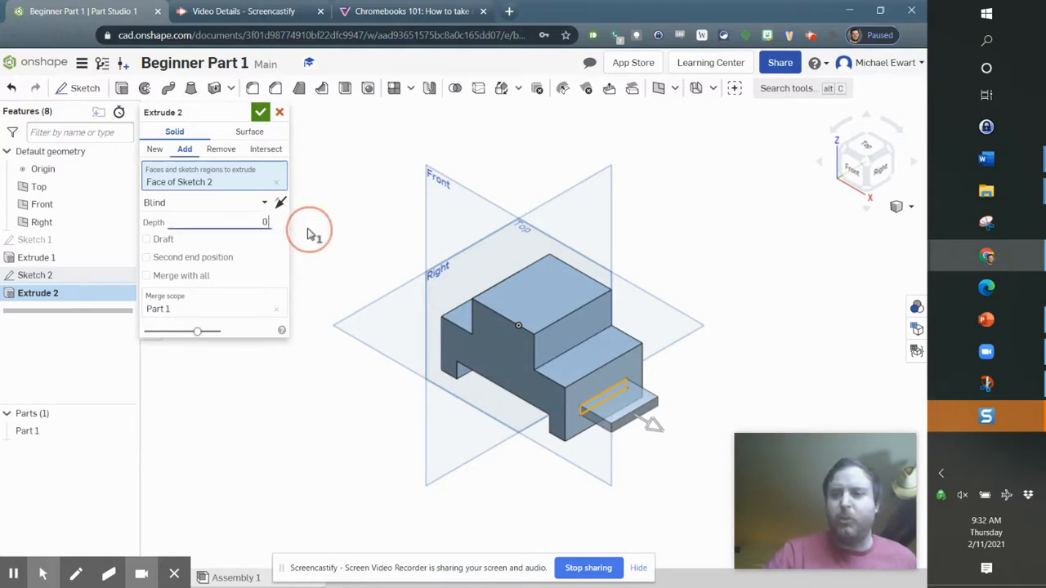
type(".75")
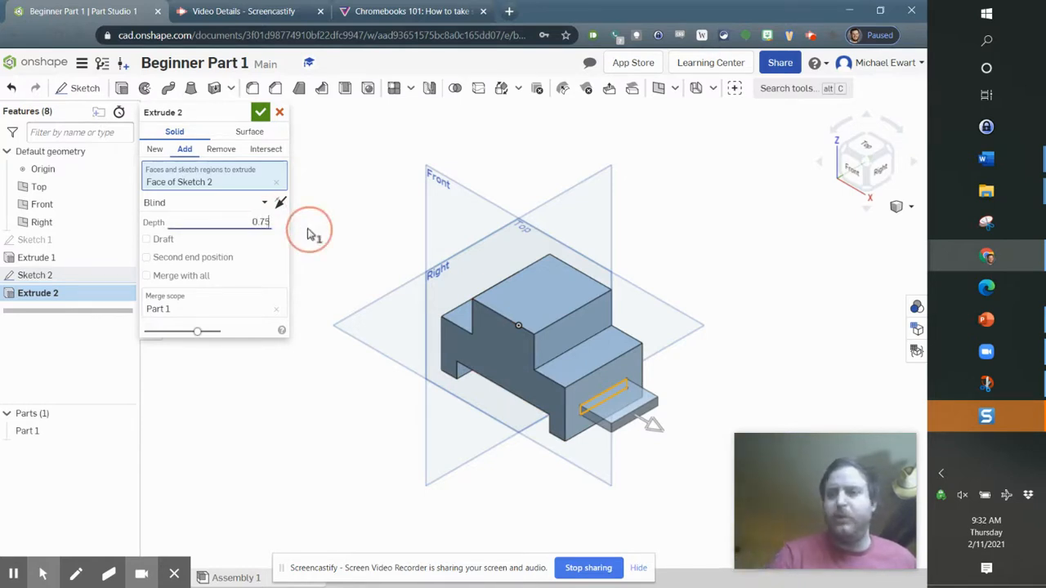
key("Return")
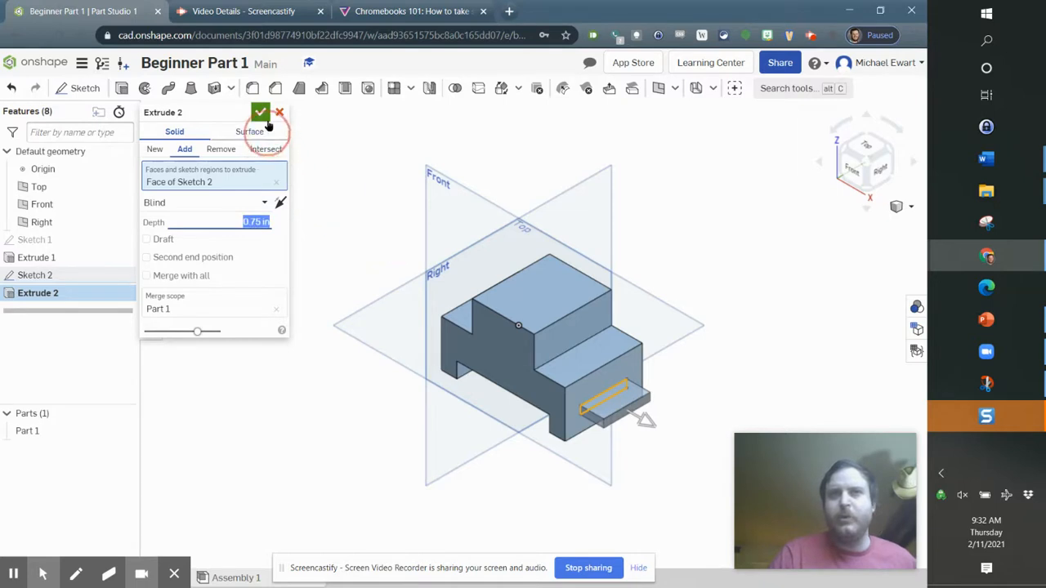
left_click(266, 119)
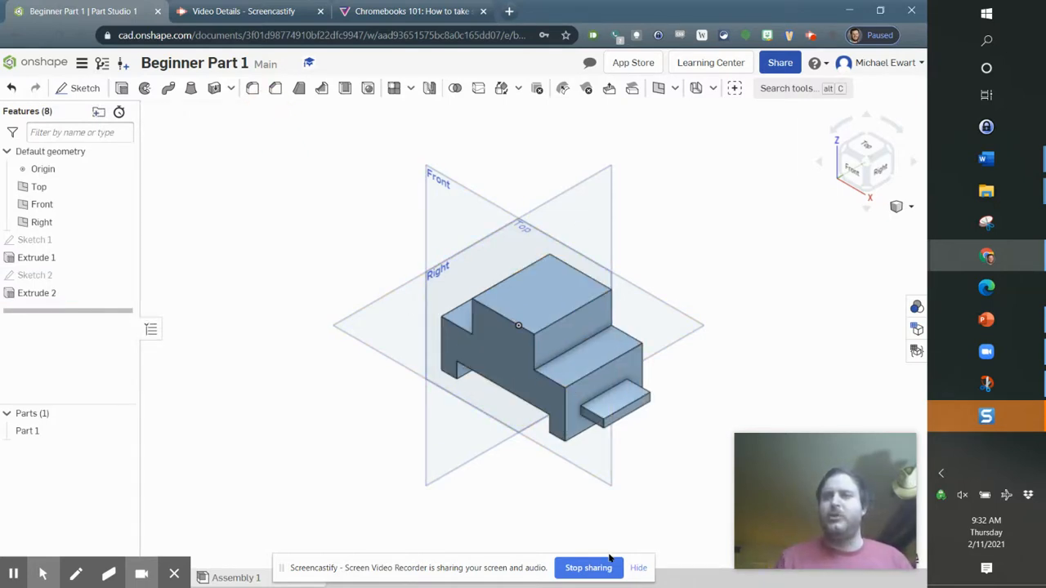
mouse_move(845, 519)
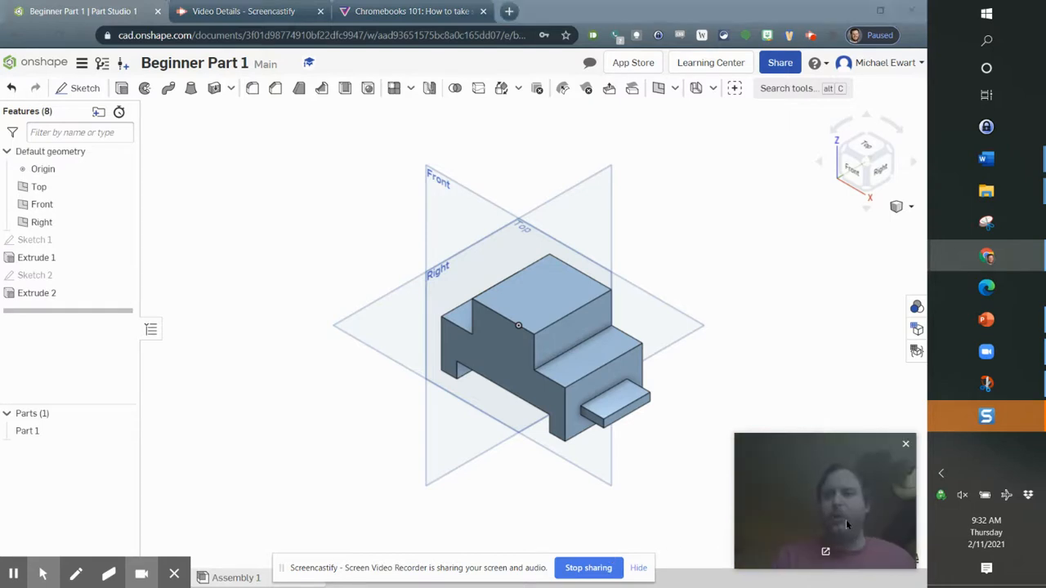
left_click_drag(845, 518, 847, 477)
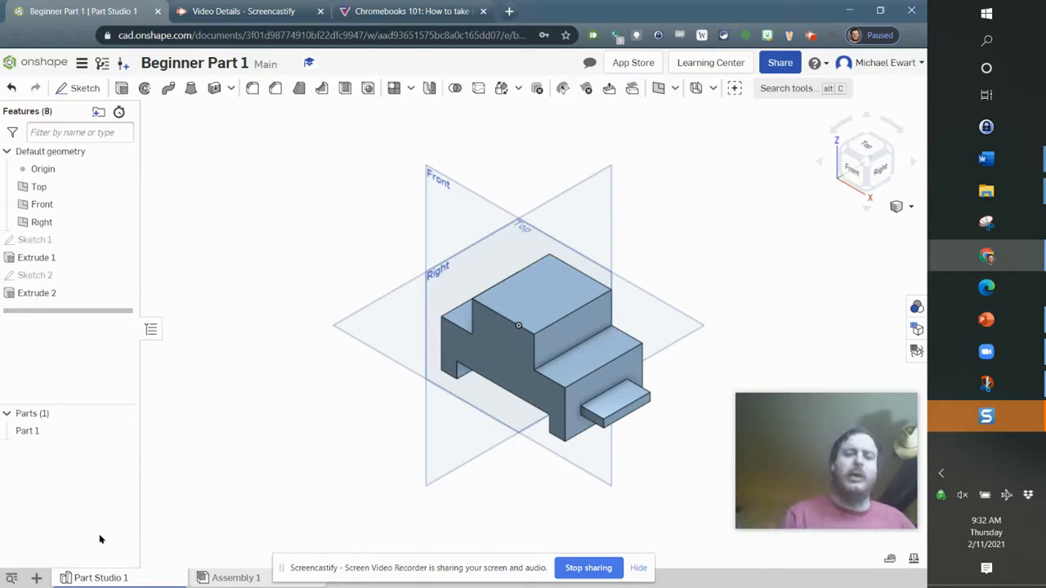
Open the material assignment for Part 1 and add the Onshape Material Library as its material source
right_click(35, 434)
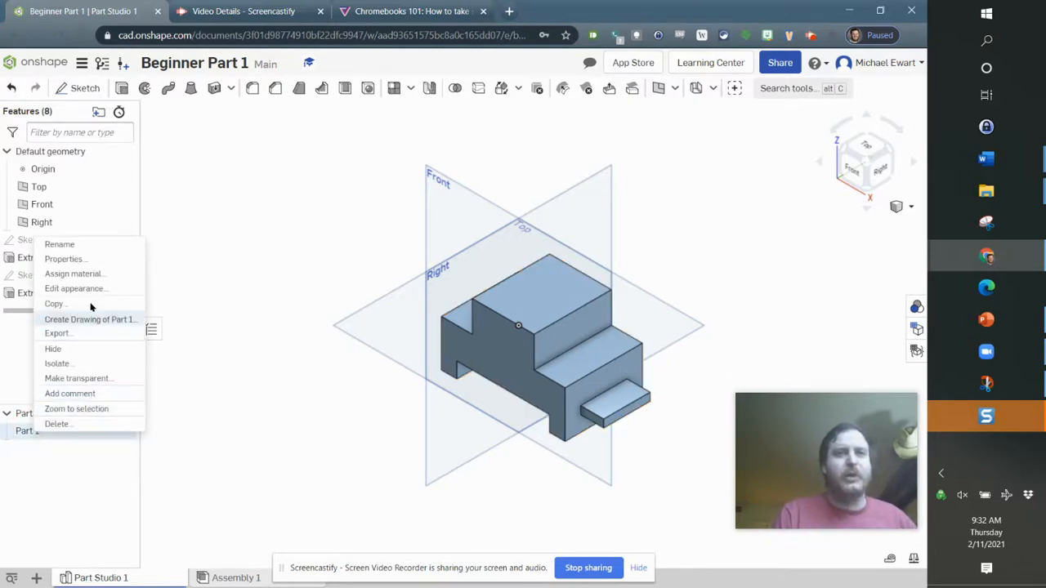
left_click(80, 274)
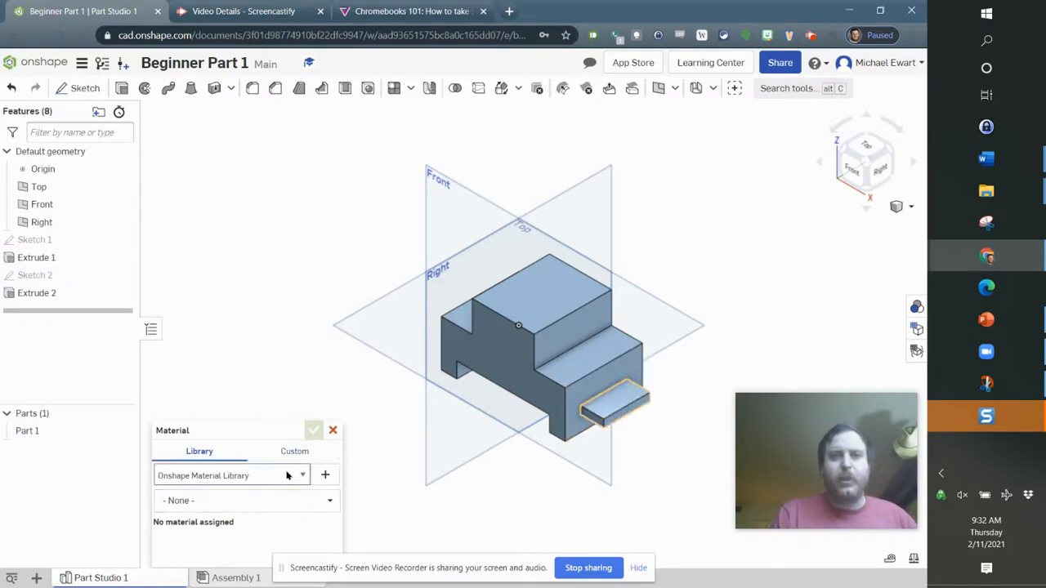
left_click(288, 477)
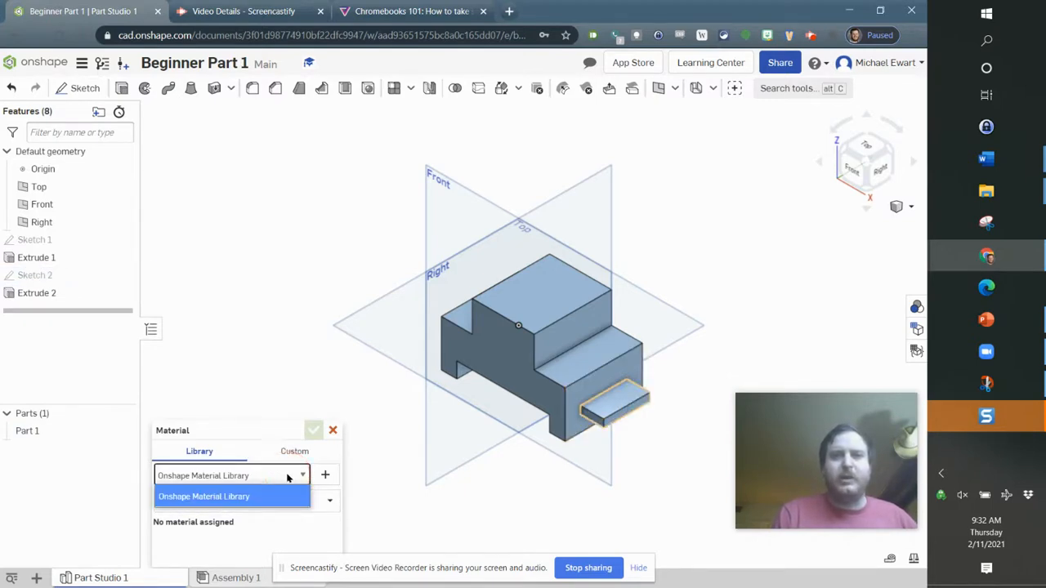
left_click(299, 479)
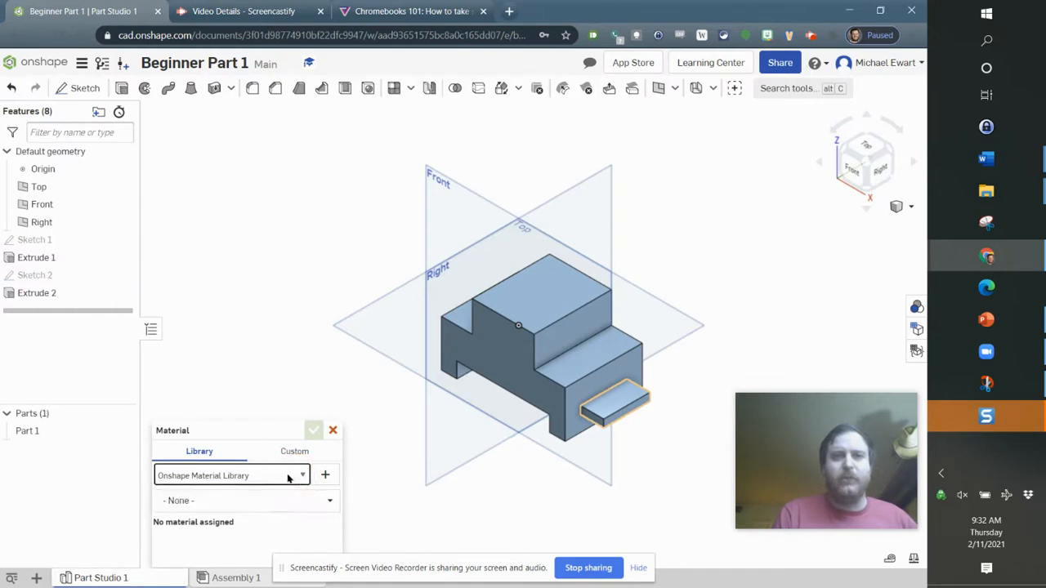
left_click(290, 478)
left_click(326, 475)
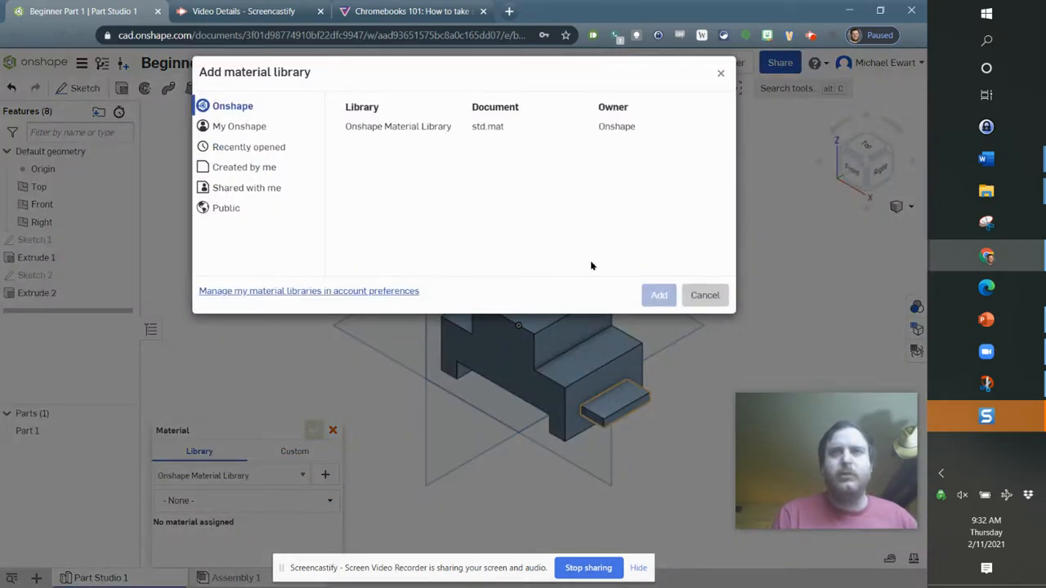
left_click(414, 133)
left_click(658, 296)
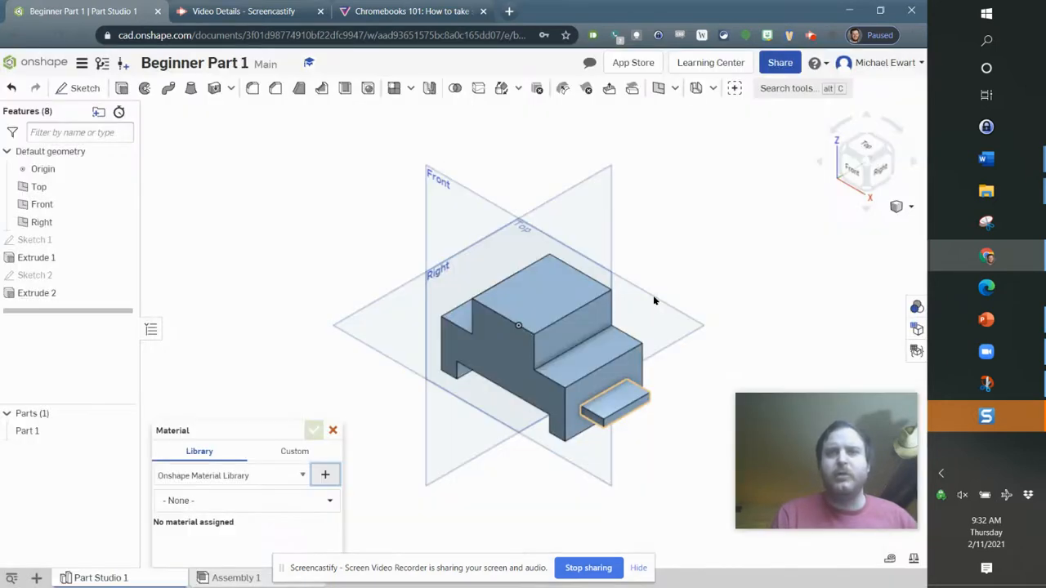
Search the Onshape Material Library for brass and assign the plain Brass material to Part 1
left_click(285, 451)
left_click(222, 450)
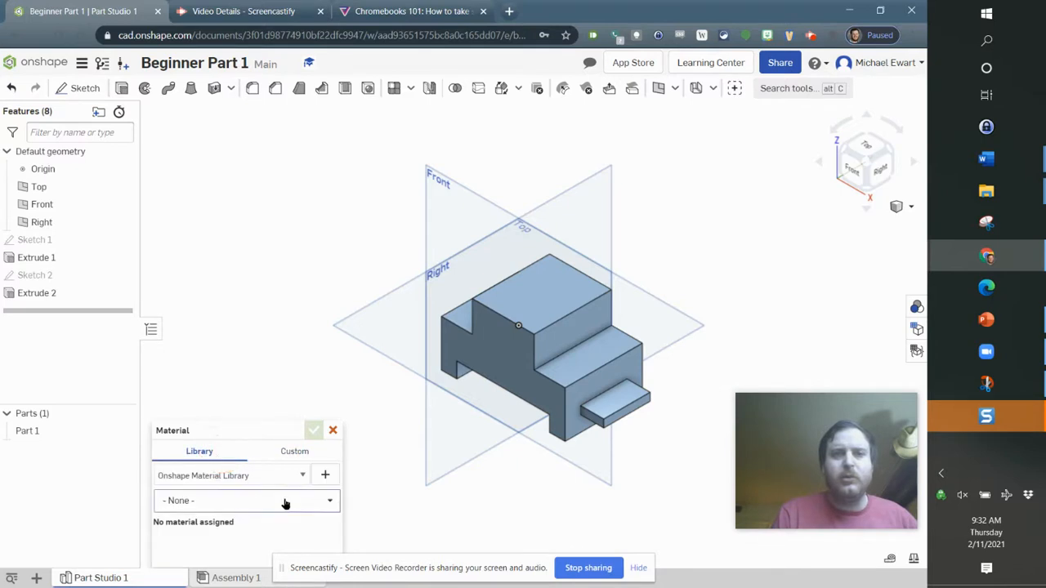
left_click(284, 499)
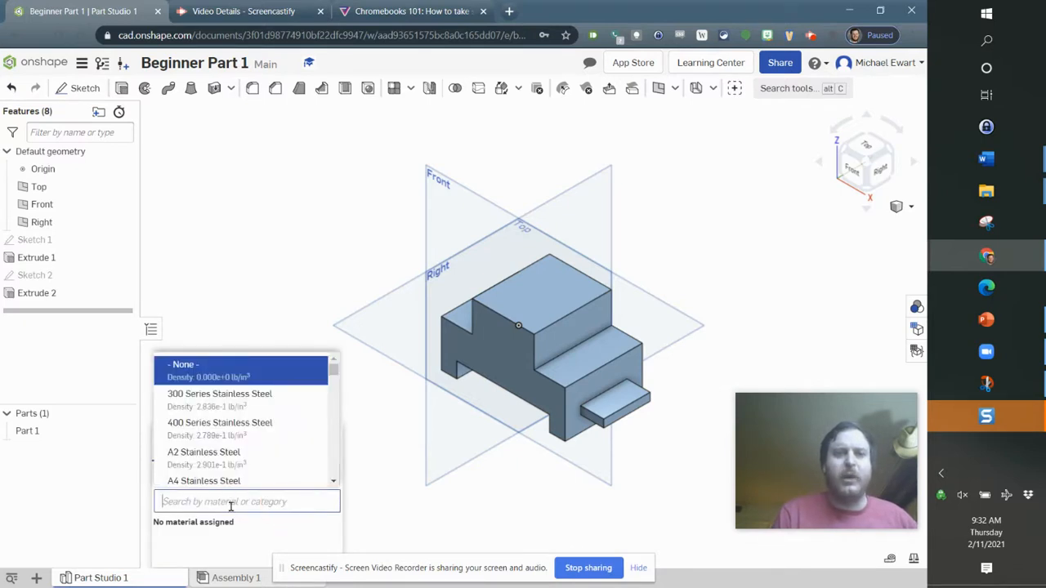
left_click(394, 515)
left_click(245, 476)
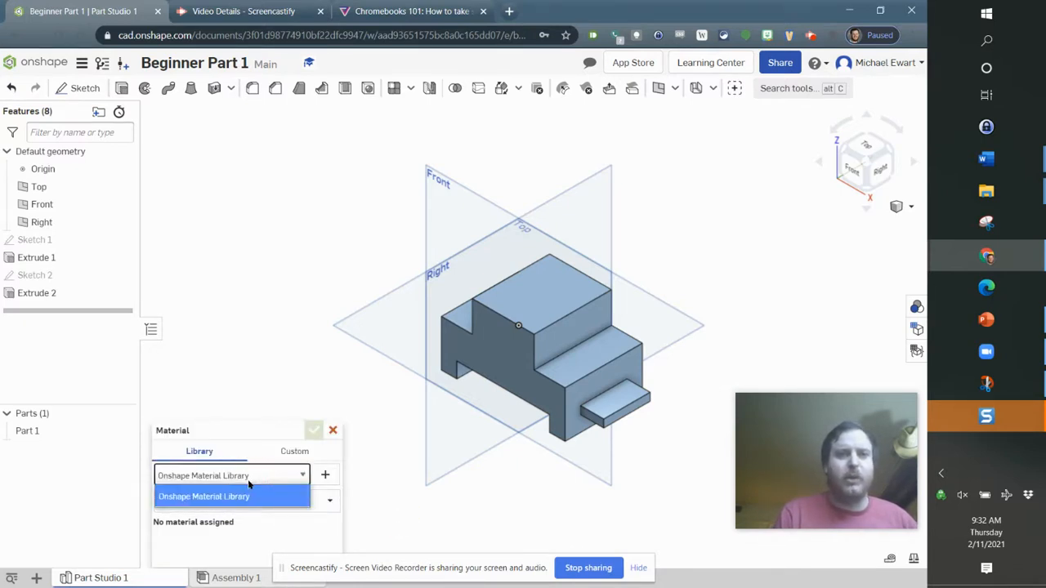
left_click(329, 501)
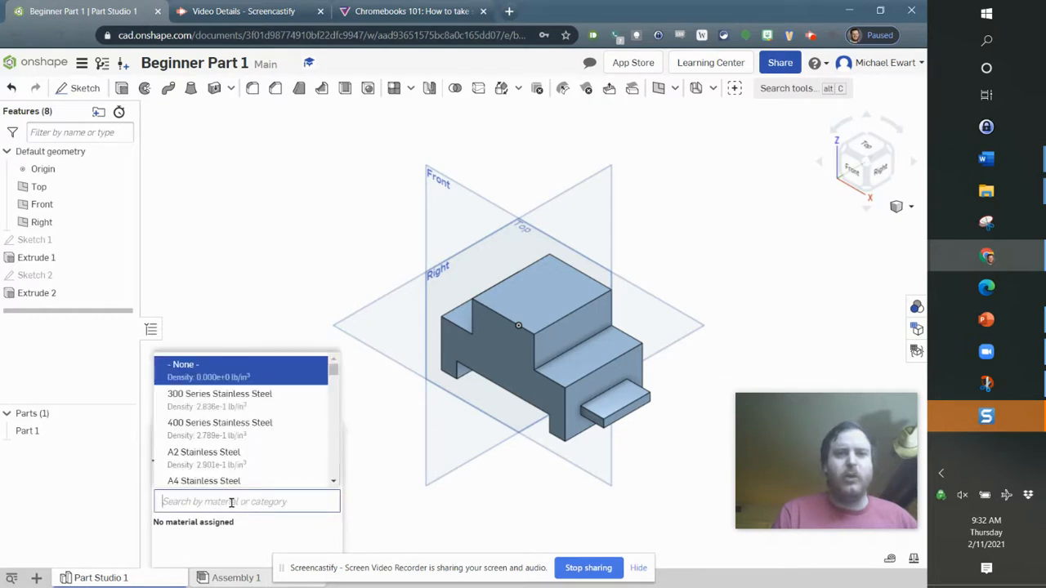
scroll(217, 471, "down", 5)
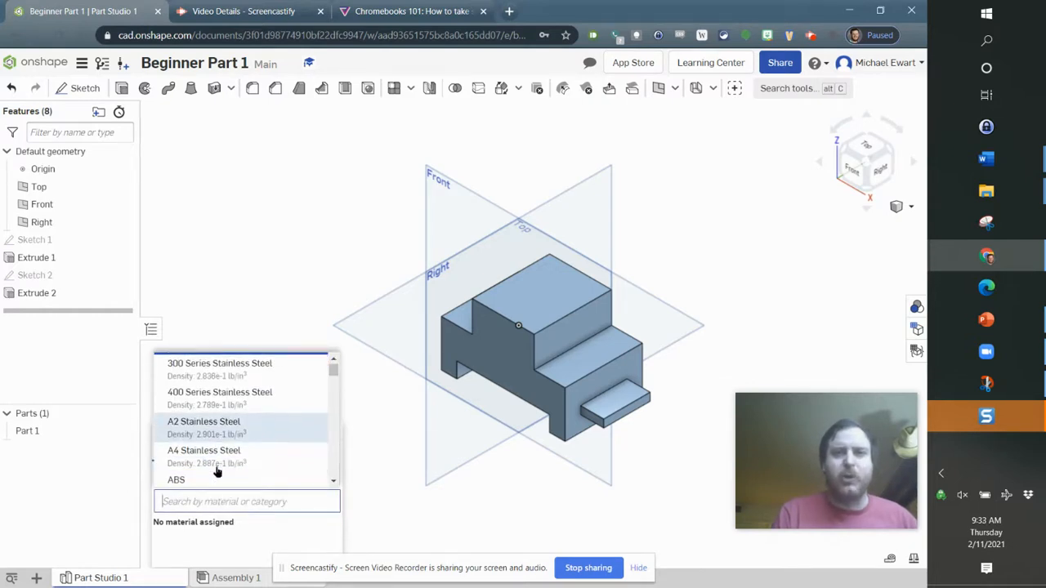
scroll(216, 471, "down", 10)
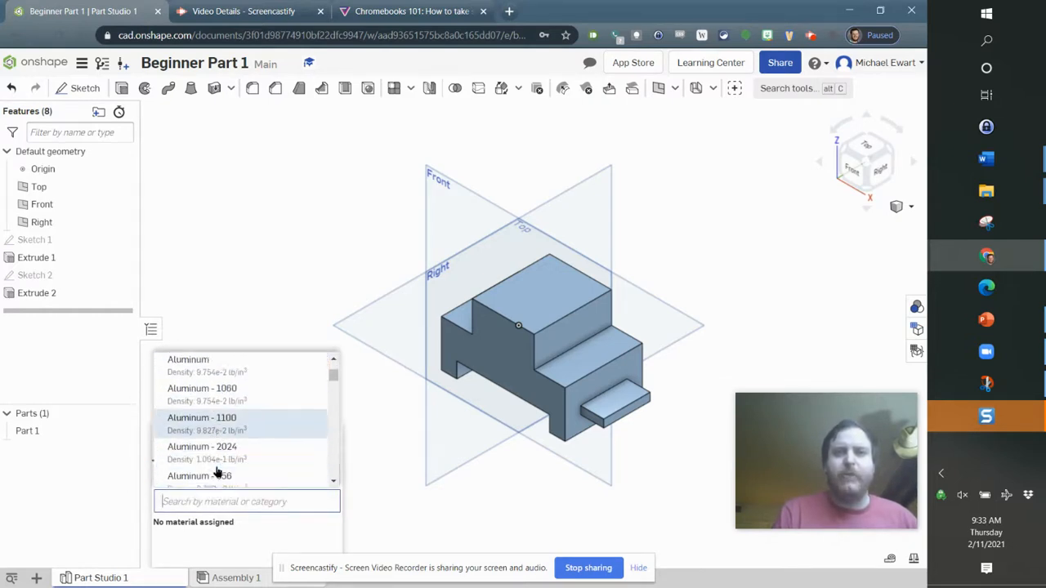
scroll(217, 471, "down", 3)
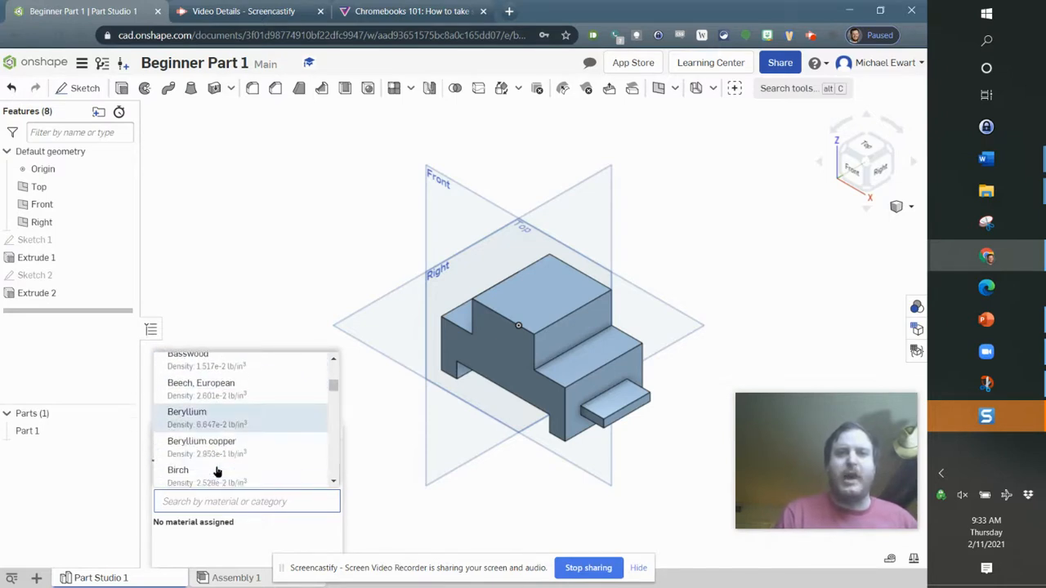
type("brass")
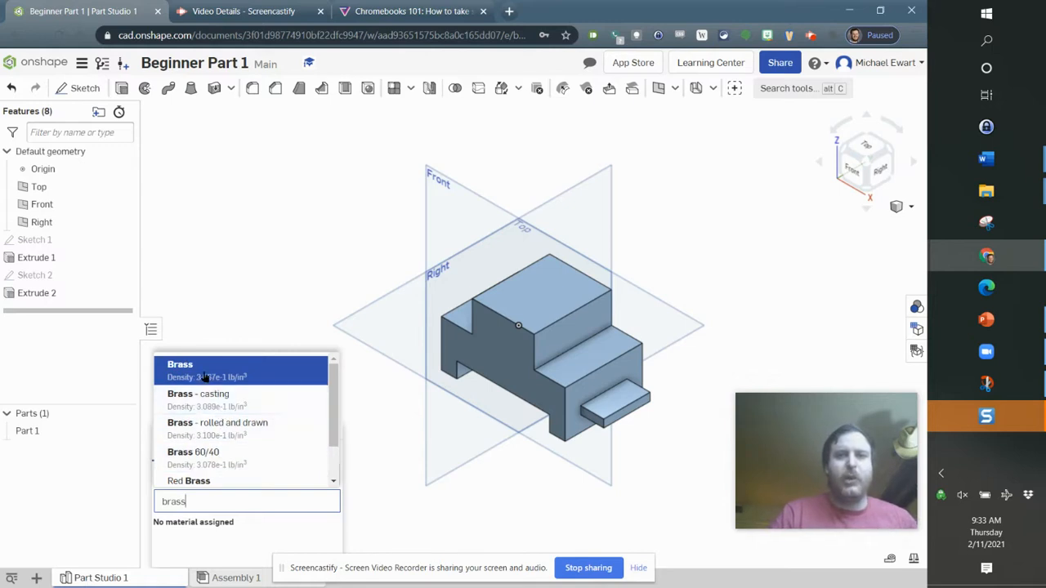
left_click(192, 373)
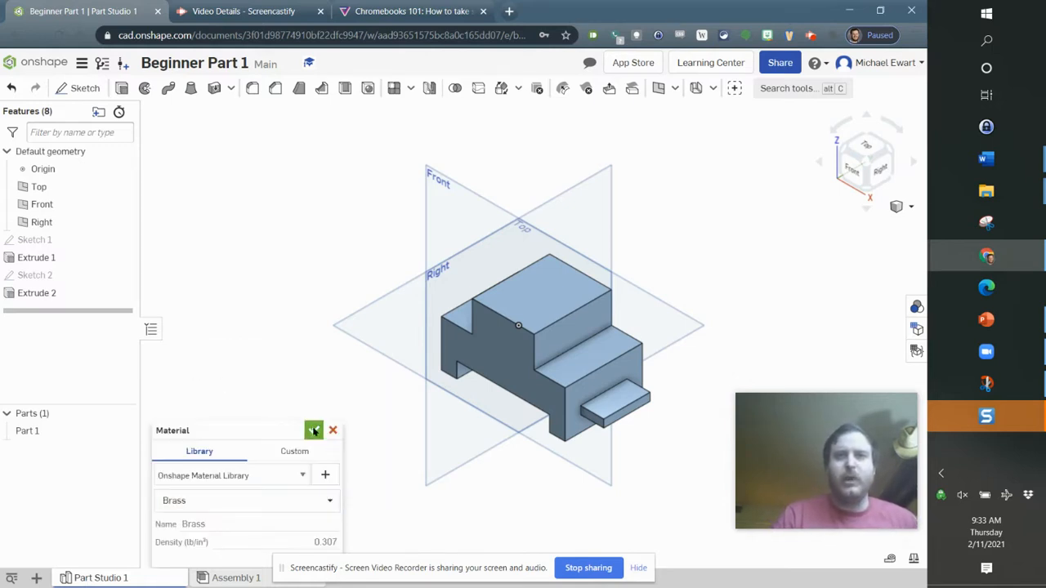
left_click(313, 397)
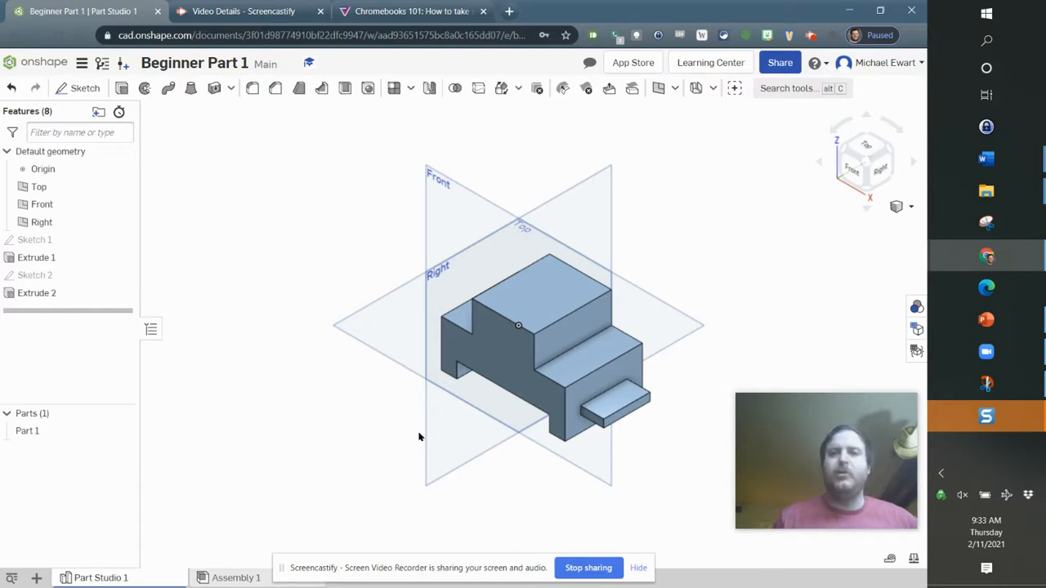
Open the appearance settings for Part 1, try several palette colors and choose light purple #C38BCD
right_click(29, 430)
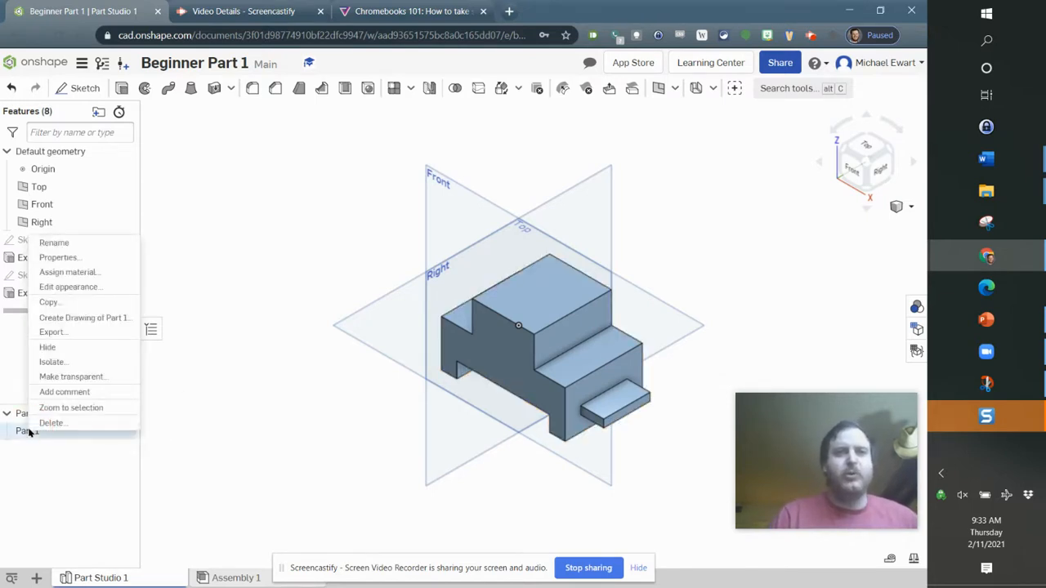
left_click(73, 290)
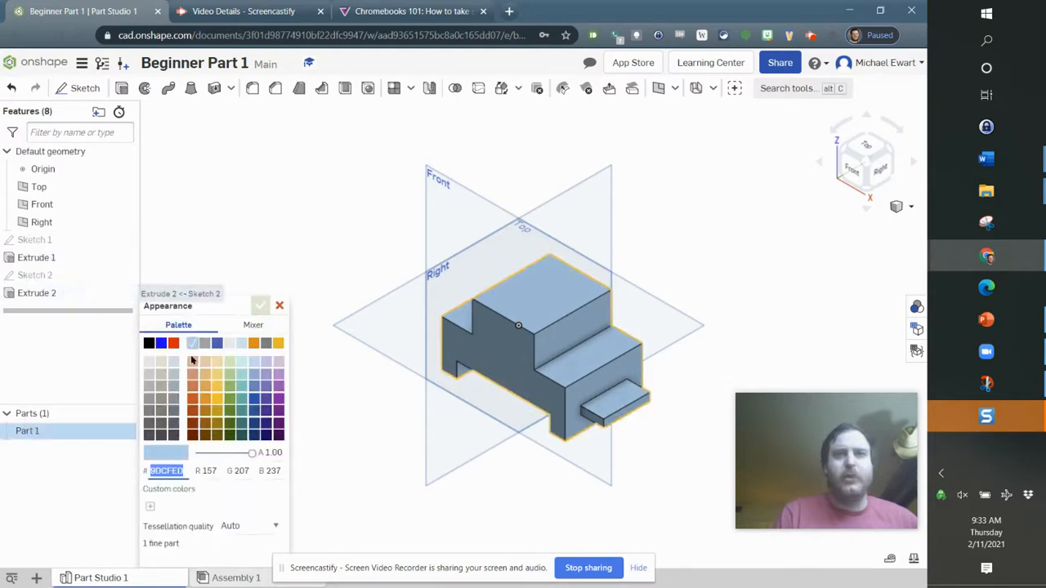
left_click(279, 380)
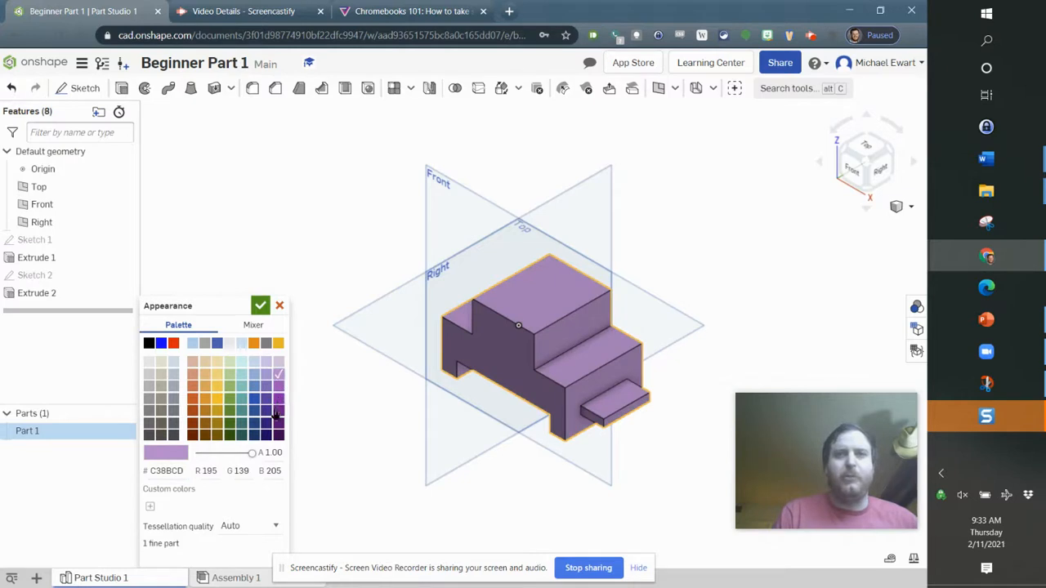
left_click(210, 399)
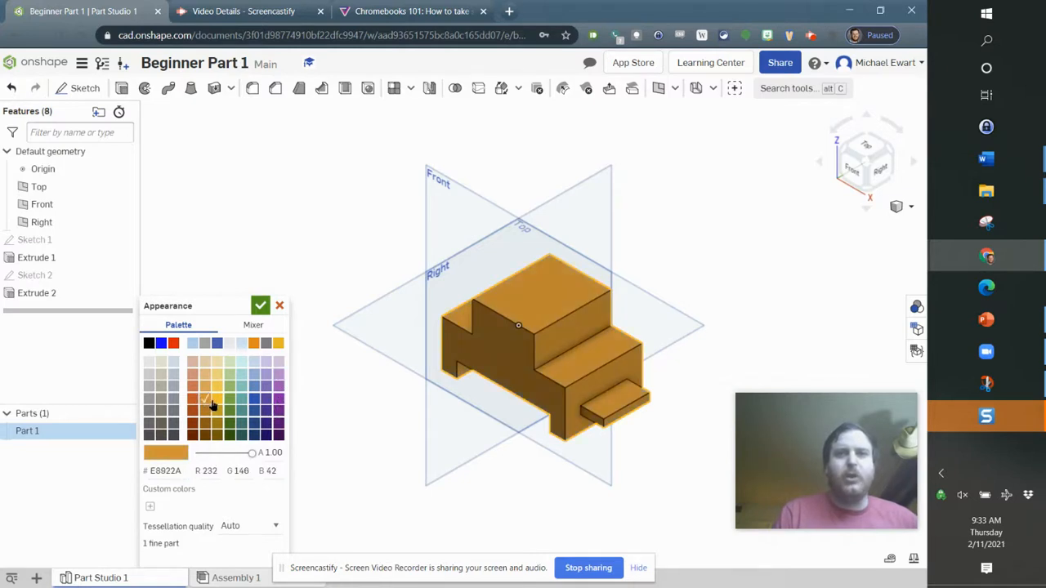
left_click(240, 375)
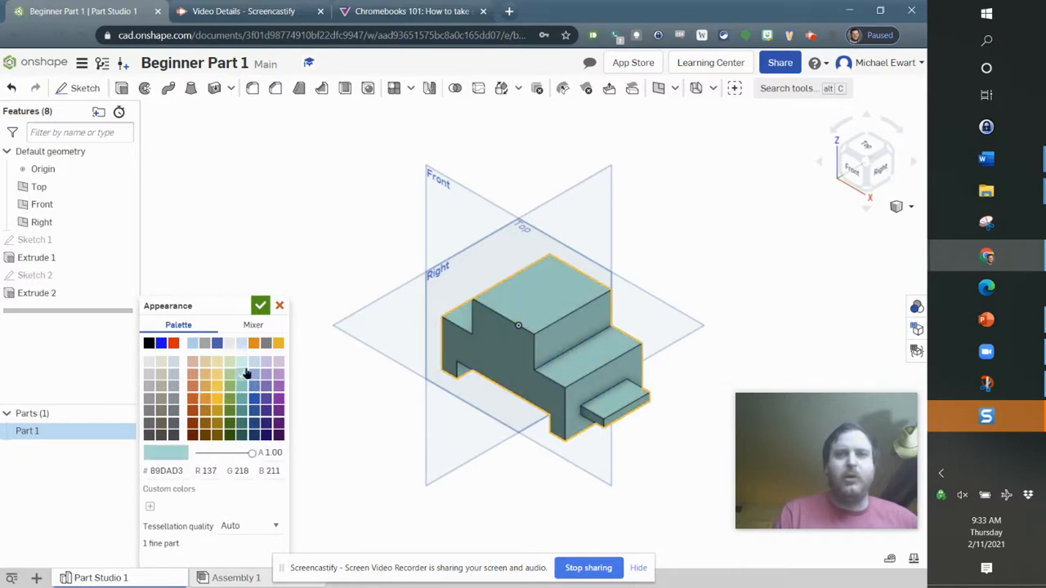
left_click(243, 343)
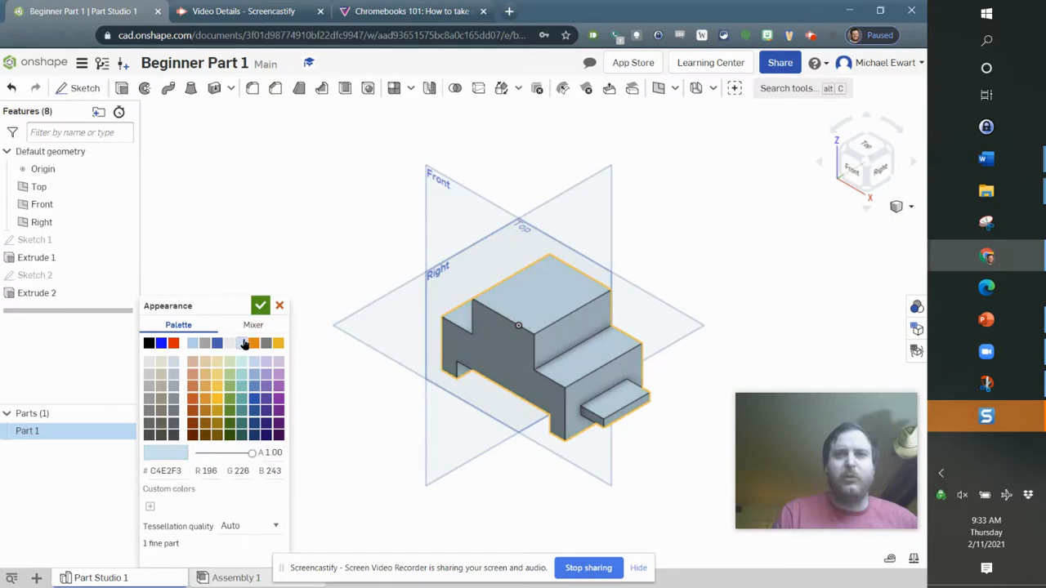
left_click(193, 343)
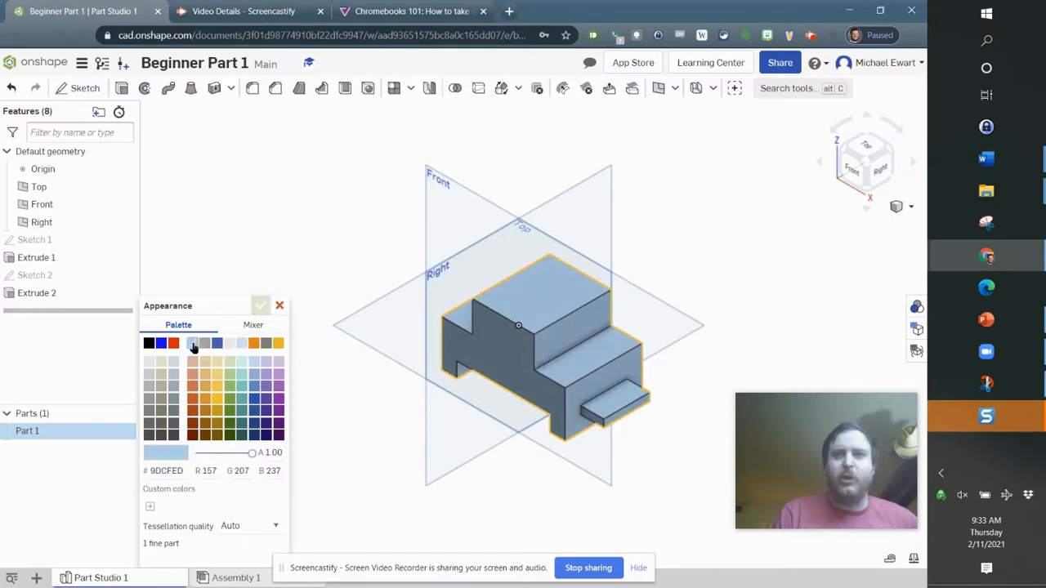
left_click(279, 387)
left_click(279, 375)
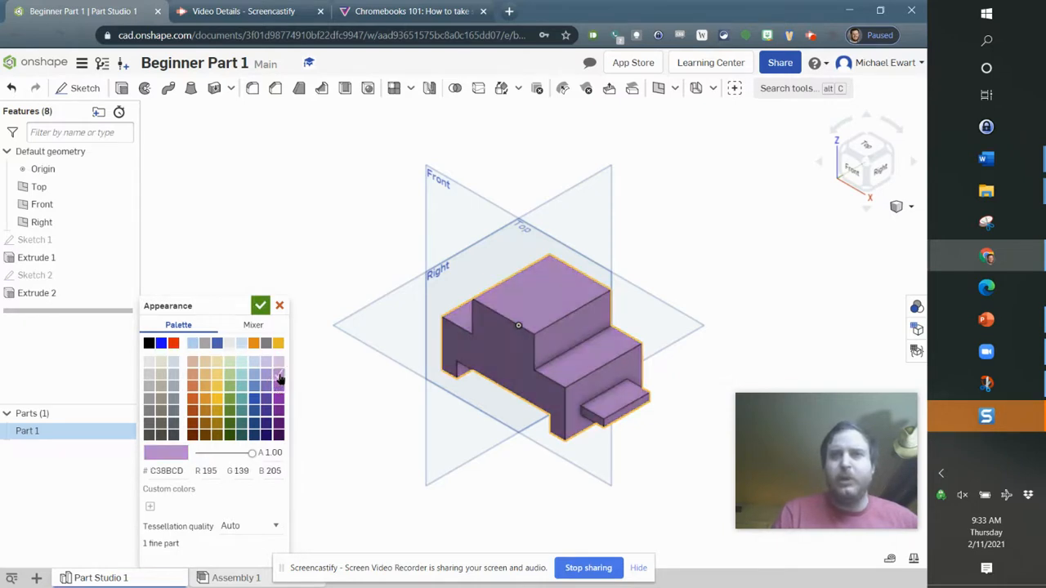
Check the color mixer, reselect Part 1 as the appearance target and apply the light purple color
left_click(253, 325)
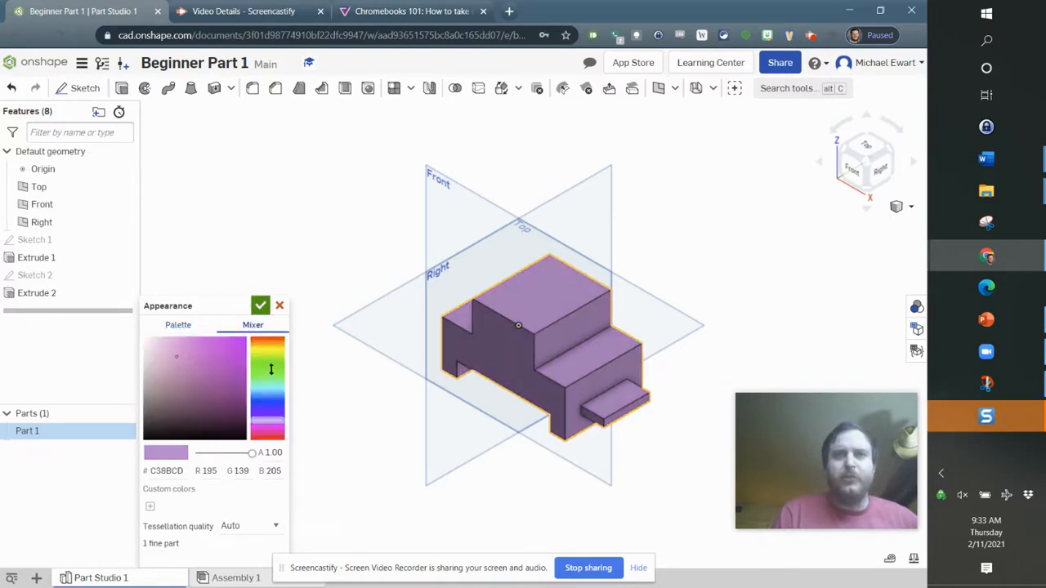
left_click(189, 326)
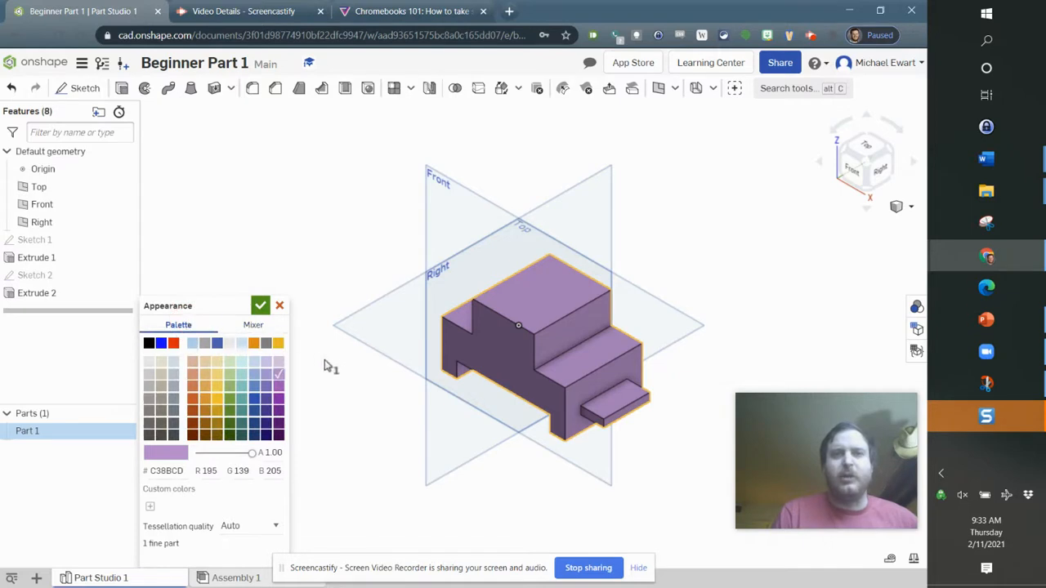
left_click(567, 342)
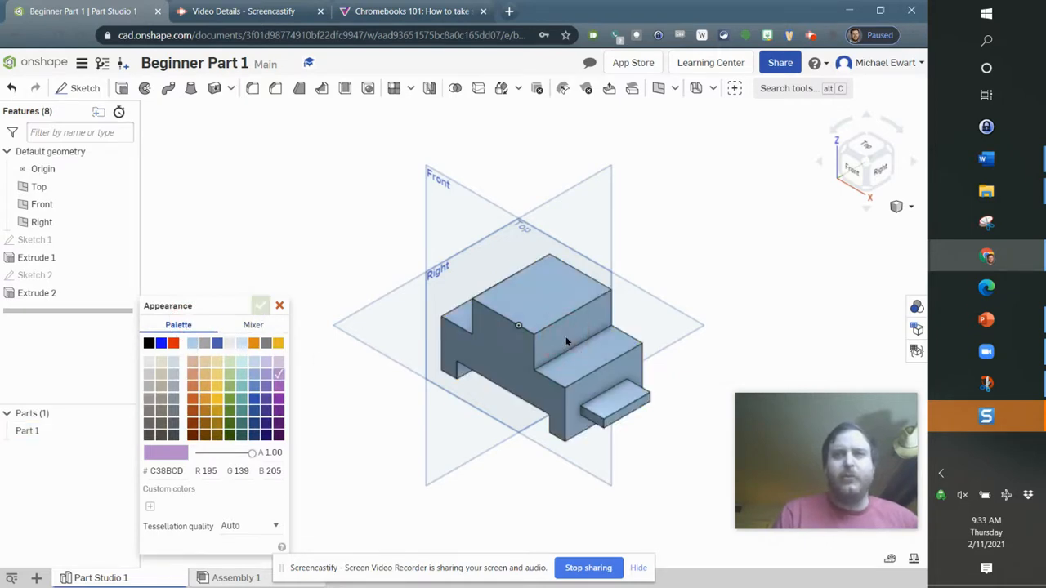
left_click(557, 334)
left_click(555, 335)
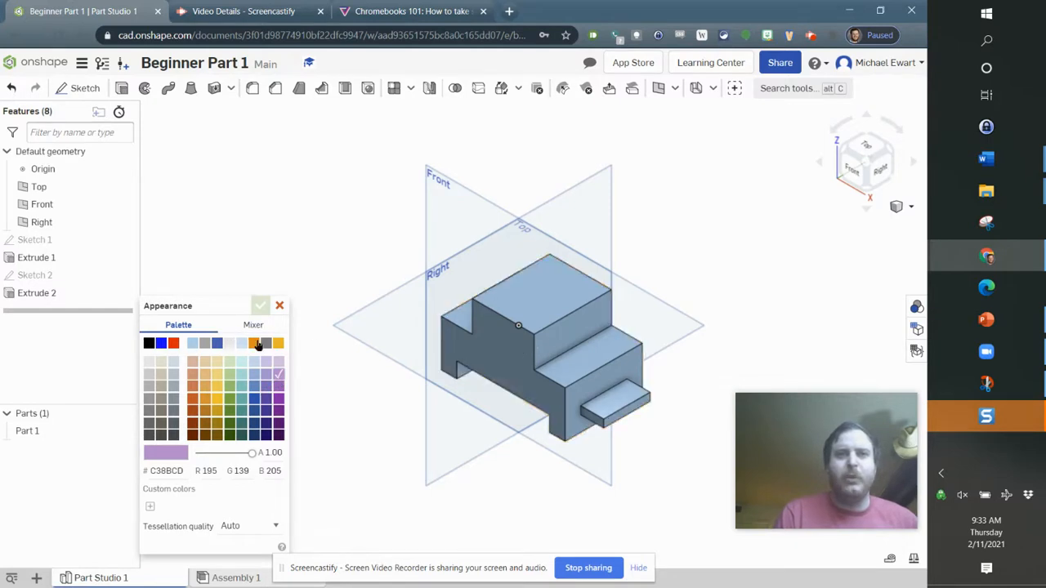
left_click(552, 331)
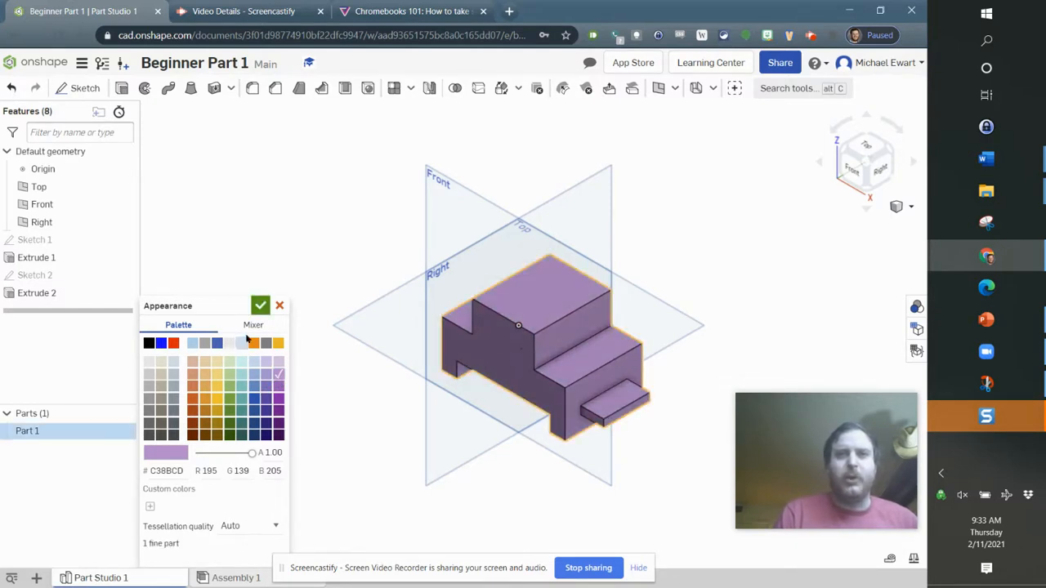
left_click(260, 308)
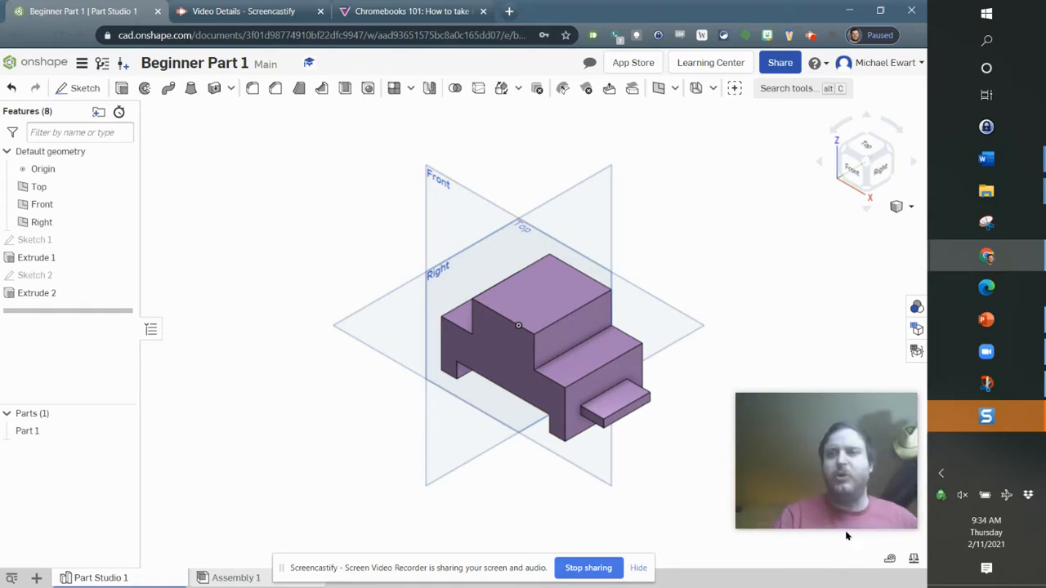
Display the mass properties of Part 1 and compare its mass, volume and surface area with the Word worksheet's answer
left_click(34, 433)
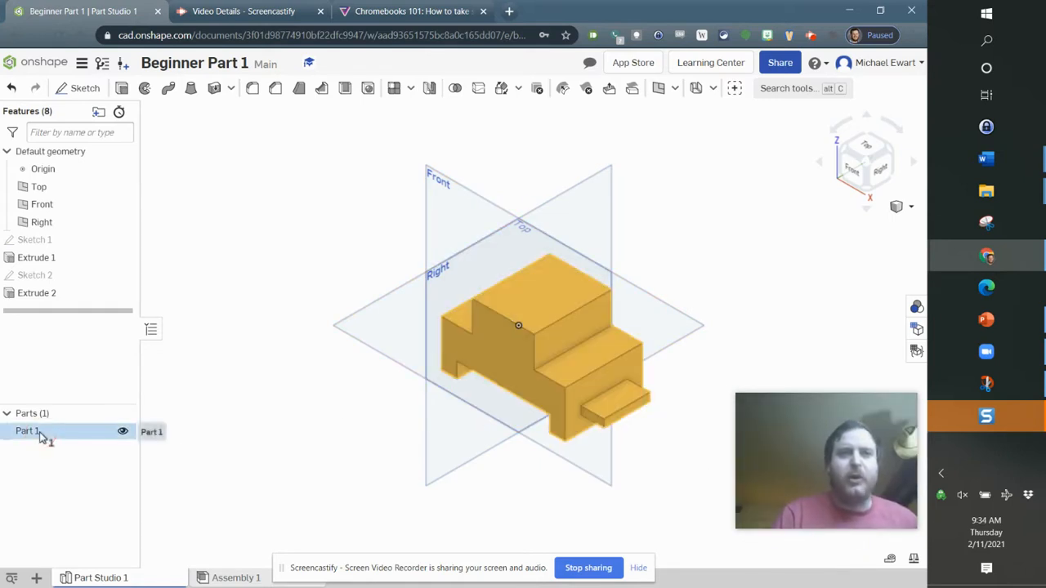
left_click(915, 560)
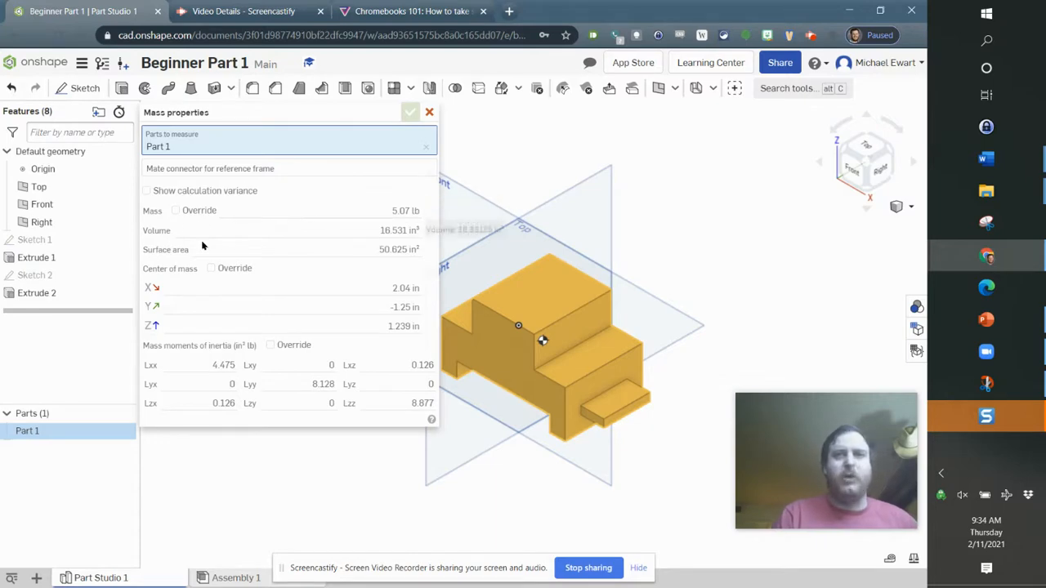
key("alt+Tab")
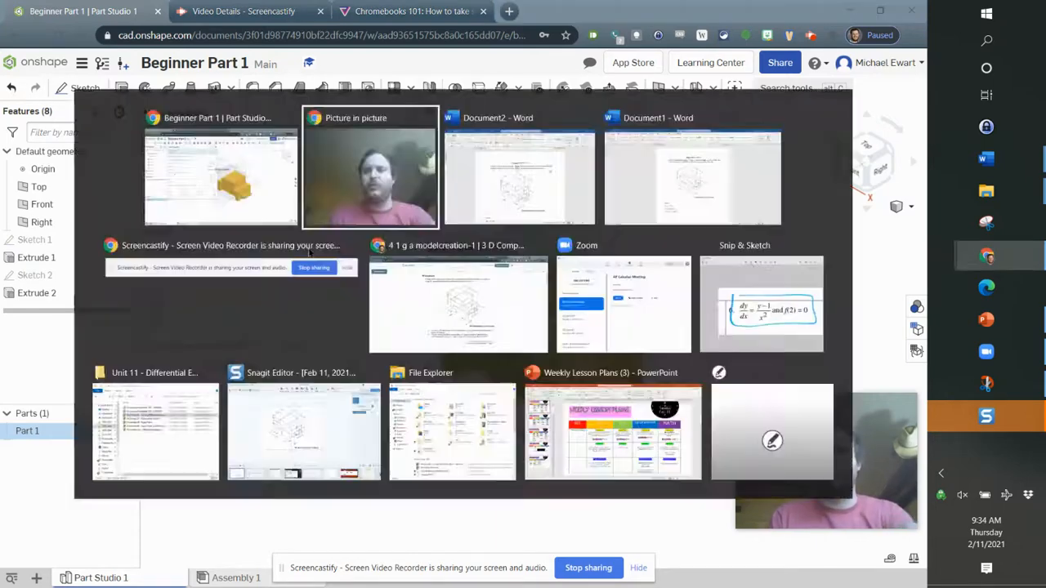
key("alt+Tab")
key("Tab")
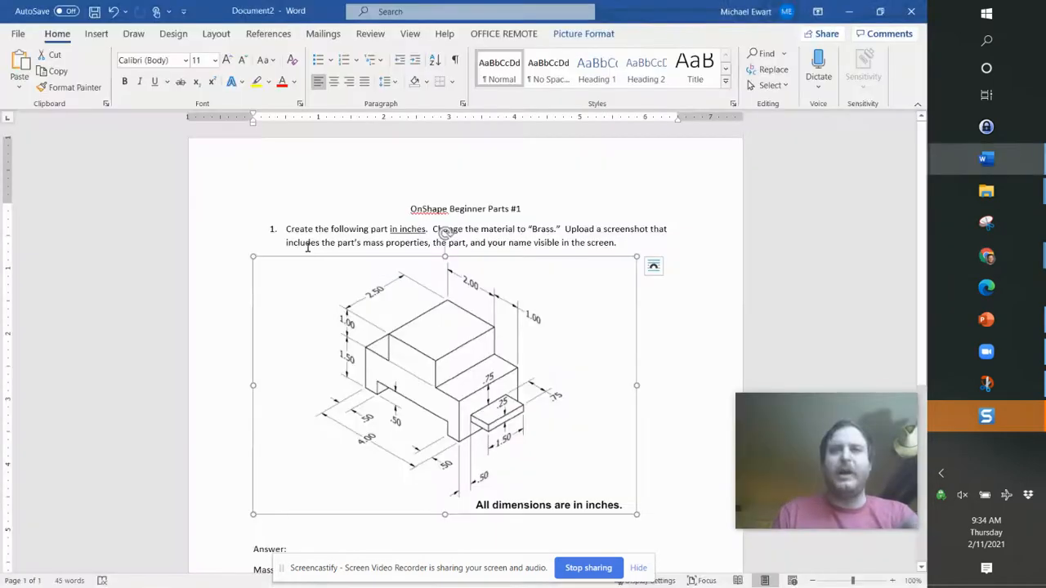
scroll(307, 249, "down", 5)
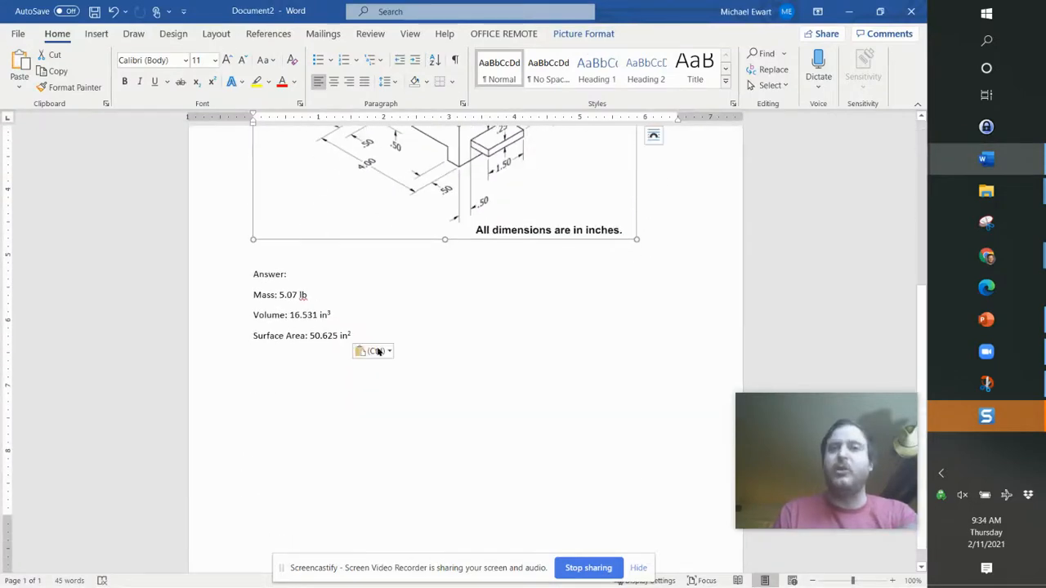
key("alt+Tab")
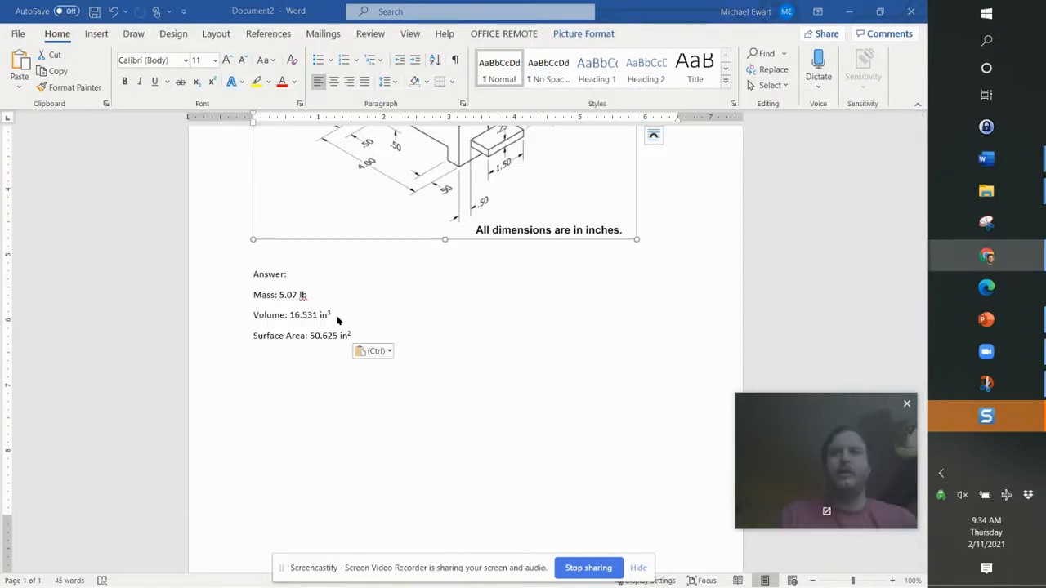
key("alt+Tab")
key("Tab")
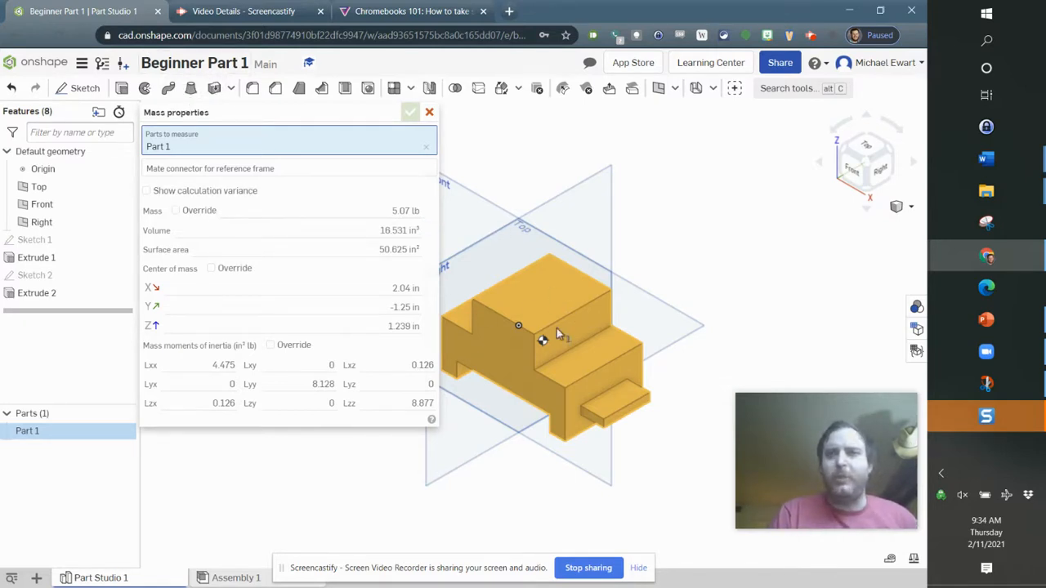
Close the mass properties readout and display it again for Part 1 beside the model
left_click_drag(292, 117, 289, 145)
left_click(428, 139)
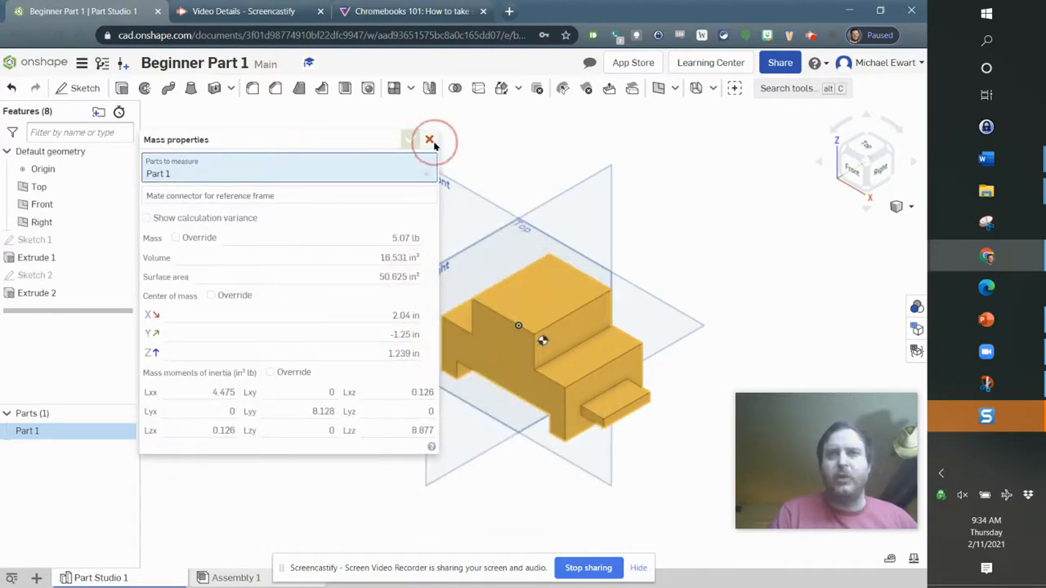
right_click(872, 182)
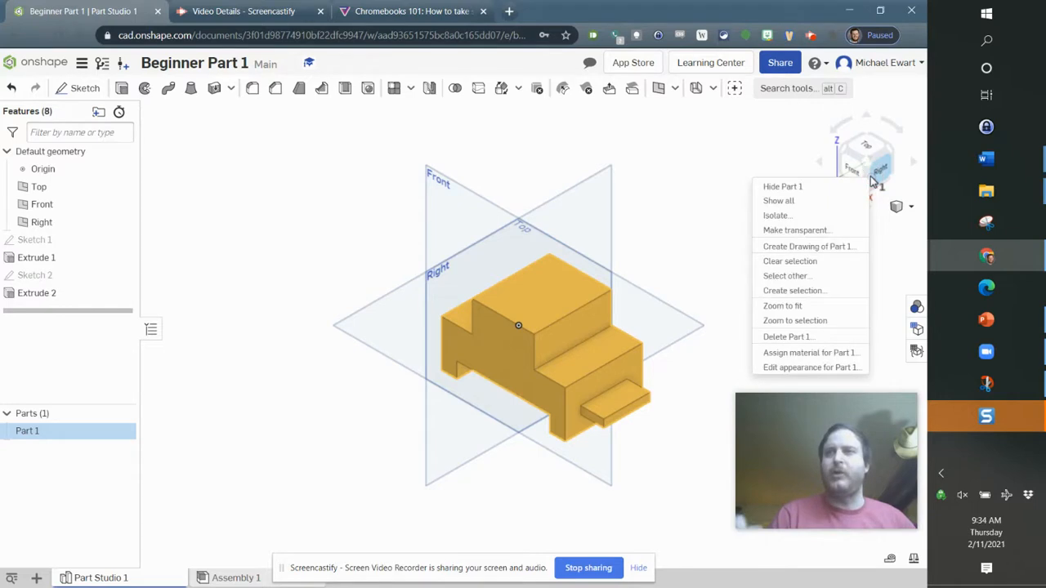
left_click(811, 323)
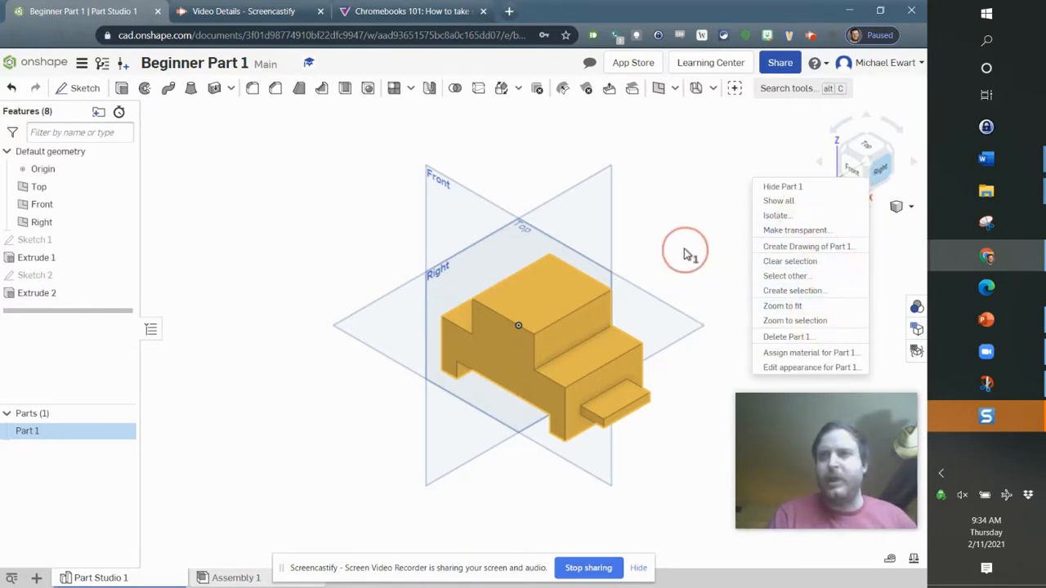
left_click(680, 219)
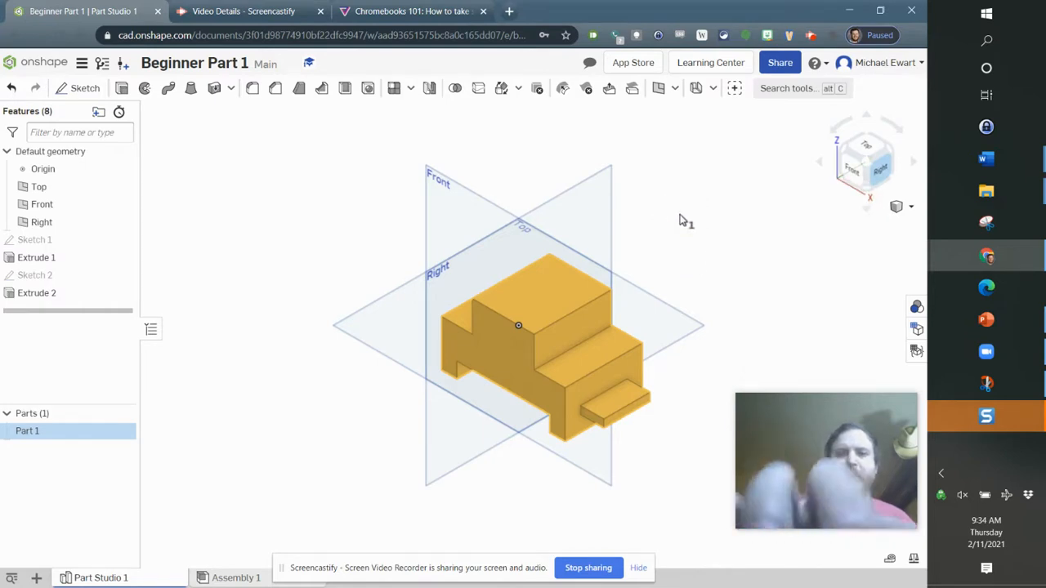
right_click(823, 223)
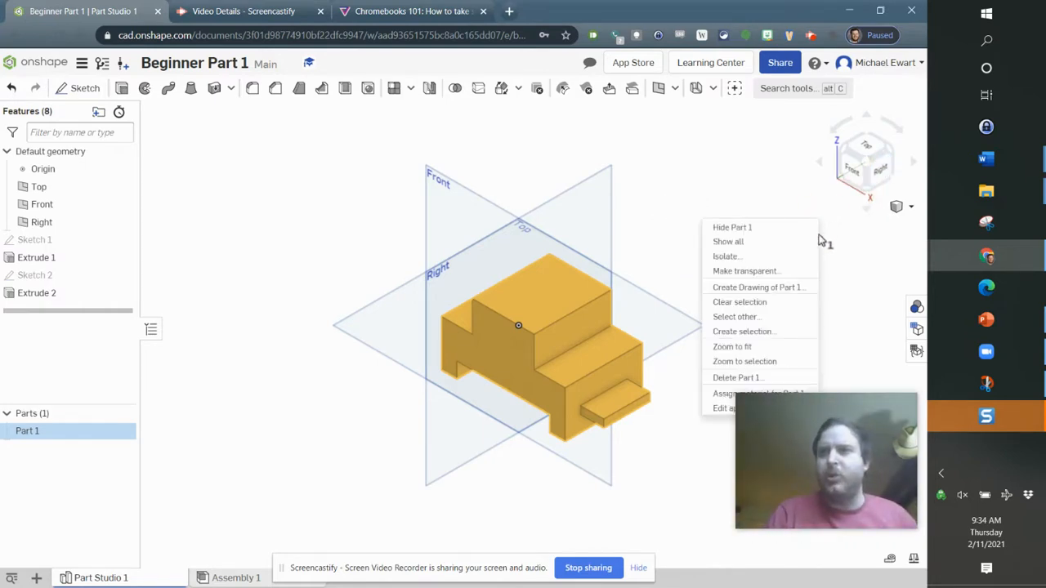
left_click(746, 168)
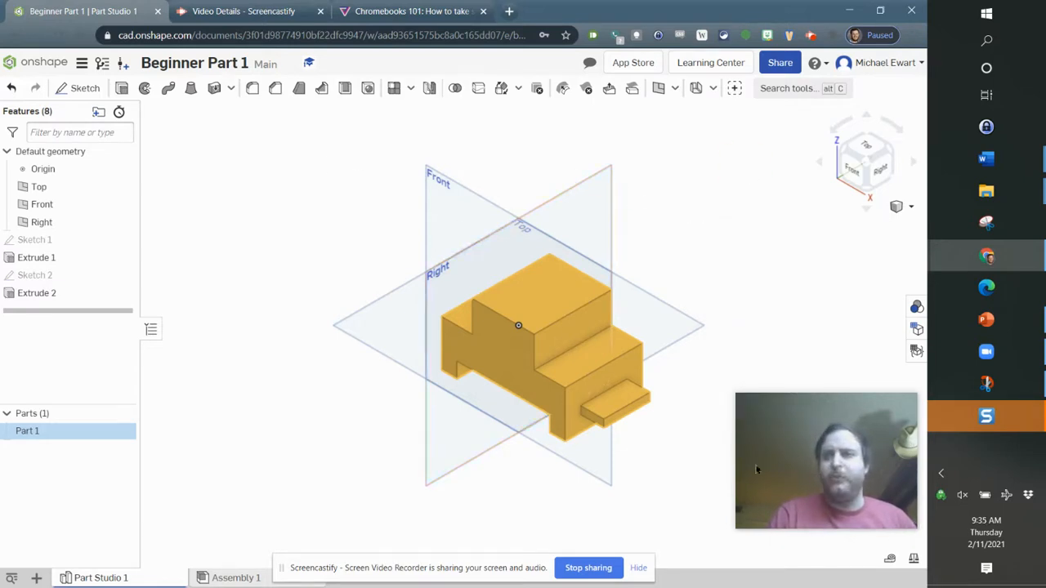
left_click(914, 560)
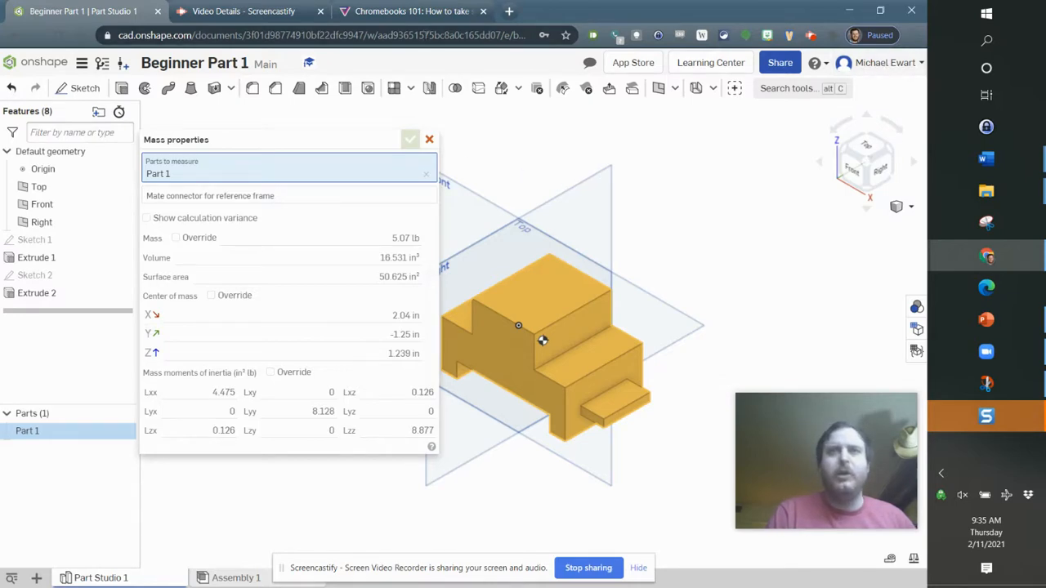
Consult The Verge's Chromebook article on capturing full or partial screenshots and finding them in the Downloads folder
left_click(402, 8)
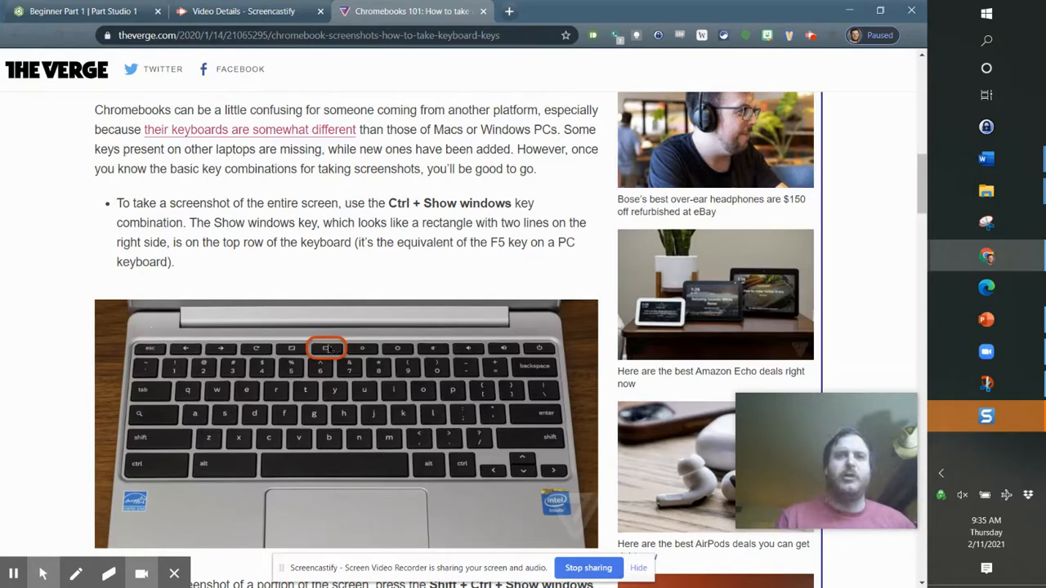
scroll(330, 349, "down", 7)
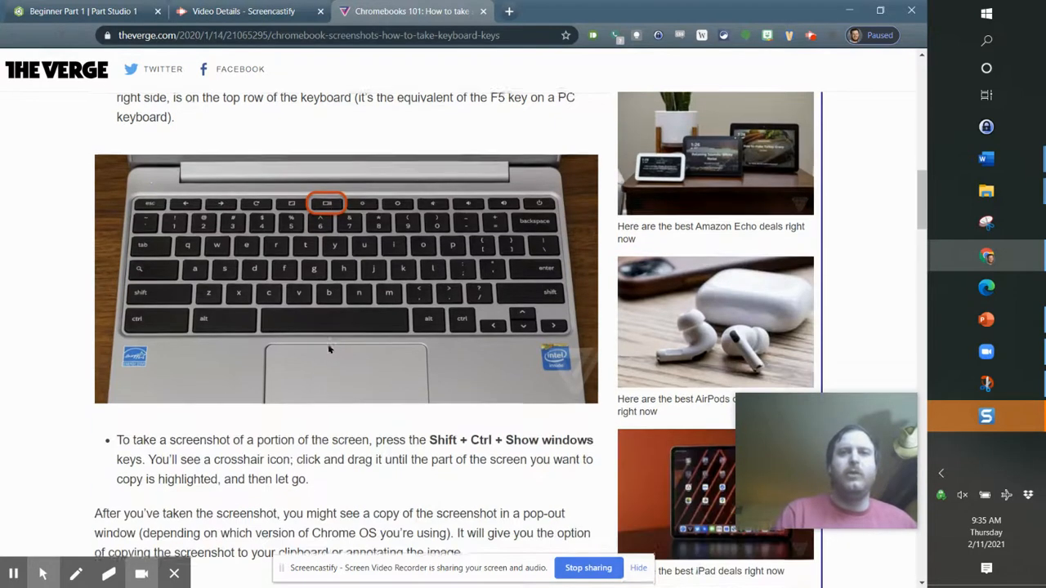
scroll(329, 349, "up", 3)
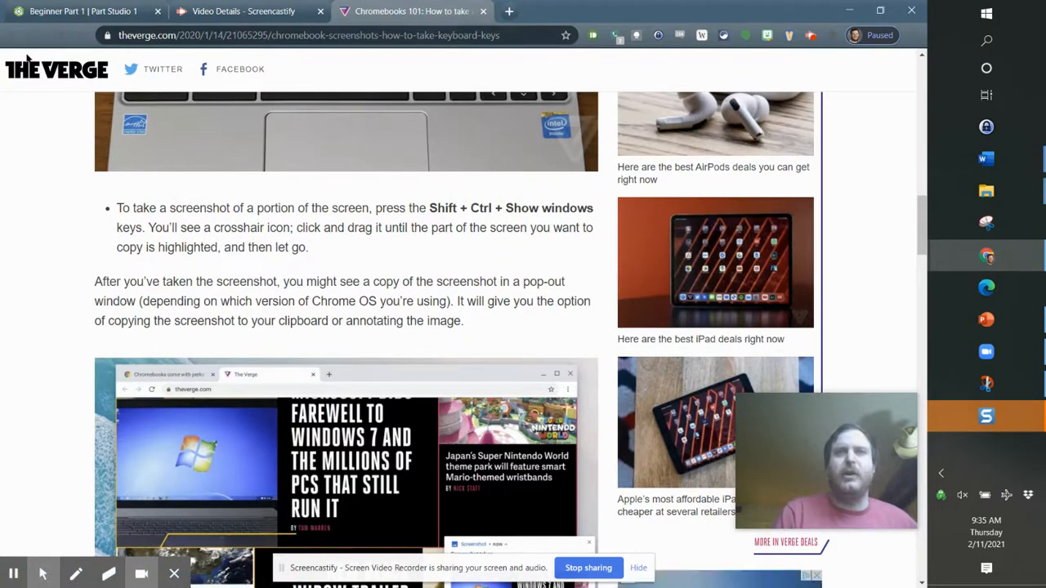
mouse_move(866, 485)
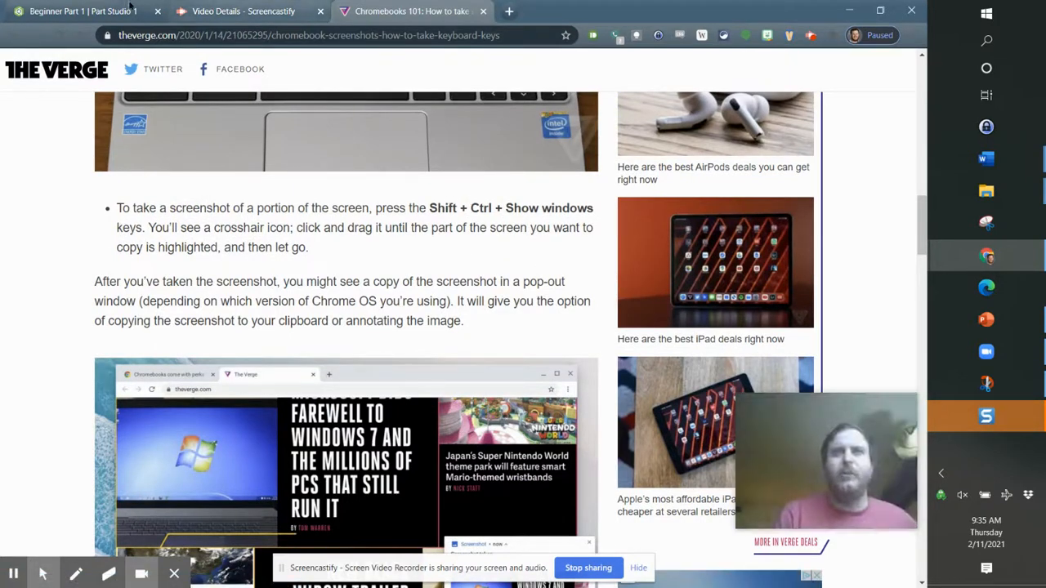
left_click(82, 11)
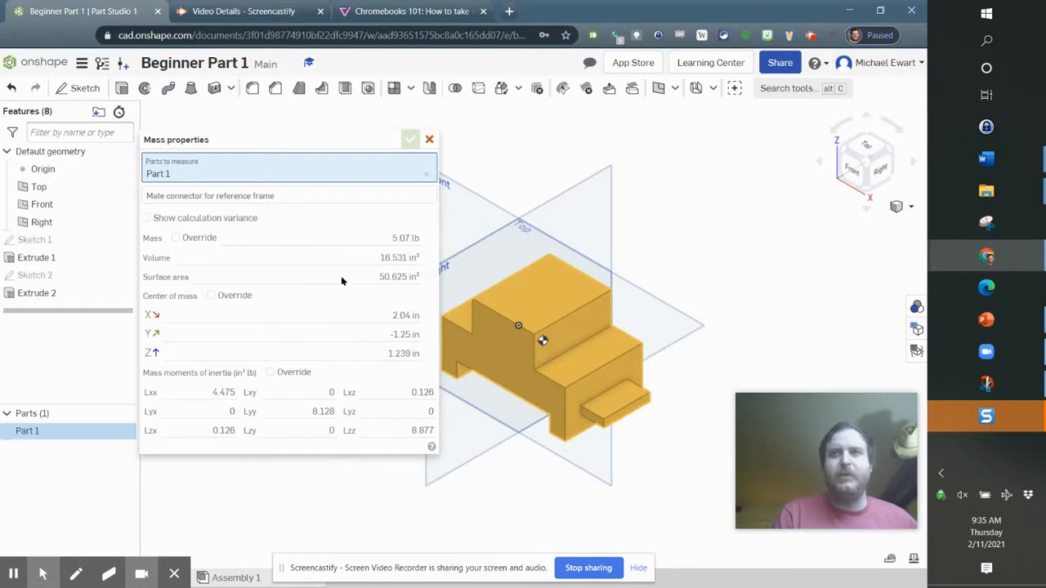
left_click(435, 10)
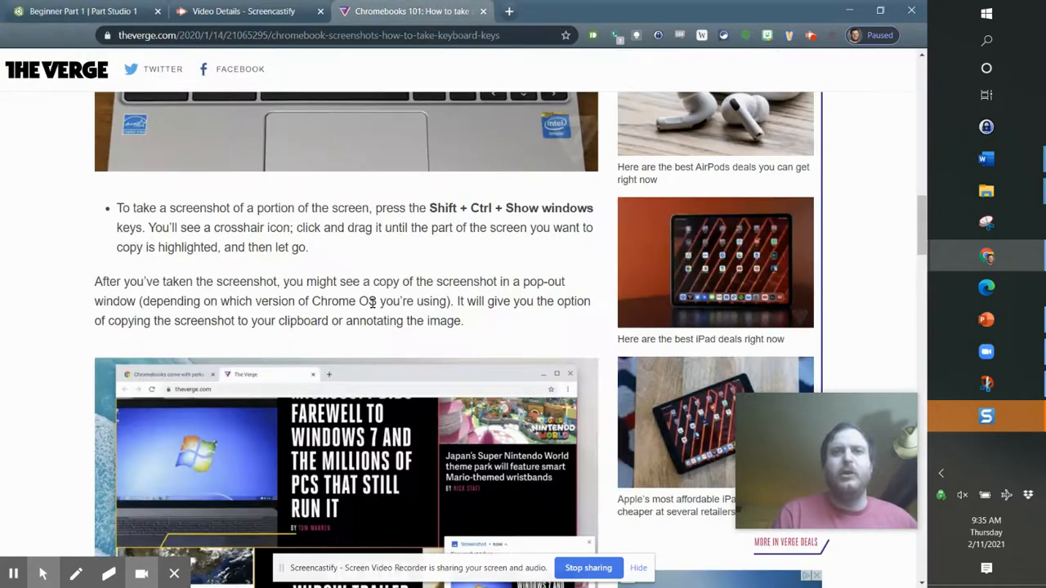
scroll(373, 302, "down", 7)
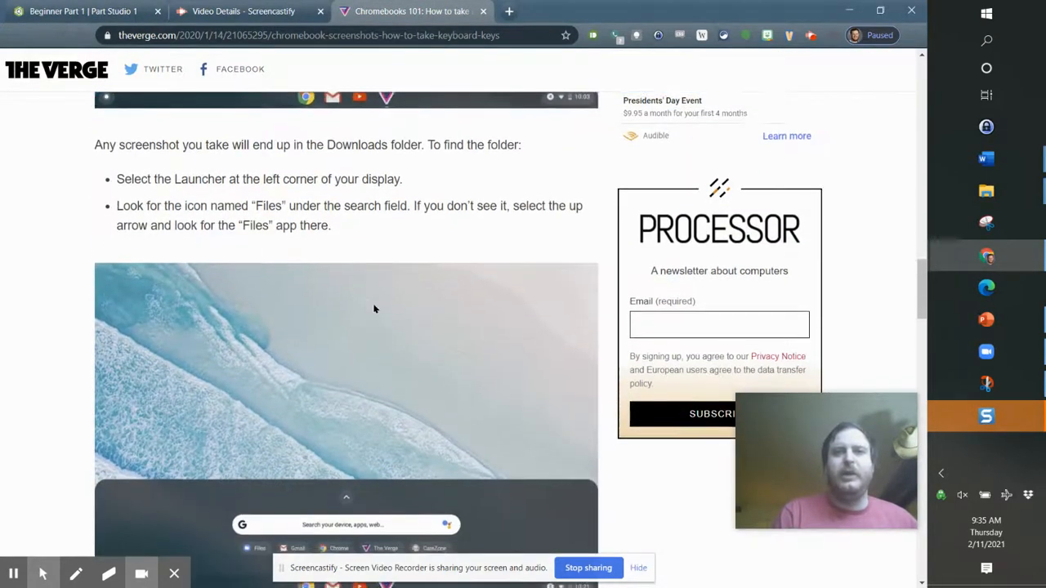
Read the article's instructions for opening the Files app and locating screenshots in the Downloads folder
scroll(373, 306, "down", 1)
scroll(373, 305, "up", 1)
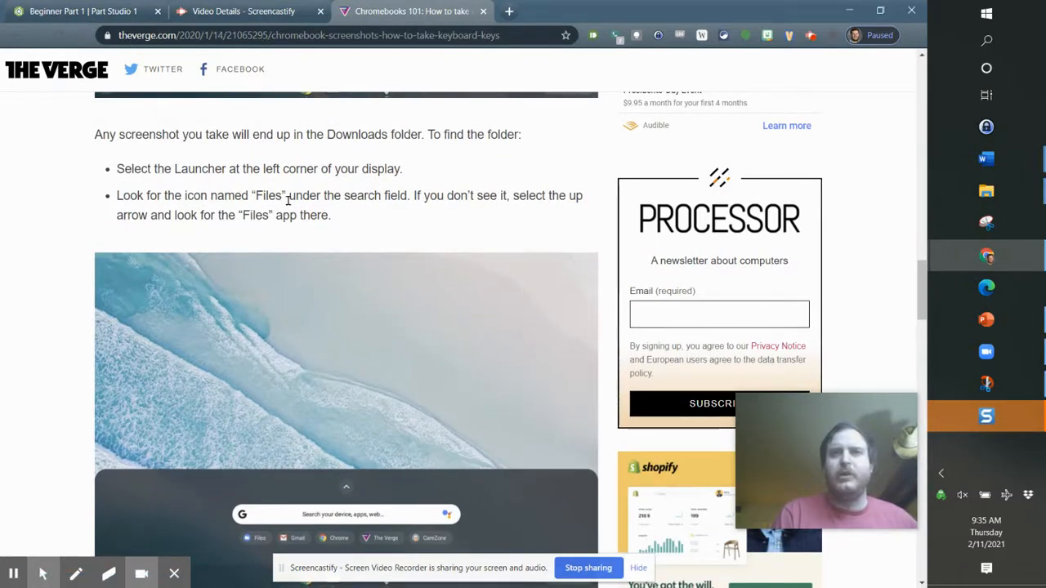
scroll(289, 203, "down", 3)
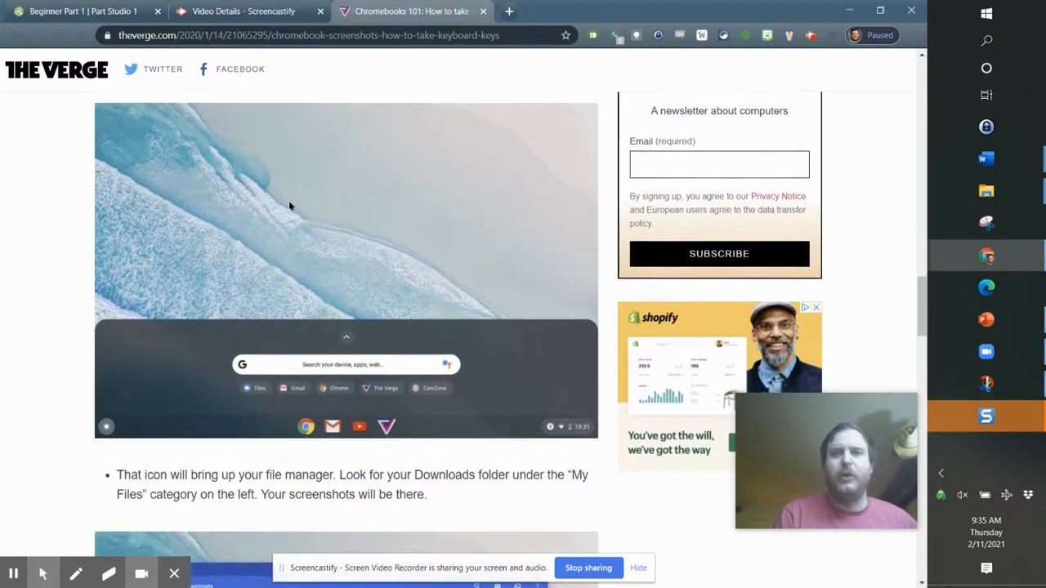
scroll(289, 202, "up", 1)
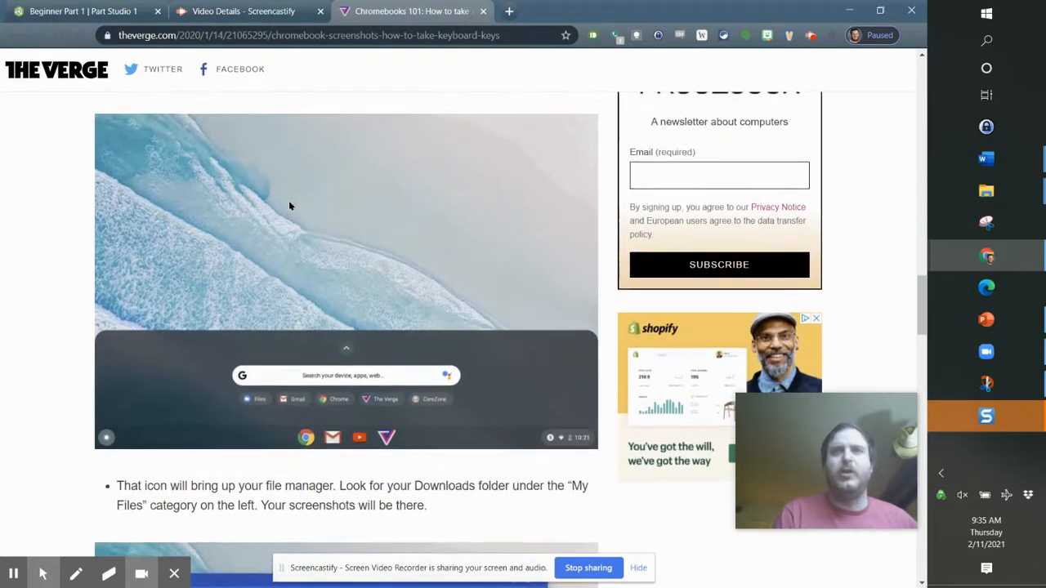
Switch to Onshape to view Part 1's mass properties, and review the screenshot instructions and part drawing in the Word worksheet
left_click(120, 8)
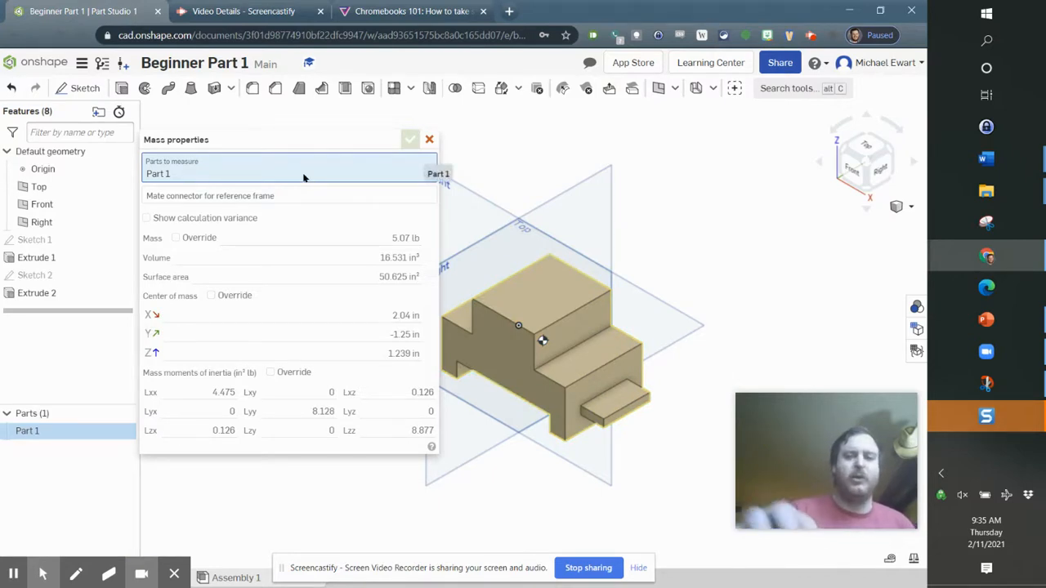
key("alt+Tab")
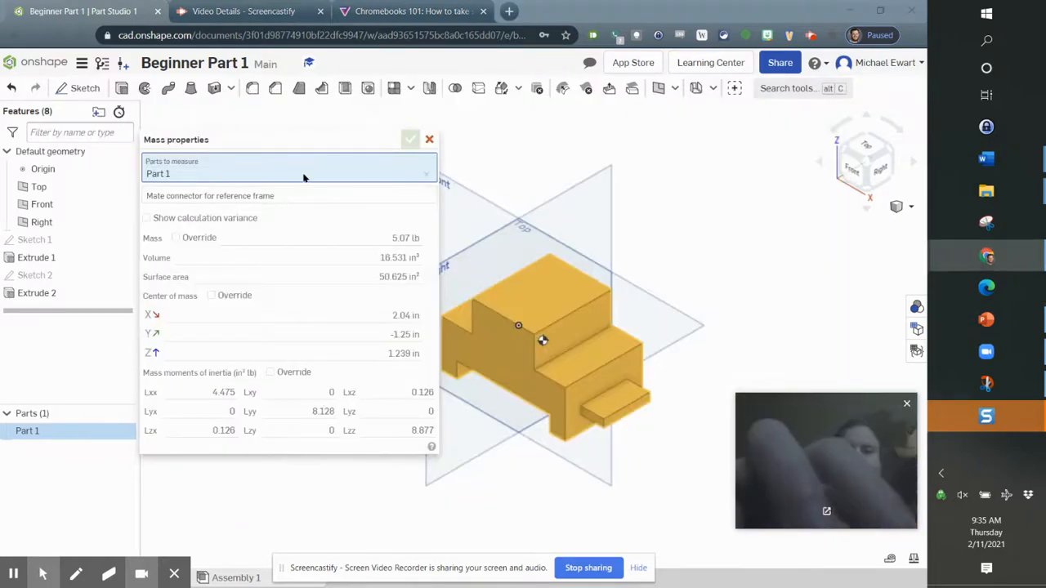
key("alt+Tab")
key("alt+Tab")
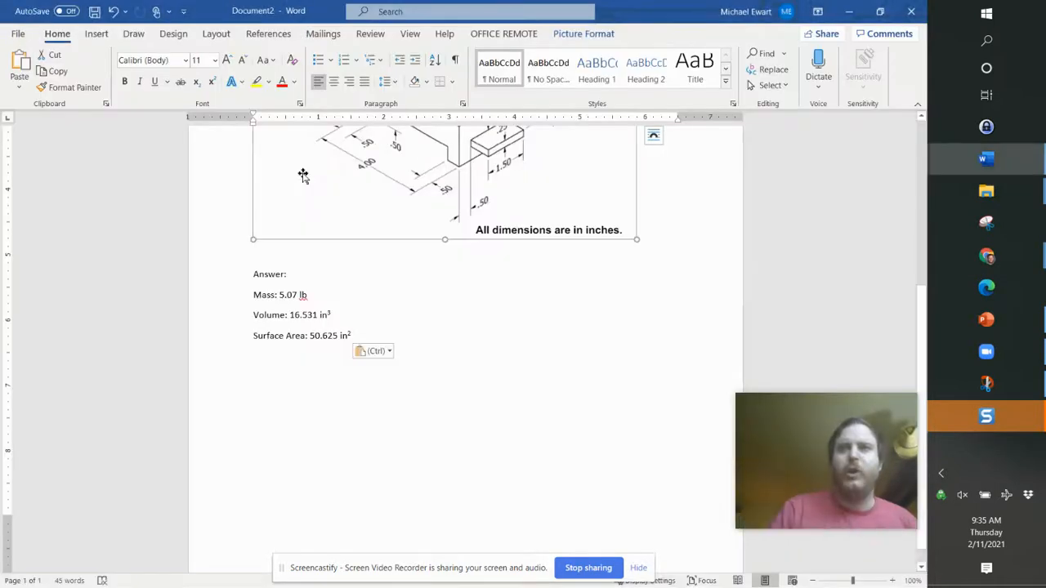
scroll(380, 187, "up", 5)
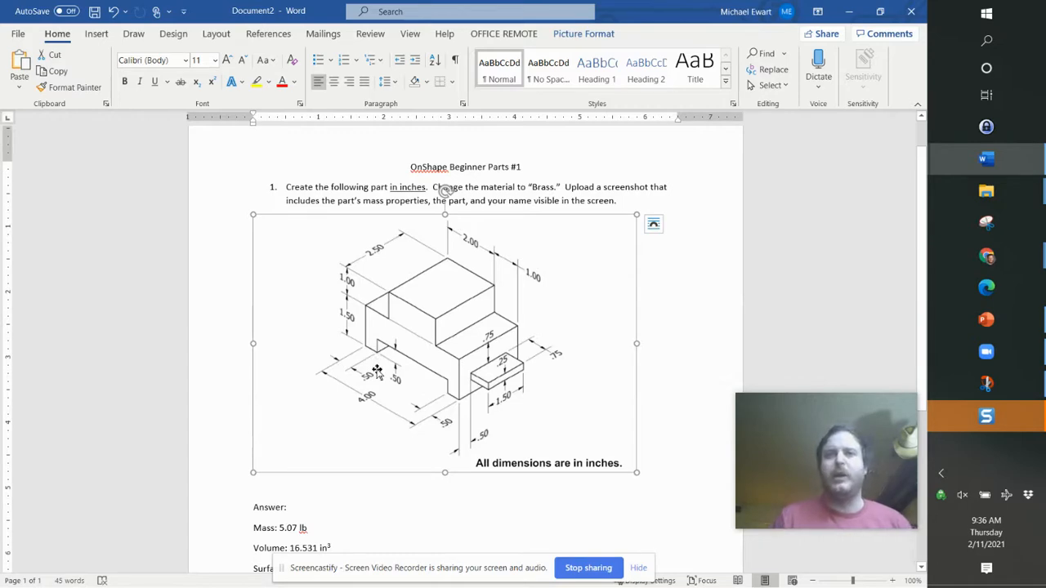
Return to Onshape, close the mass properties readout and create a second Part Studio in the document
key("alt+Tab")
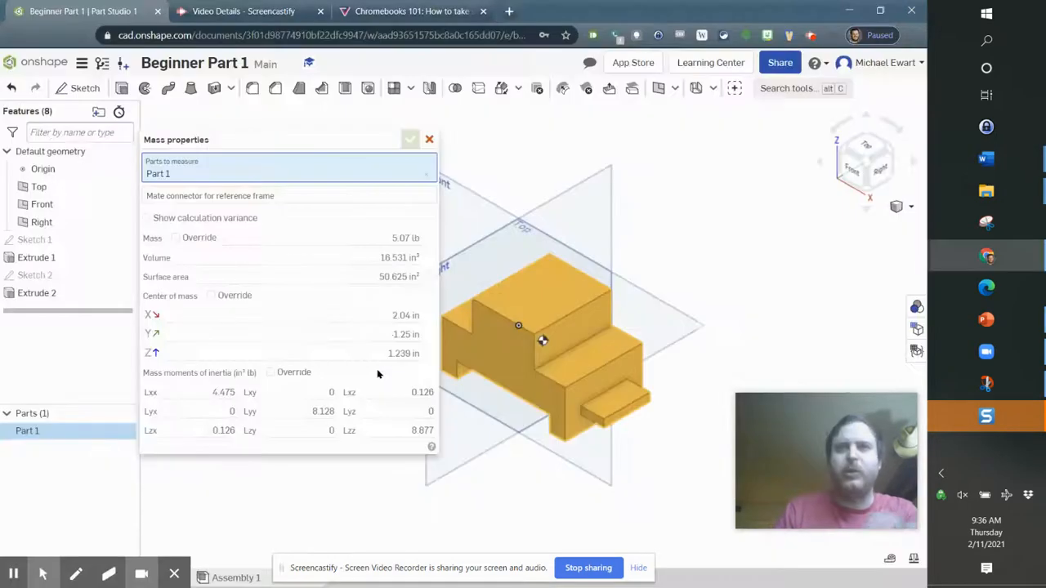
left_click(429, 140)
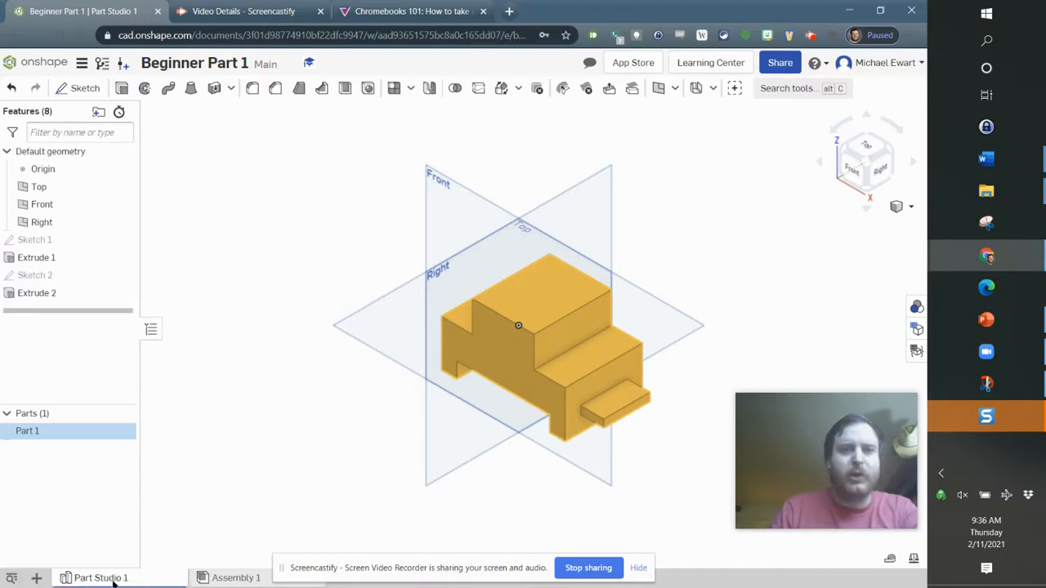
left_click(36, 578)
left_click(96, 483)
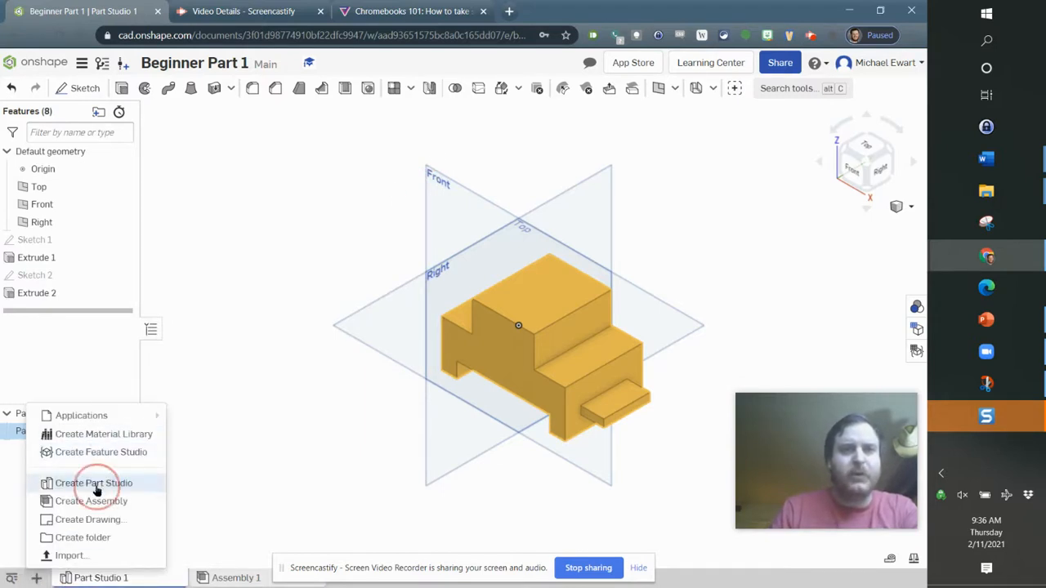
Sketch a 4 by 2.5 in rectangle on the Front plane, starting at the origin, and accept the sketch
left_click(80, 87)
left_click(448, 215)
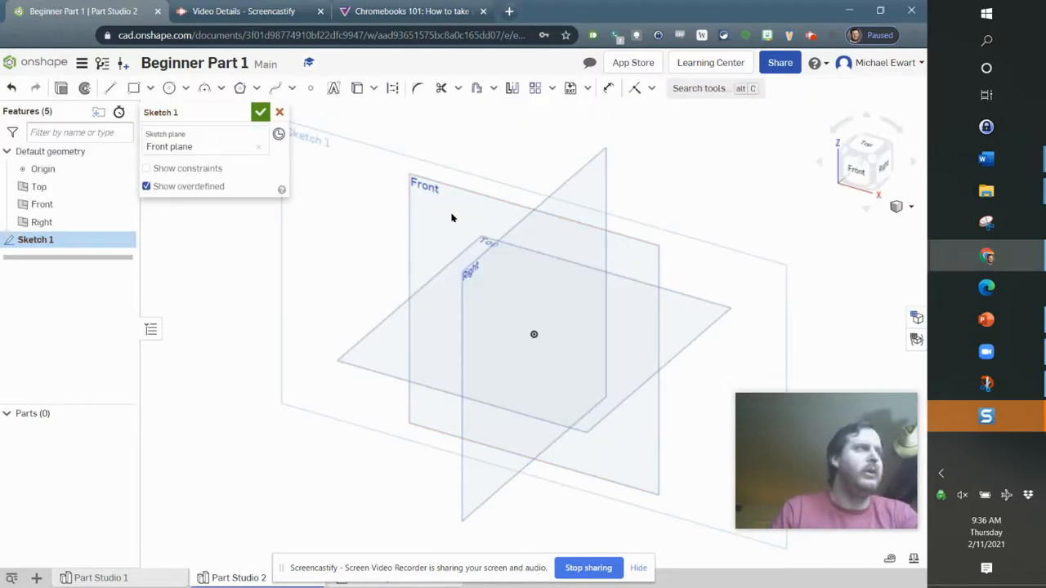
right_click(385, 192)
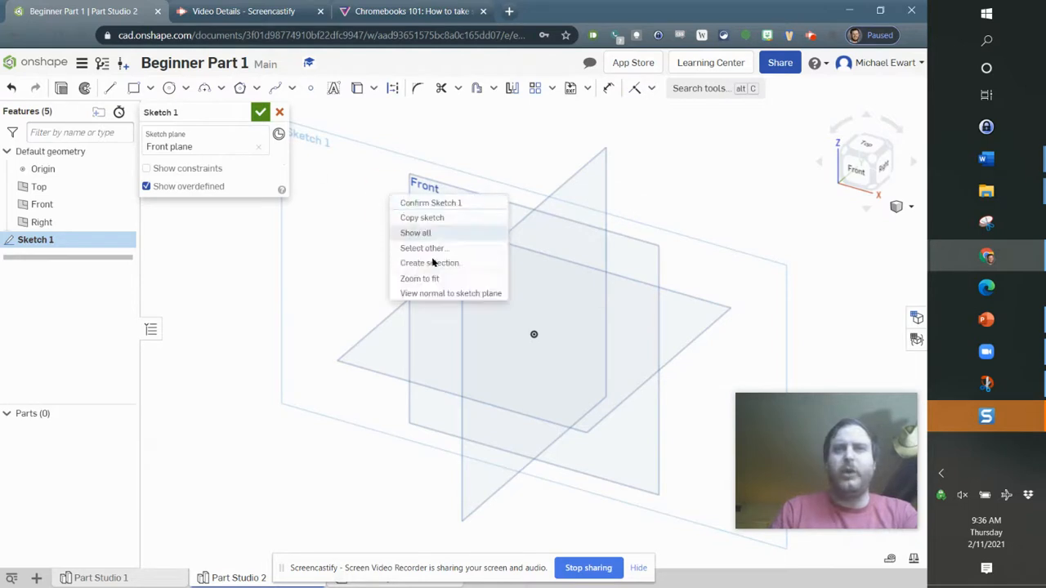
left_click(435, 299)
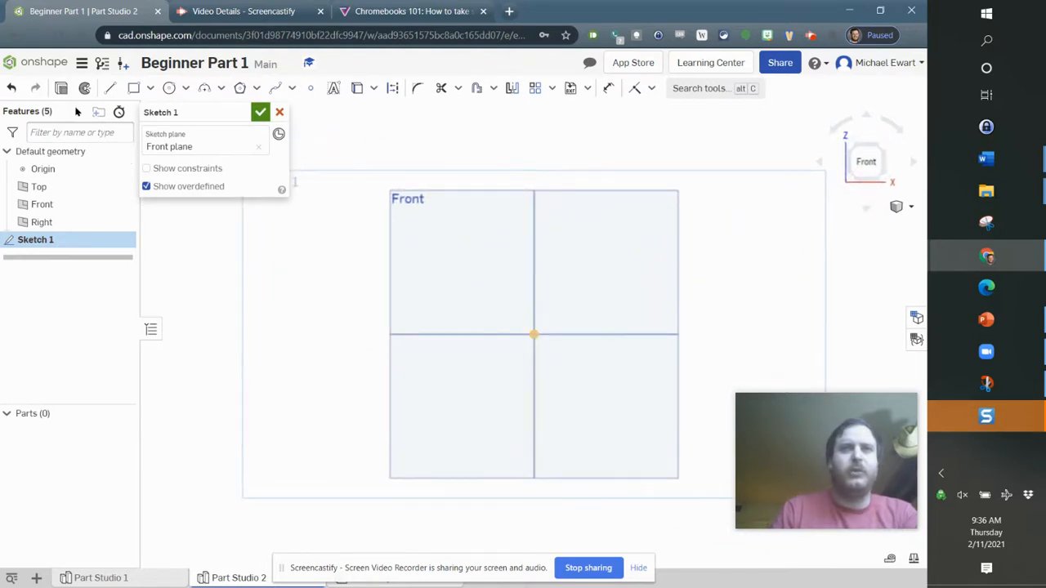
left_click(134, 87)
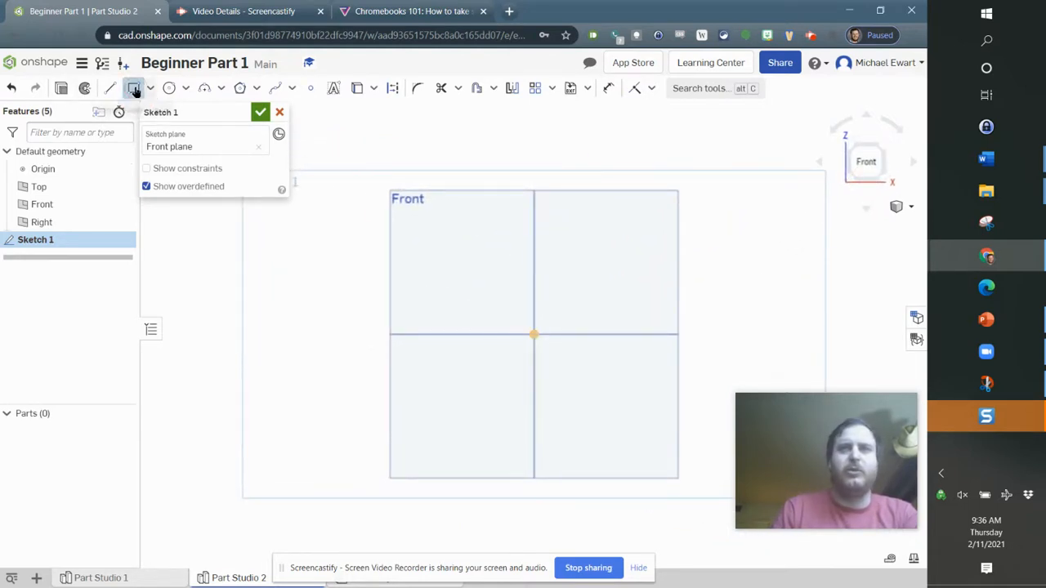
left_click(533, 335)
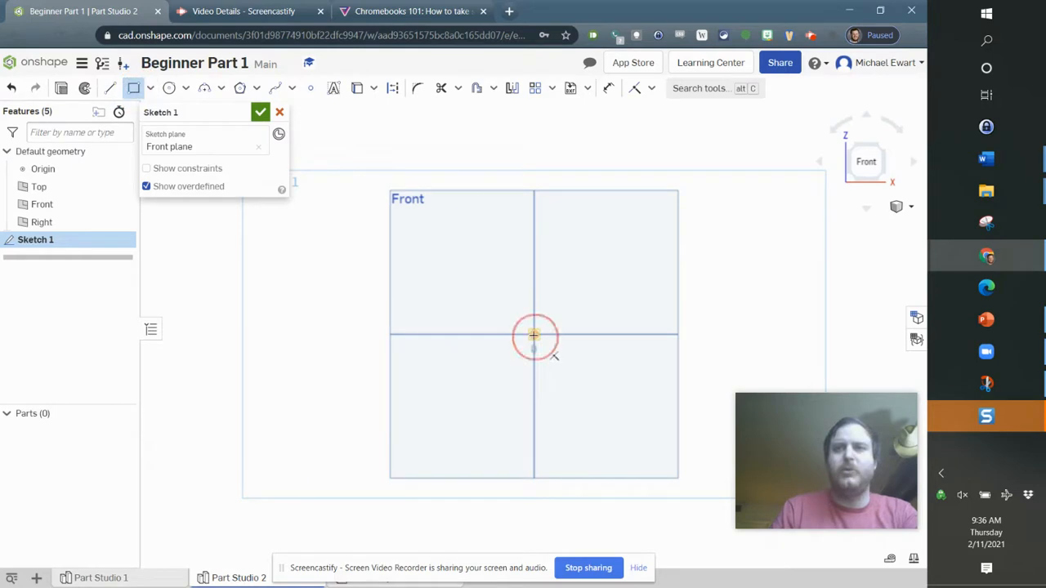
left_click(697, 220)
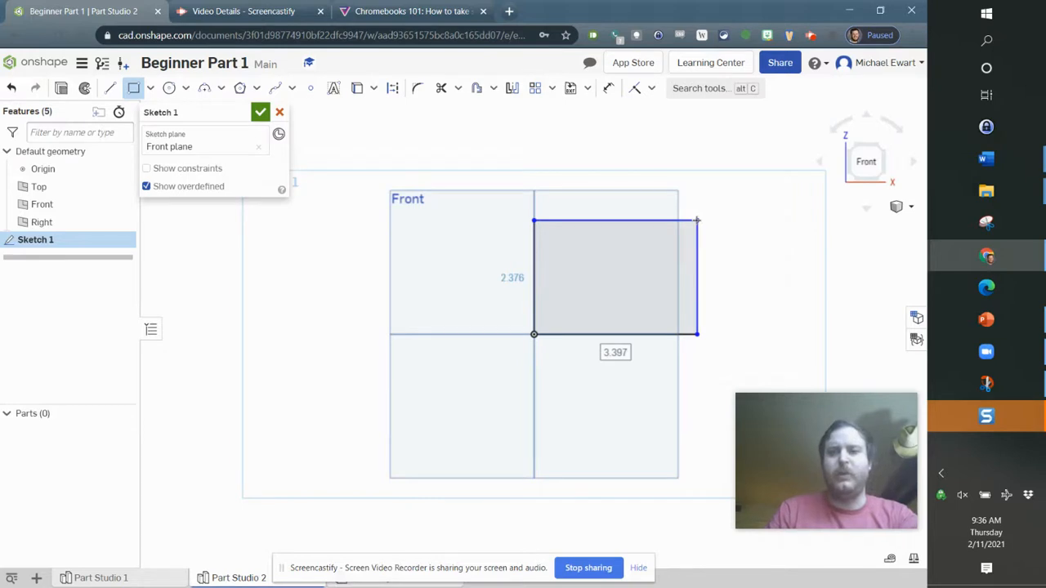
type("4")
key("Tab")
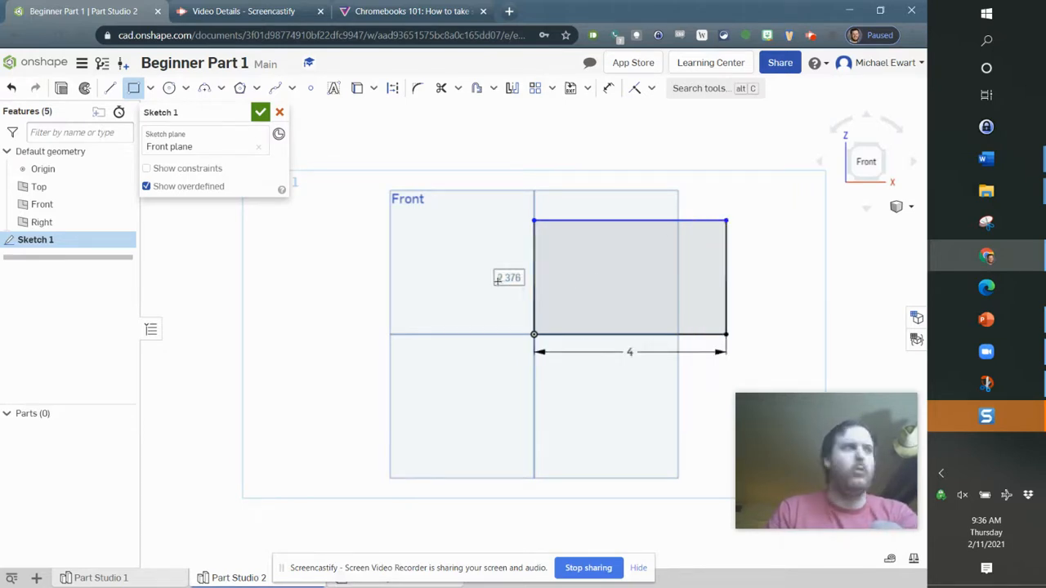
type("2.5")
key("Return")
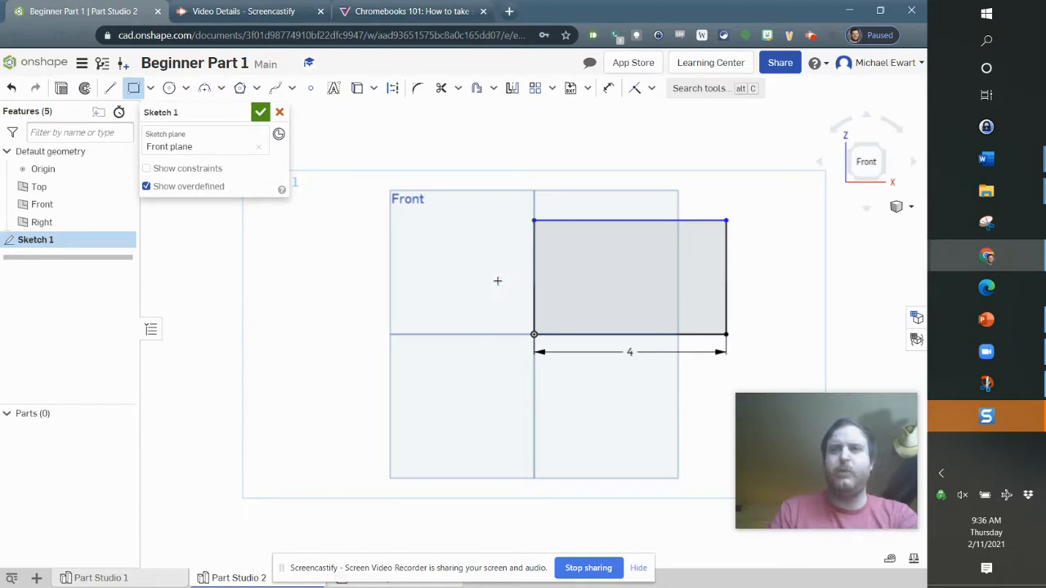
left_click(259, 112)
Extrude the rectangle as a new solid with a blind depth of 2.5 in, working in the isometric view
right_click(855, 163)
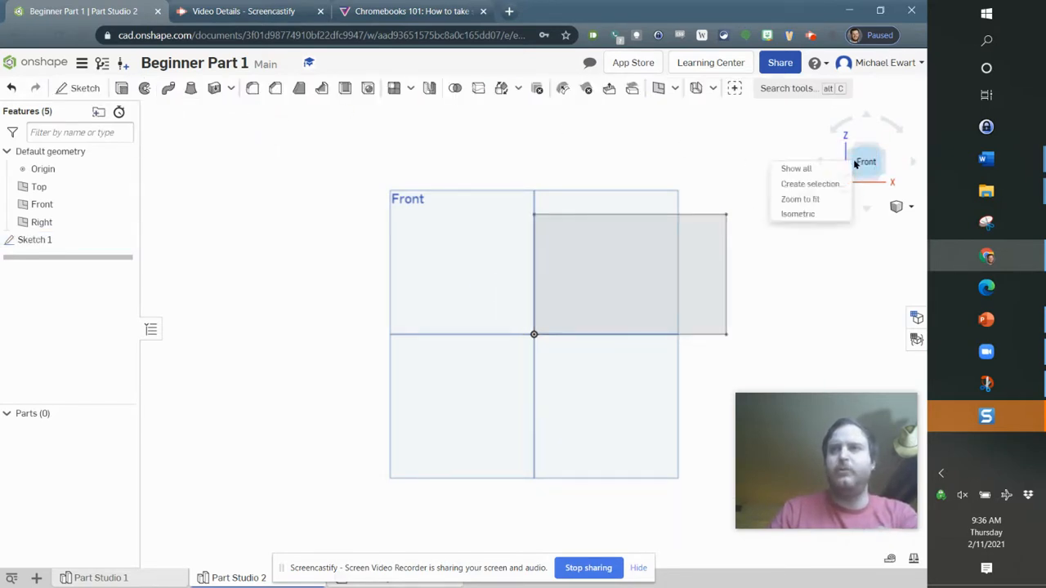
left_click(813, 215)
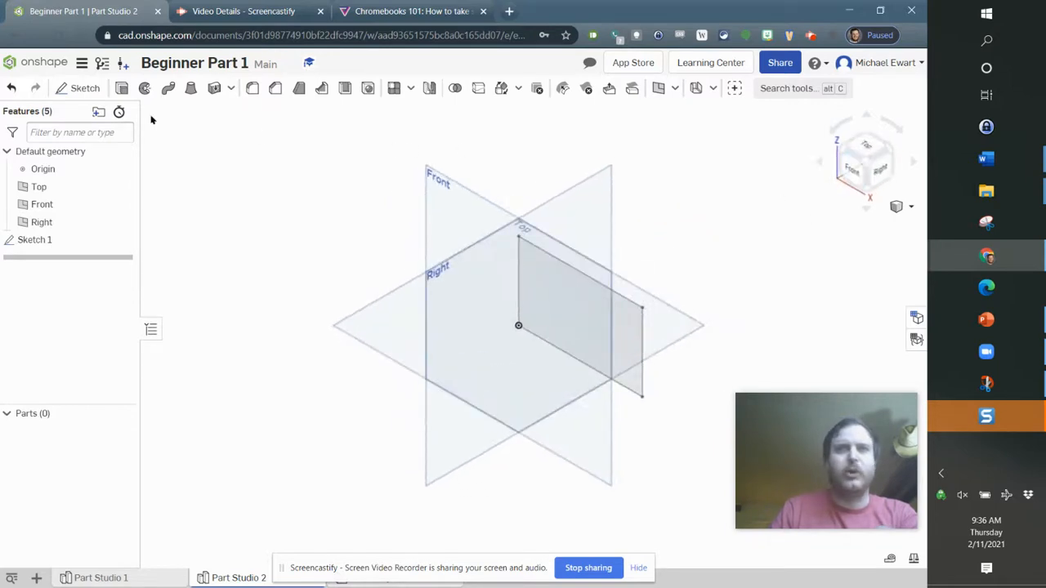
left_click(122, 89)
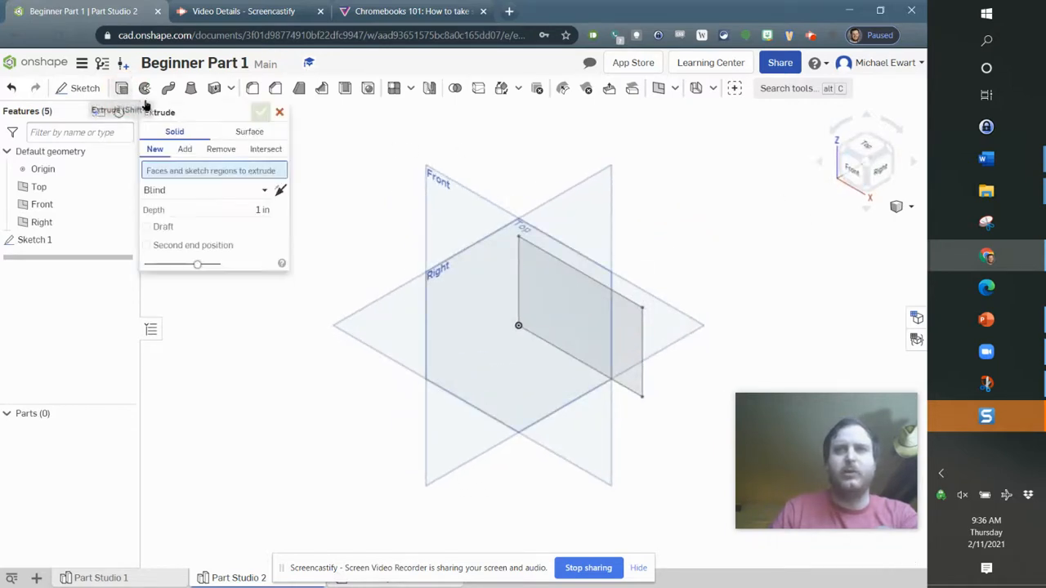
left_click(577, 321)
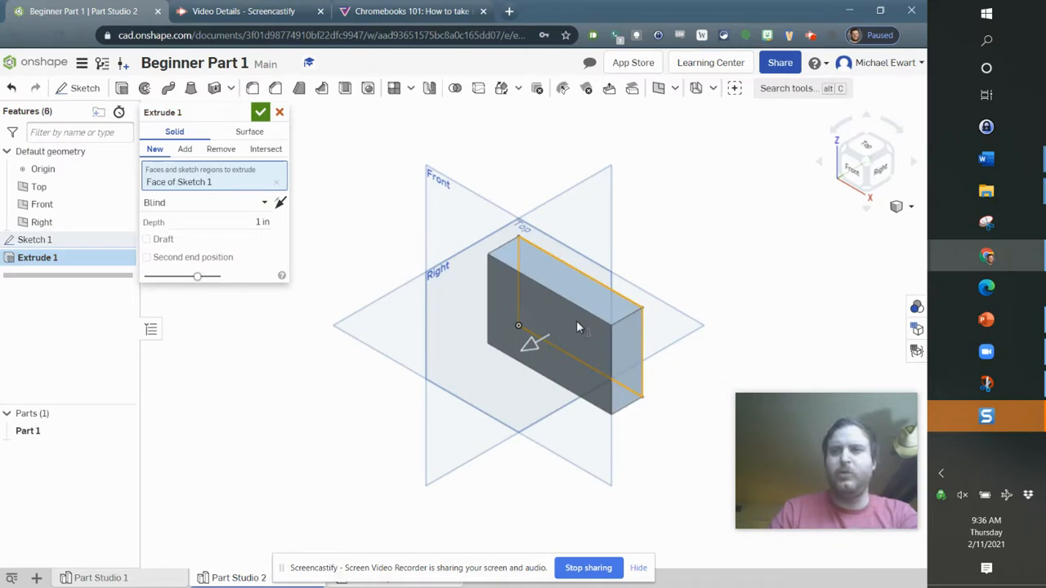
left_click(247, 222)
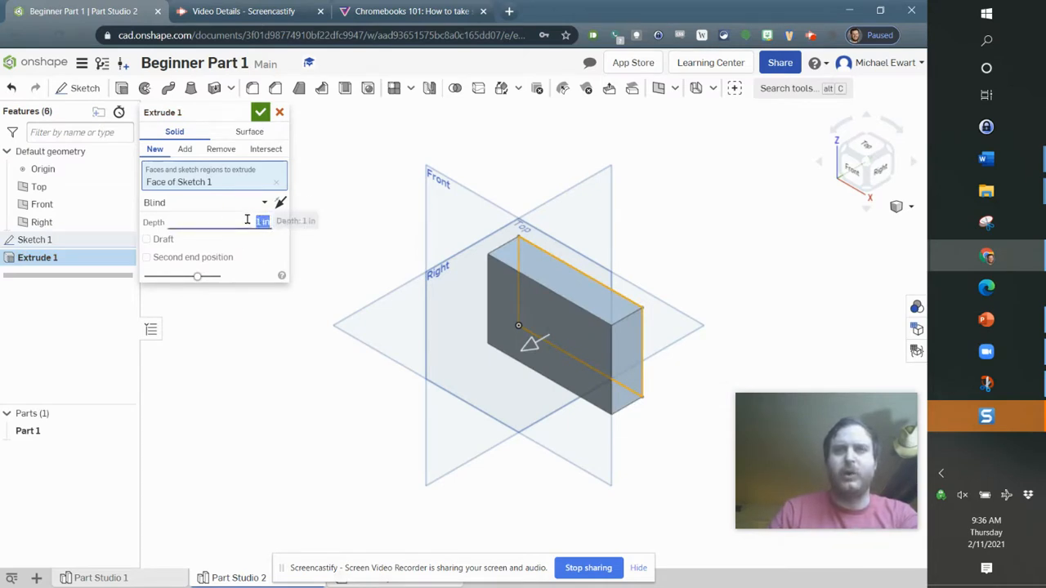
type("2.5")
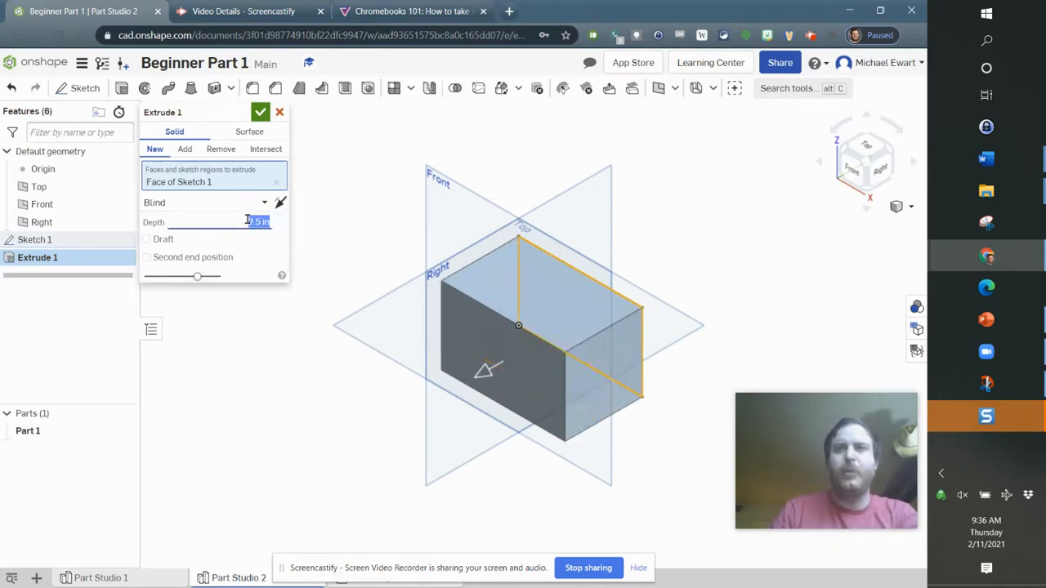
left_click(249, 111)
left_click(259, 112)
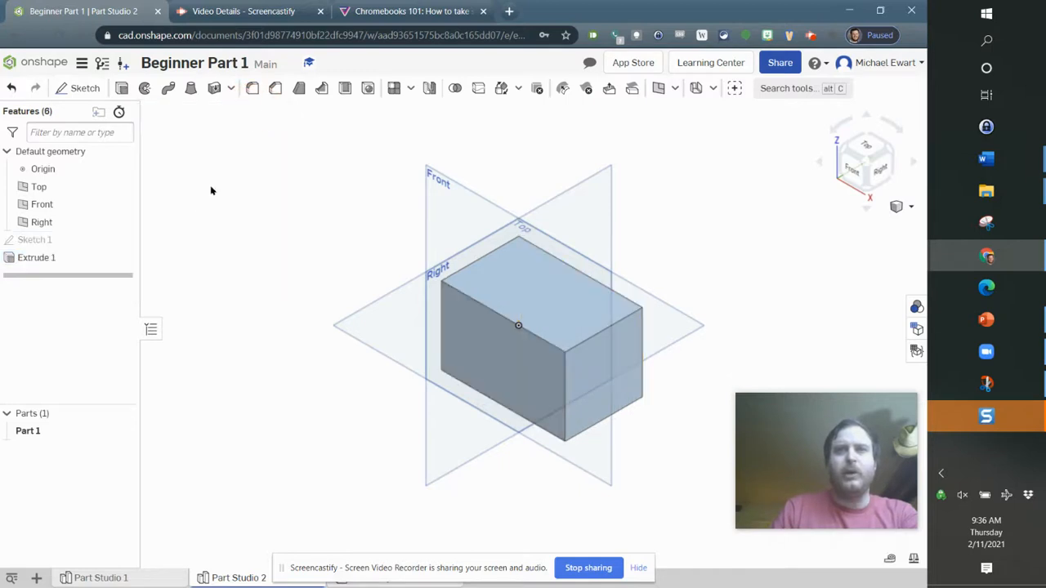
Start a sketch on the block's front face, viewed normal to its plane, and check the part dimensions in the Word worksheet
left_click(79, 88)
left_click(481, 344)
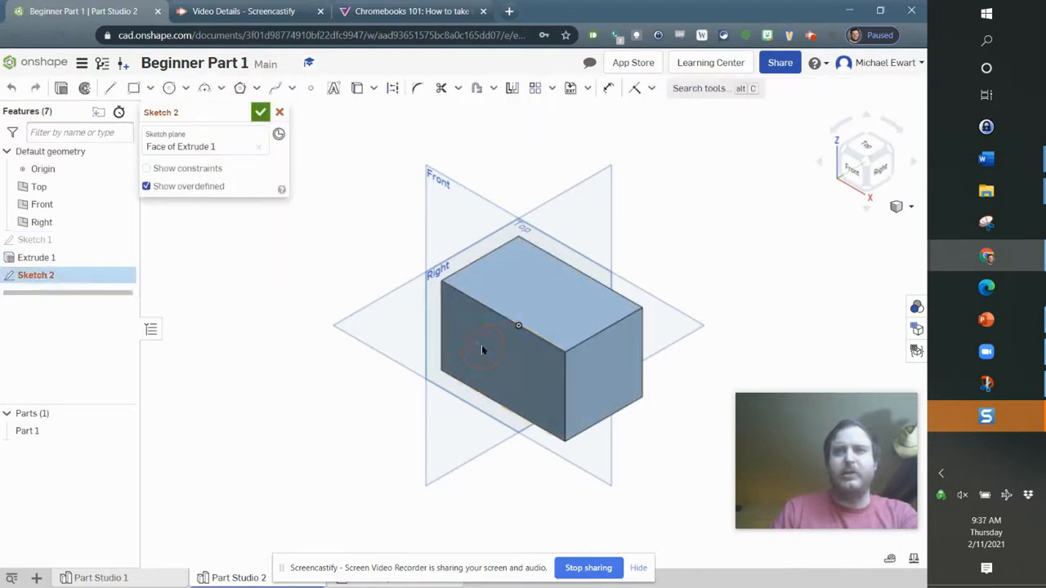
right_click(353, 237)
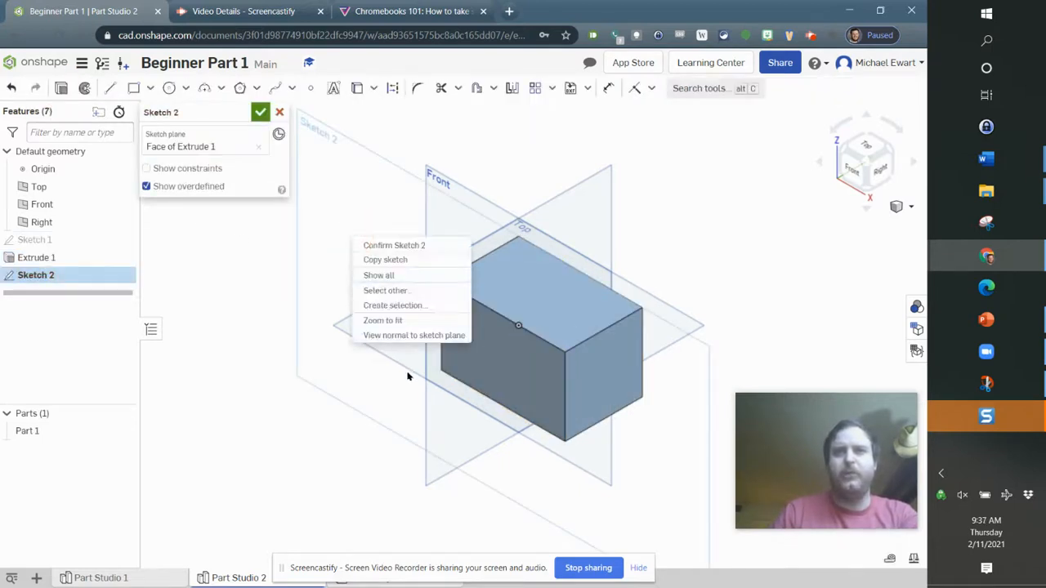
left_click(408, 335)
key("alt+Tab")
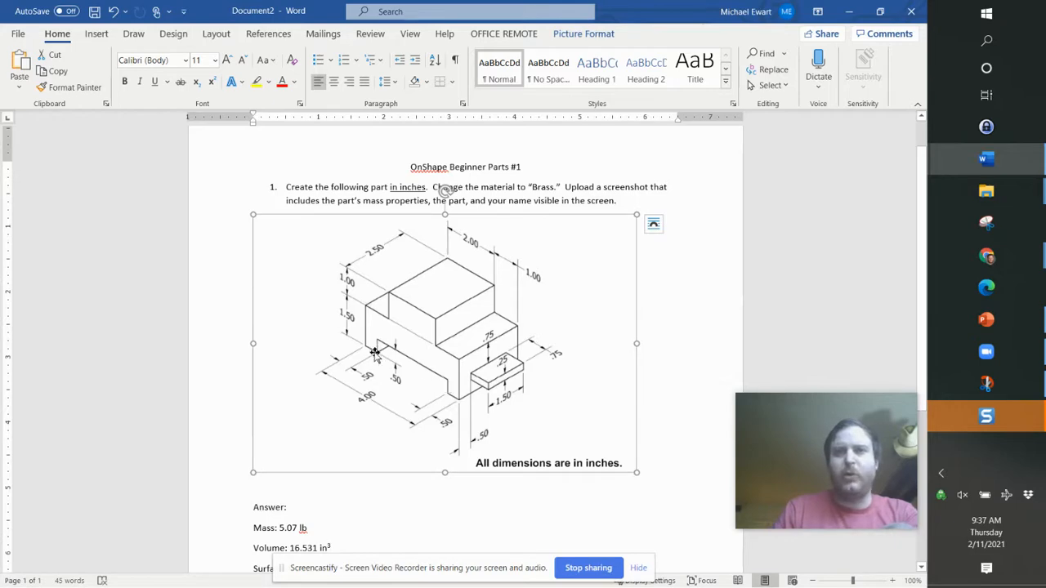
key("alt+Tab")
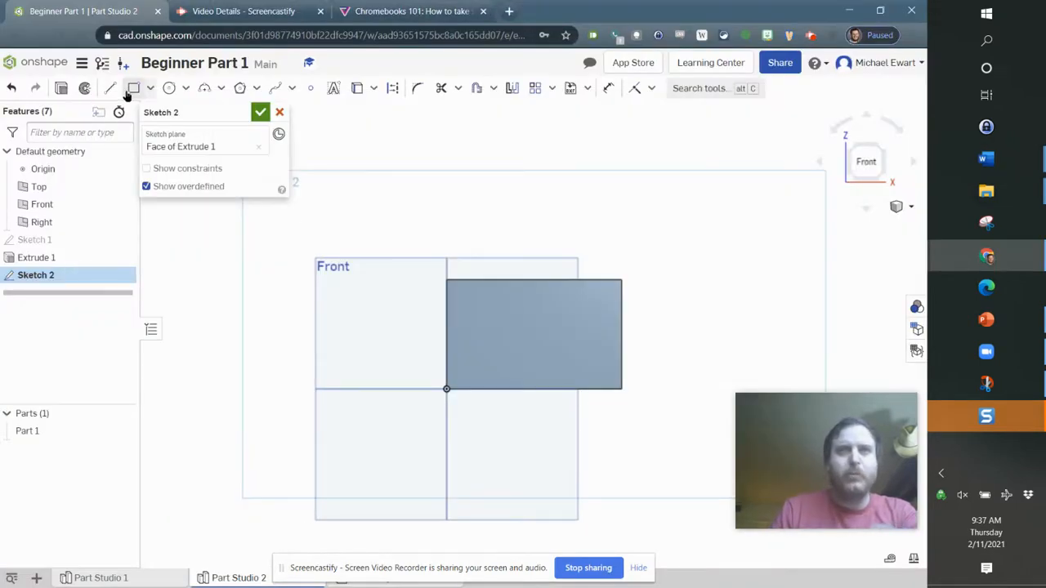
Sketch a 1 by 1 in square in the upper-left corner of the block's front face
left_click(133, 88)
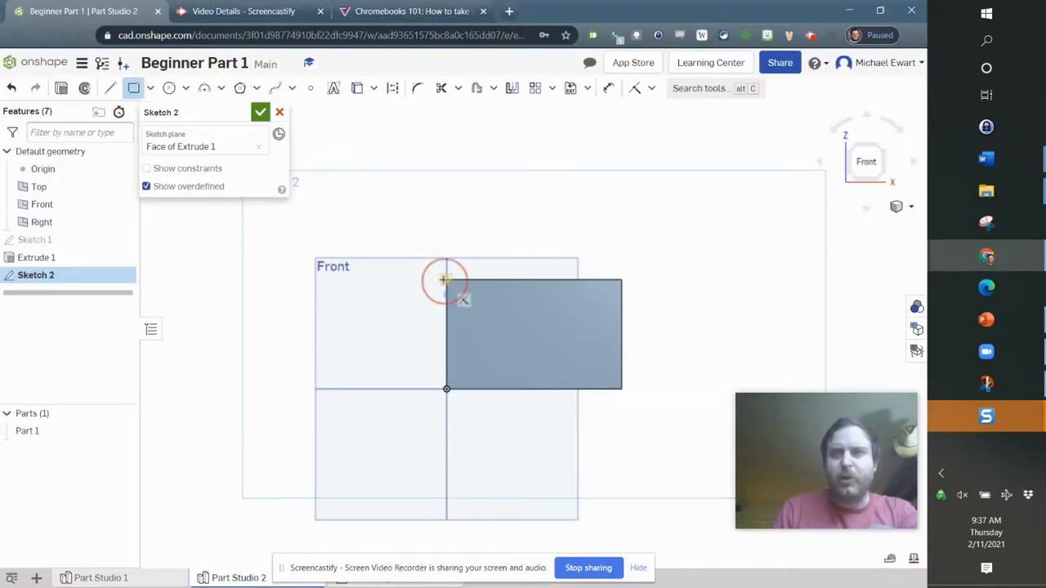
left_click(446, 279)
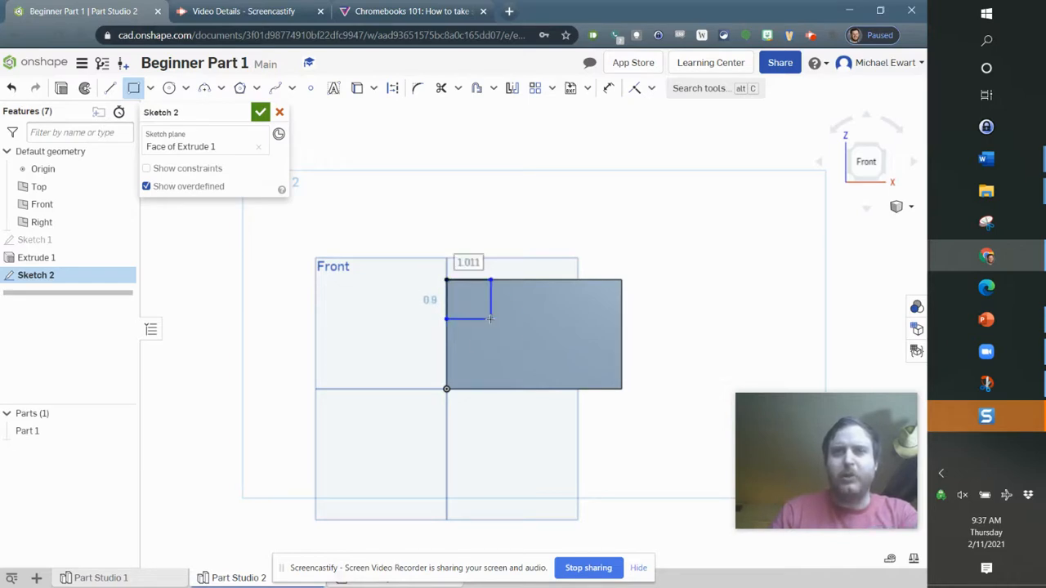
type("1")
key("Tab")
type("1")
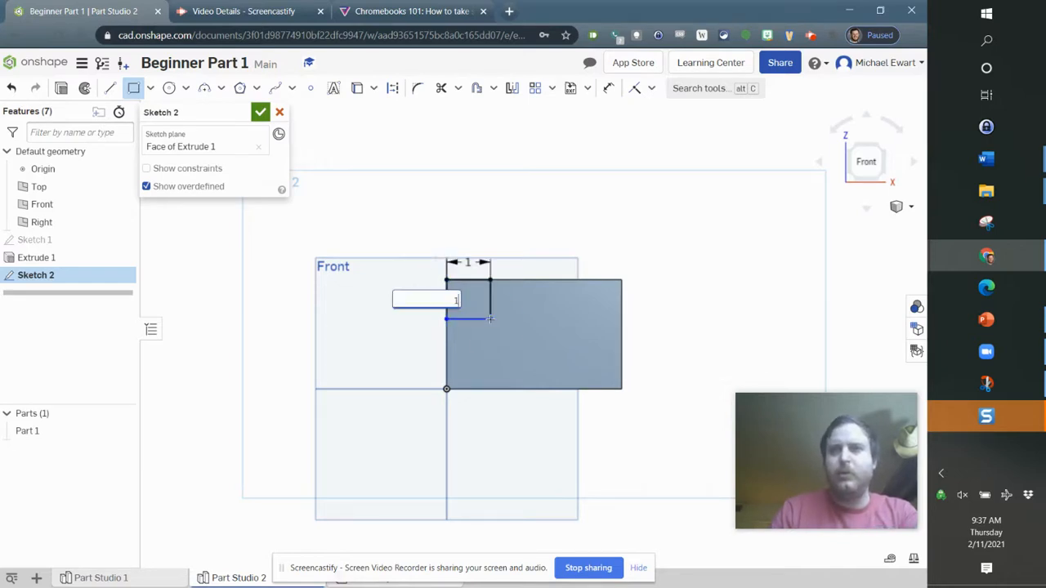
key("Return")
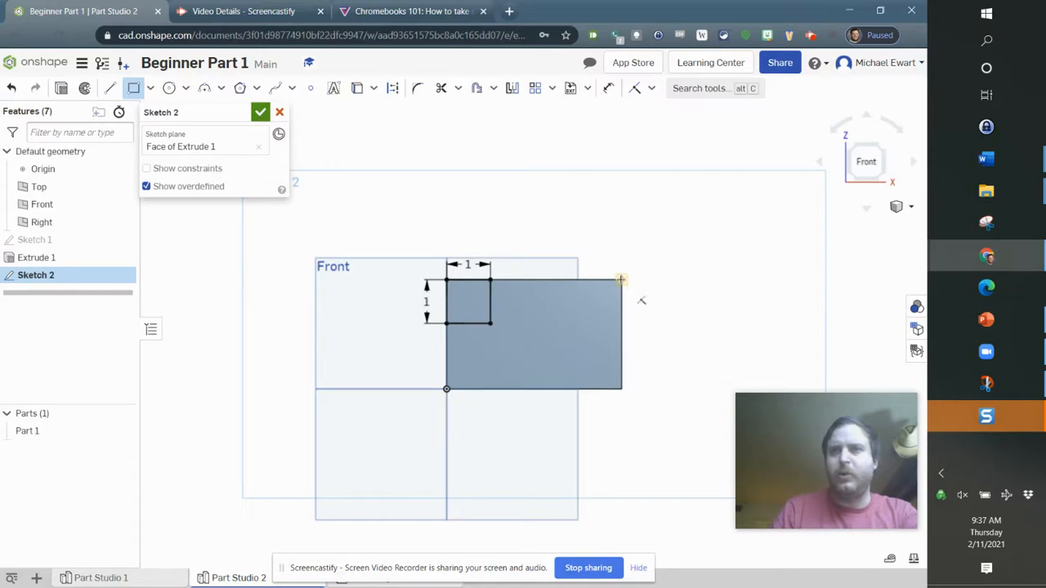
Sketch another 1 by 1 in square in the upper-right corner of the block's front face
left_click(620, 279)
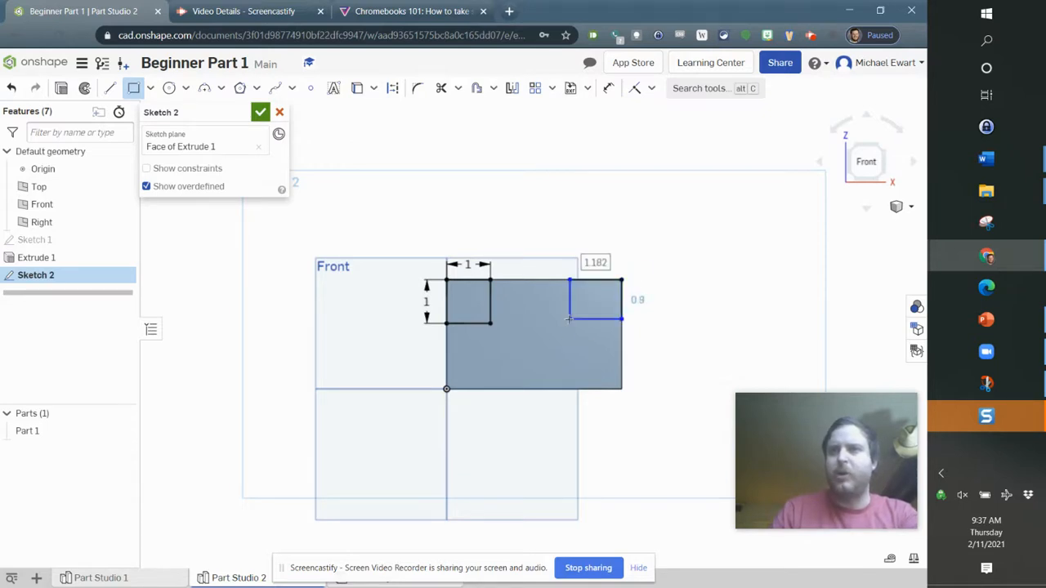
type("1")
key("Tab")
type("1")
key("Return")
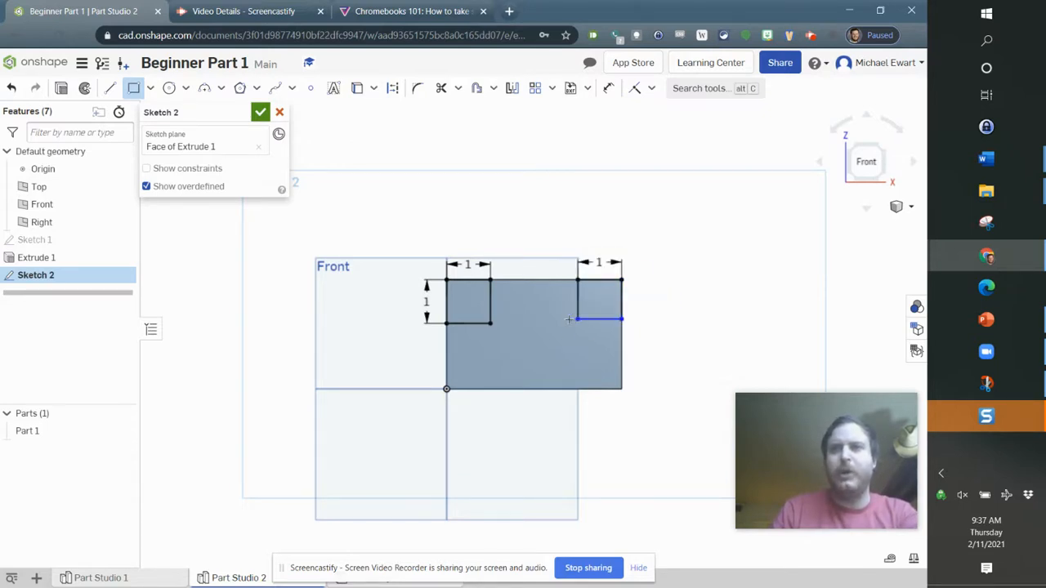
Sketch a 3 by 0.5 in rectangle sitting on the bottom edge of the block's front face
left_click(477, 394)
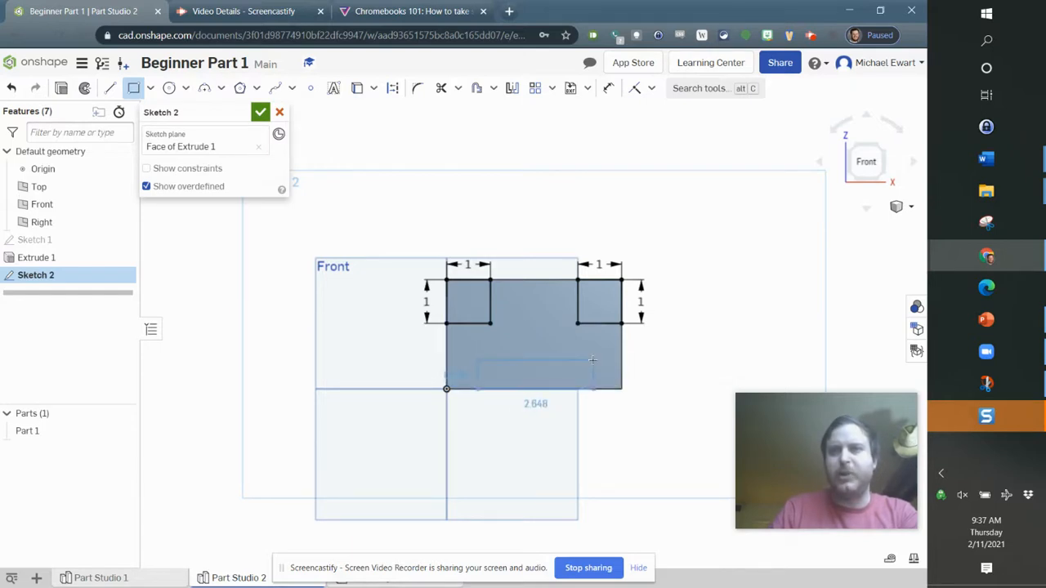
left_click(593, 359)
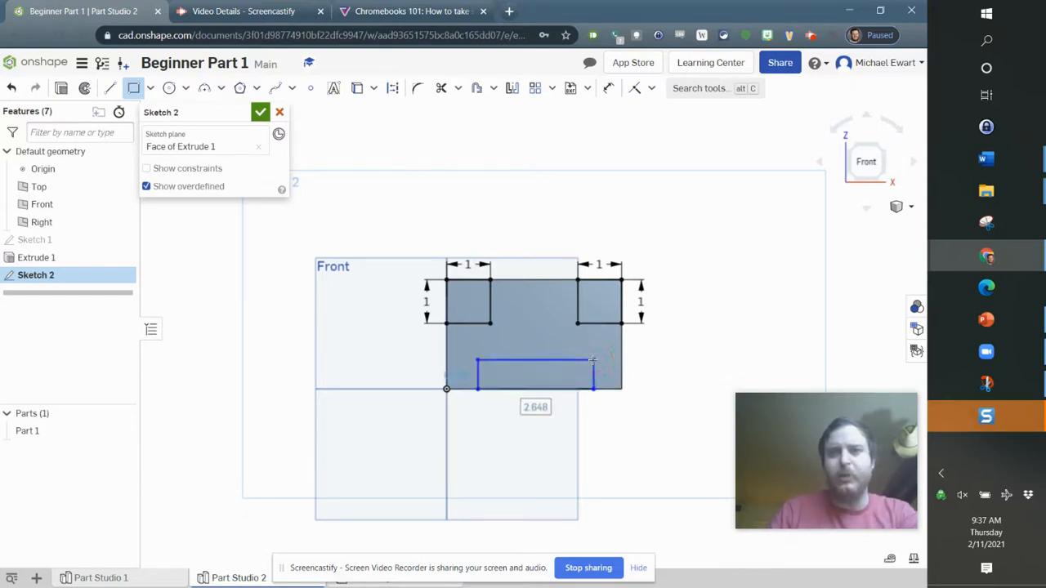
type("3")
key("Tab")
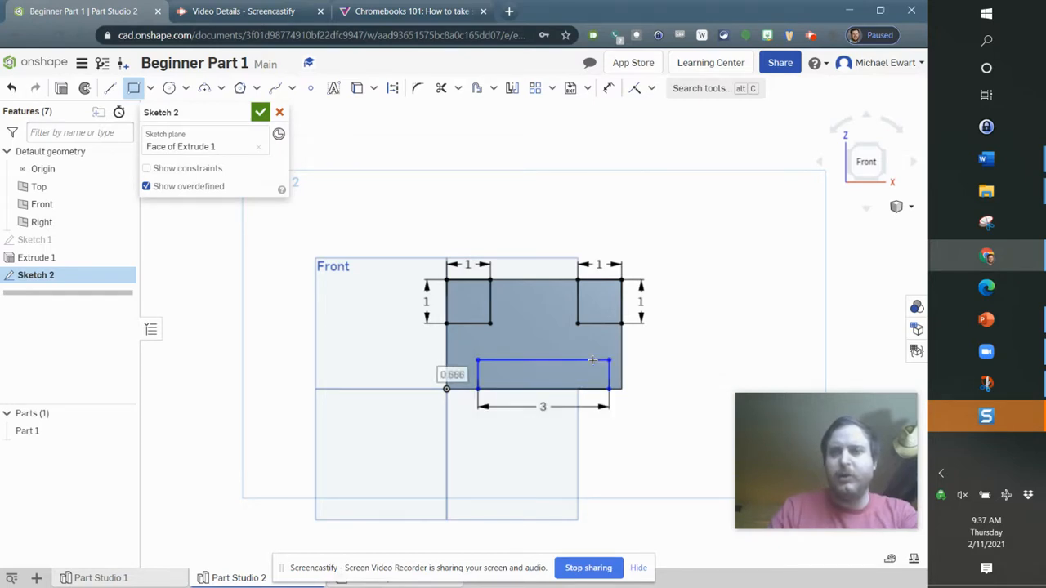
type("0.5")
key("Return")
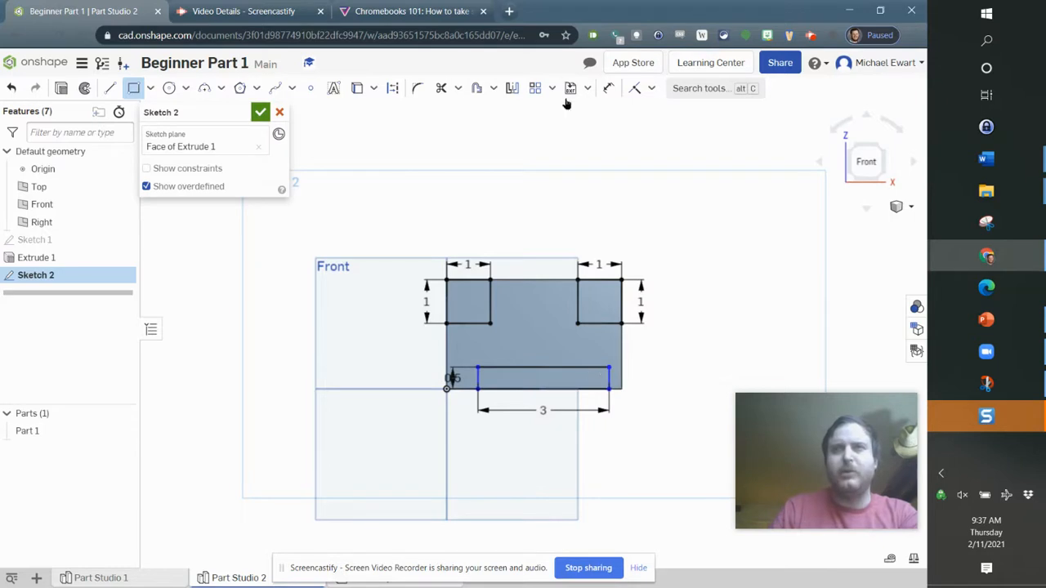
Dimension the bottom rectangle's right side 0.5 in from the block's right edge and finish the sketch
left_click(605, 90)
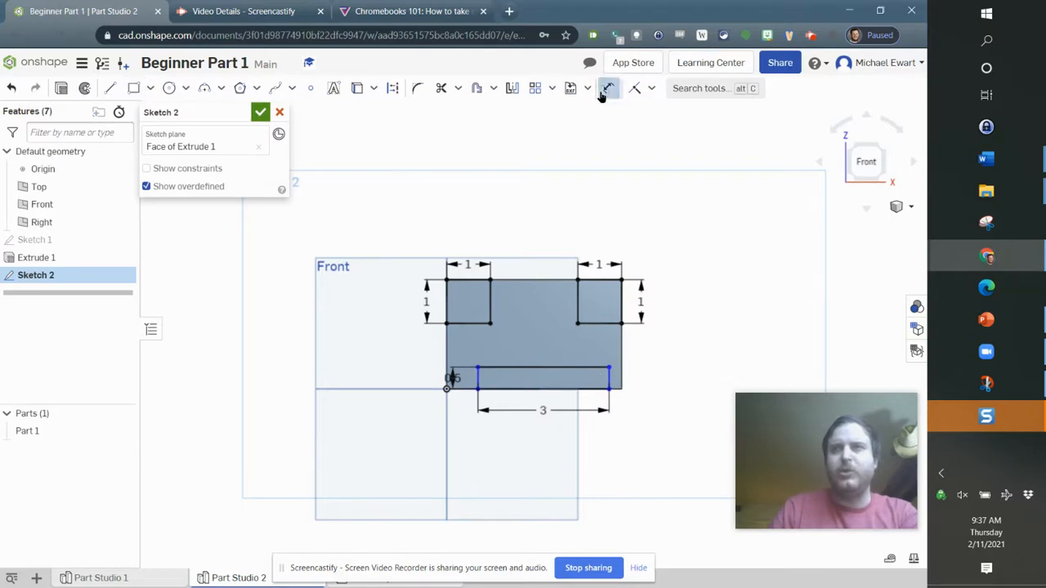
left_click(608, 378)
left_click(621, 333)
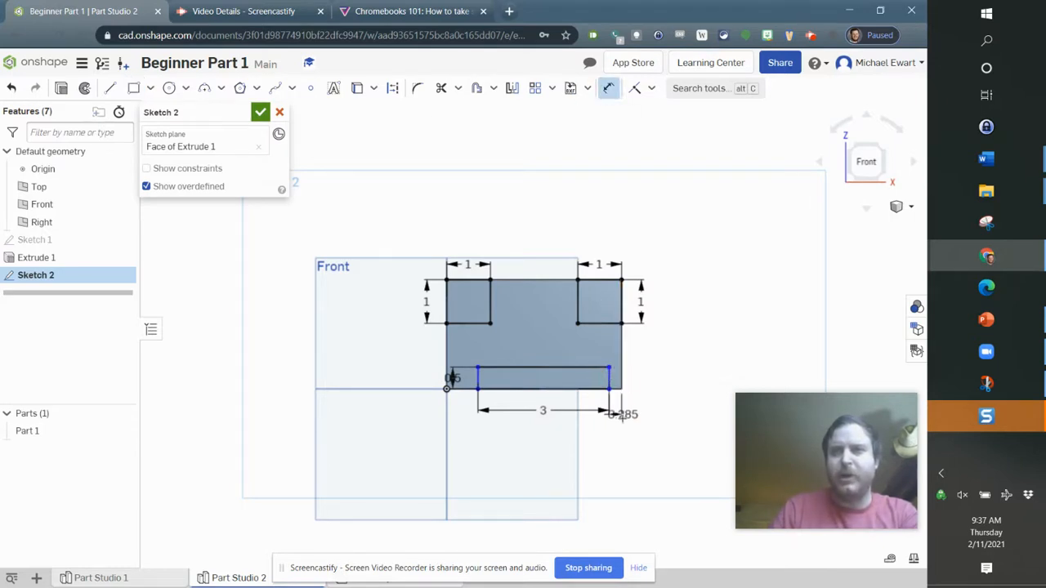
left_click(623, 420)
type("0")
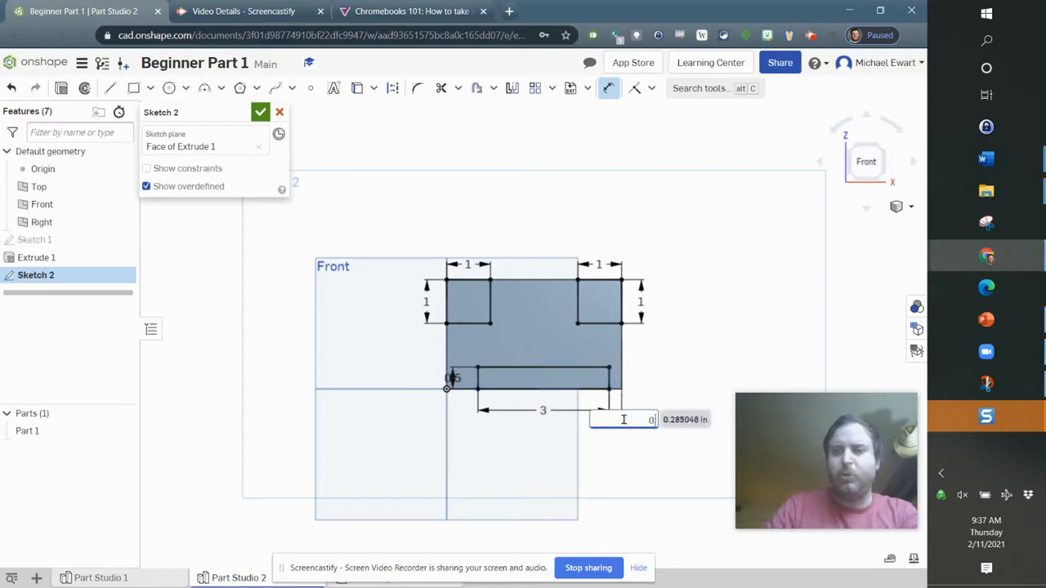
type(".5")
key("Return")
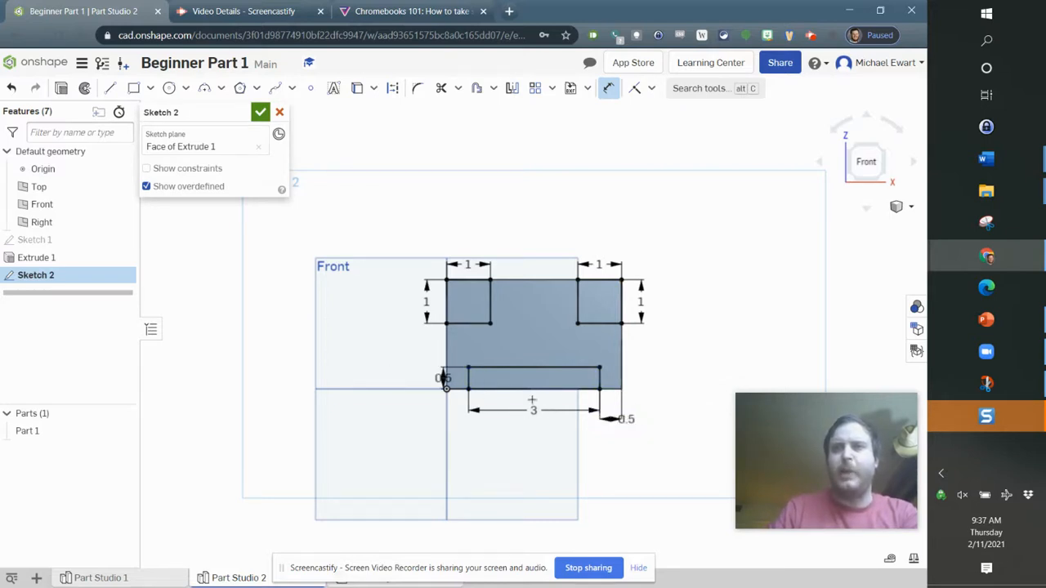
left_click(259, 112)
Cut the two corner squares and the bottom rectangle through the whole block with a Remove extrude set to Through all
right_click(865, 168)
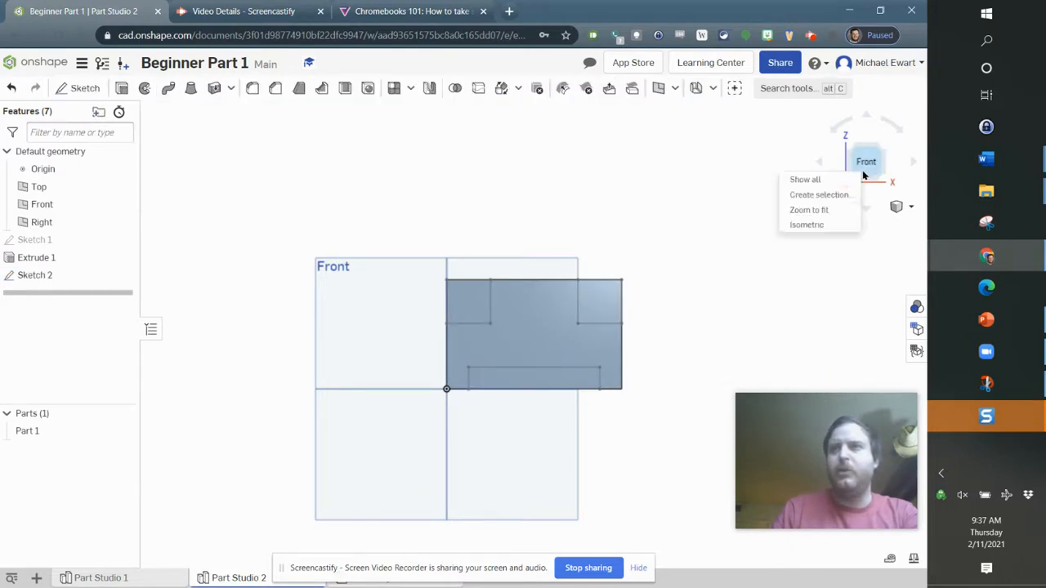
left_click(806, 225)
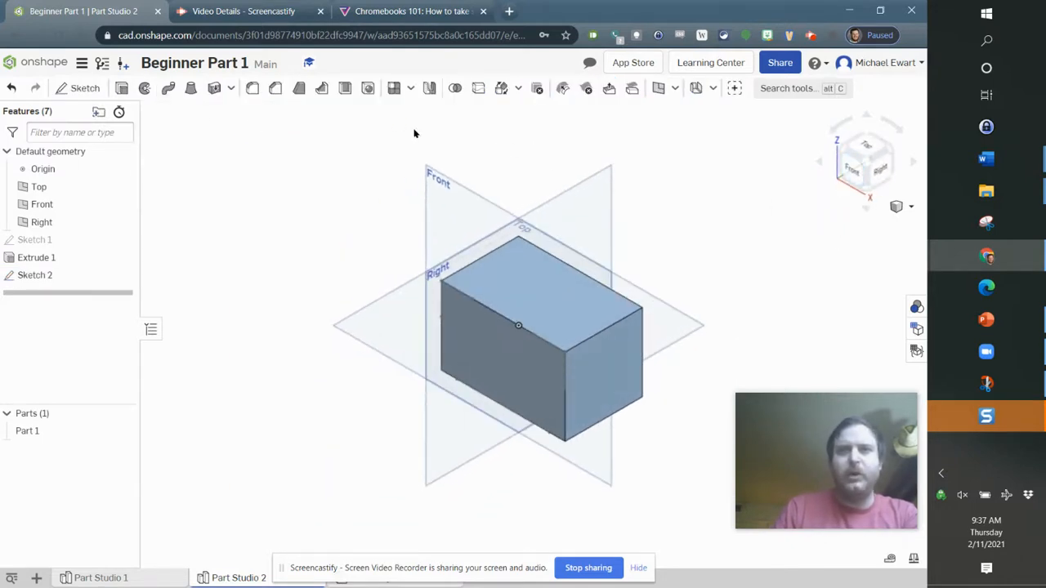
left_click(121, 87)
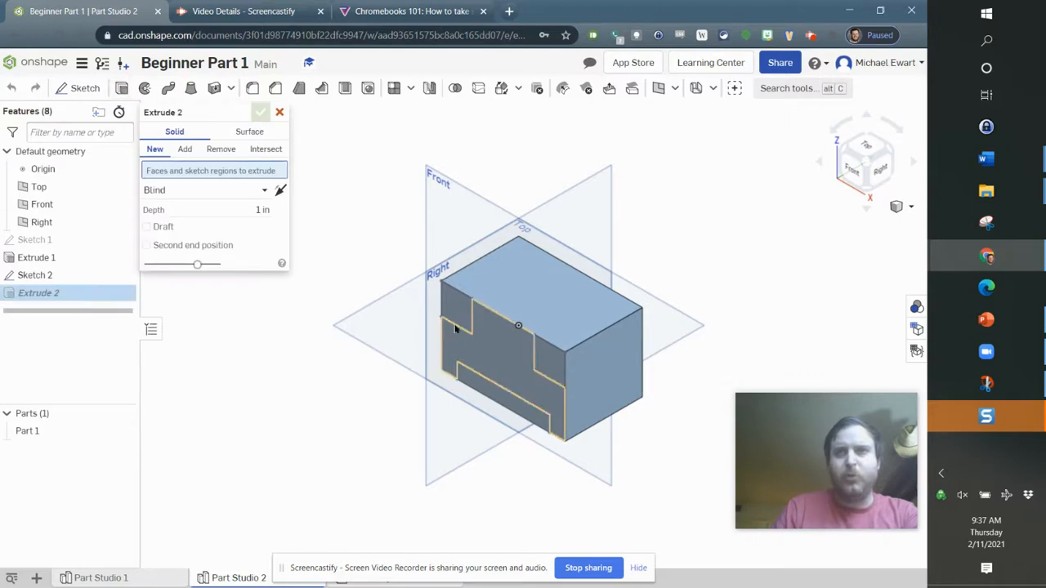
left_click(456, 314)
left_click(558, 360)
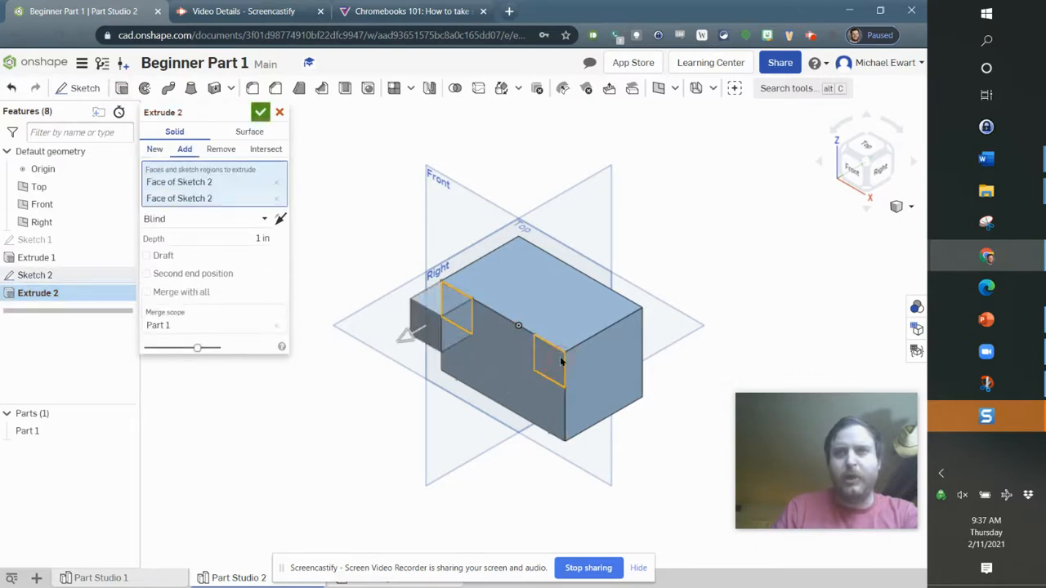
left_click(479, 390)
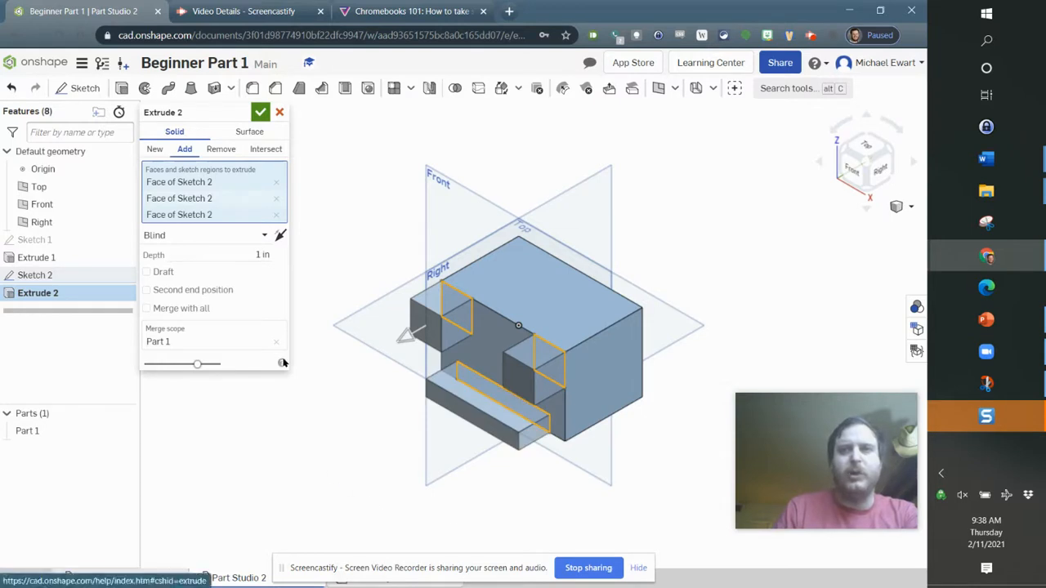
left_click(230, 152)
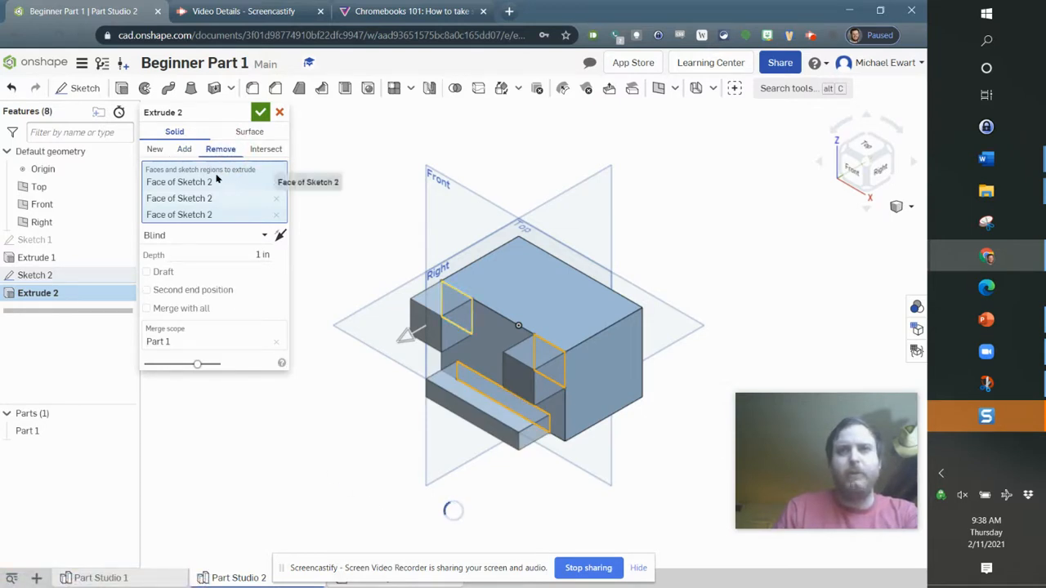
left_click(214, 235)
left_click(180, 370)
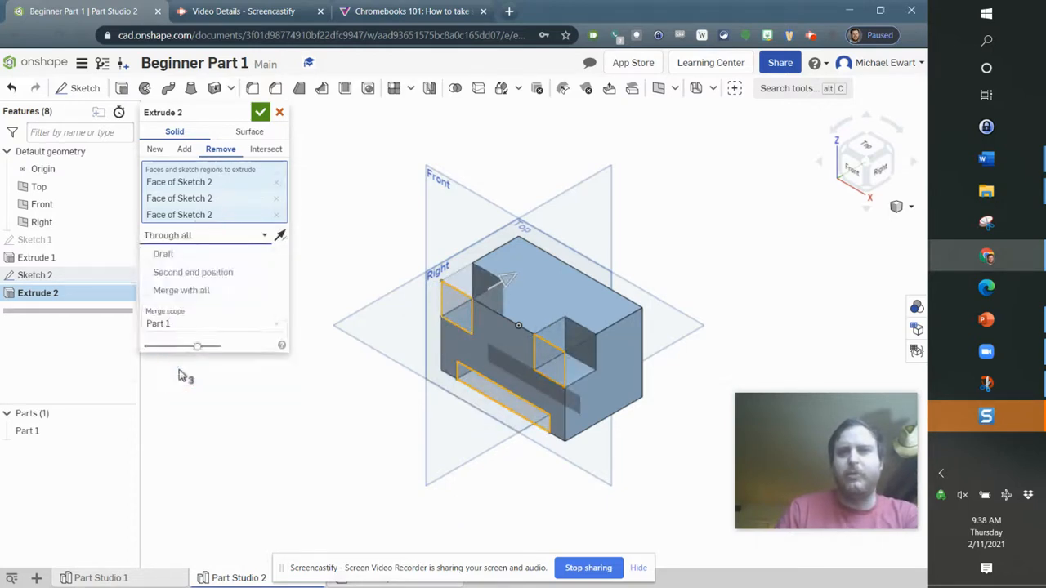
left_click(260, 112)
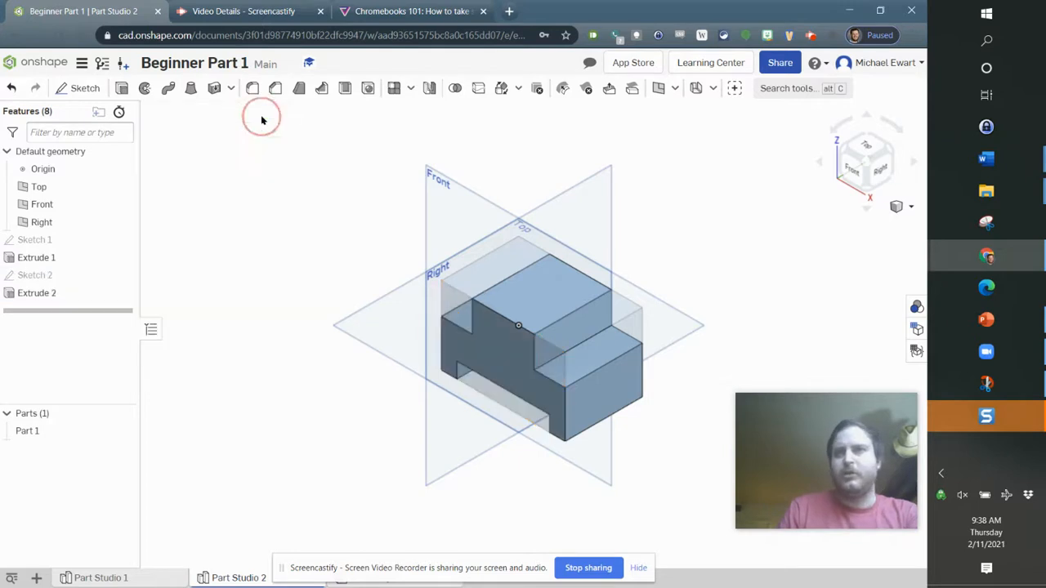
Start a sketch on the block's lower right end face and view it normal to the sketch plane
left_click(91, 89)
left_click(603, 400)
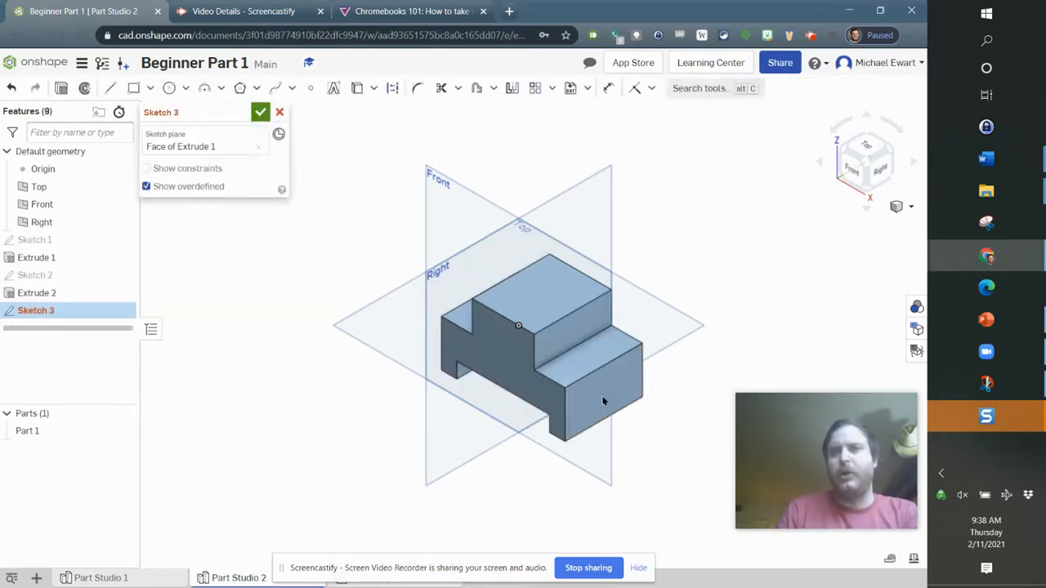
right_click(591, 390)
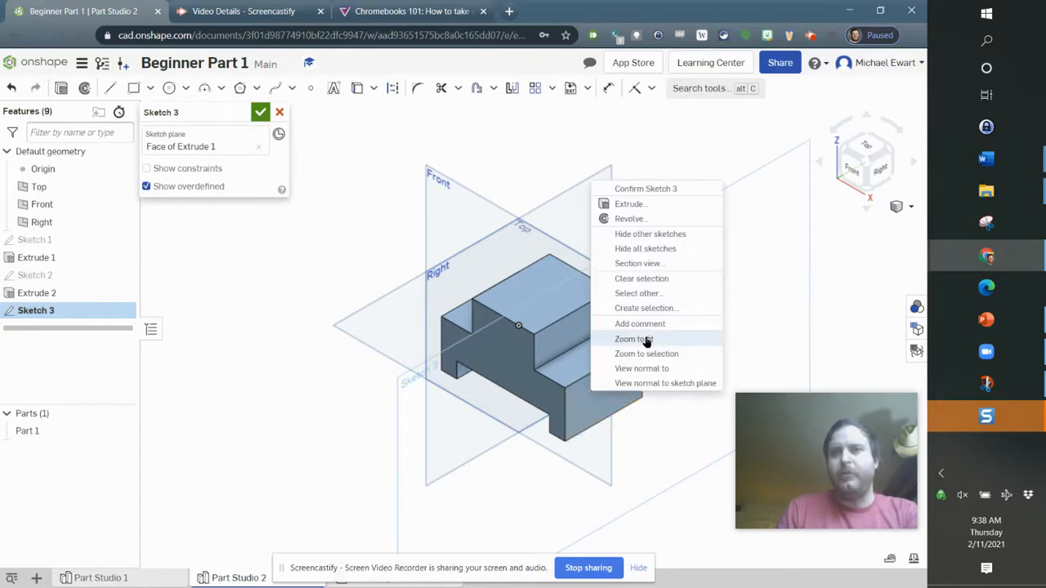
left_click(655, 384)
key("n")
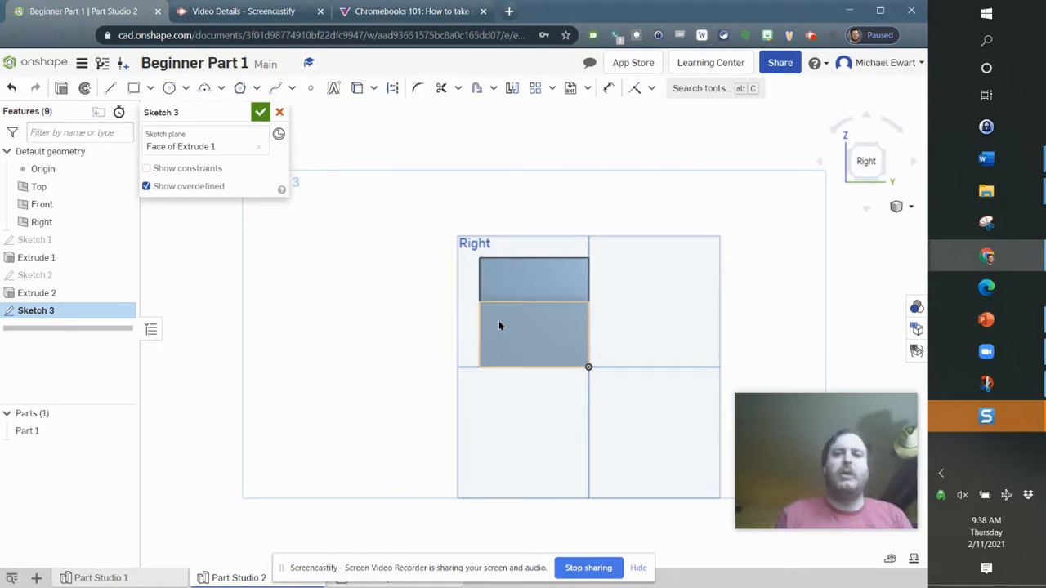
Switch to Part Studio 1 and examine the mass properties of Part 1, including its volume and center of mass
left_click(140, 576)
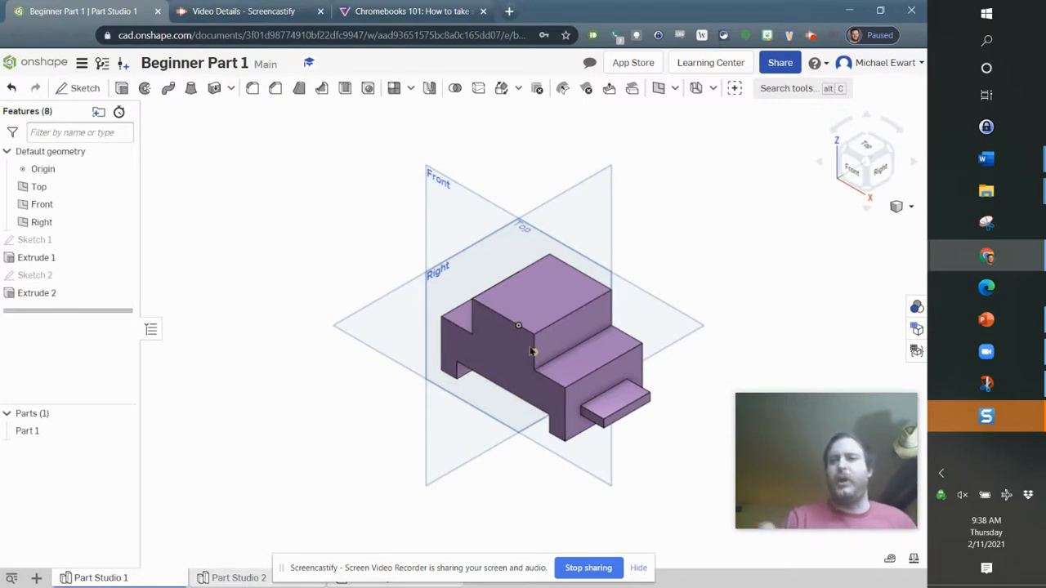
left_click(913, 559)
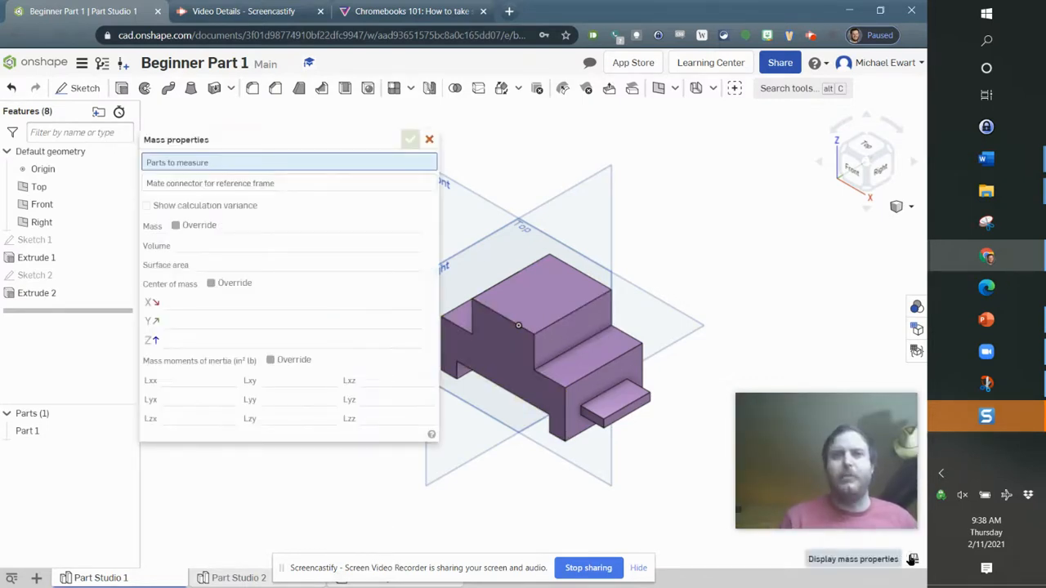
left_click(45, 436)
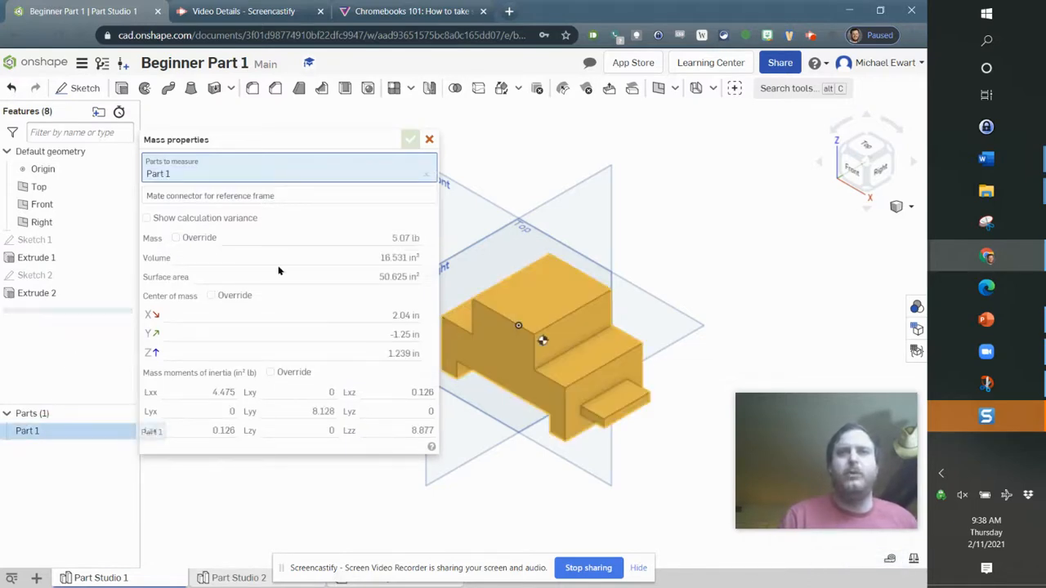
left_click(425, 143)
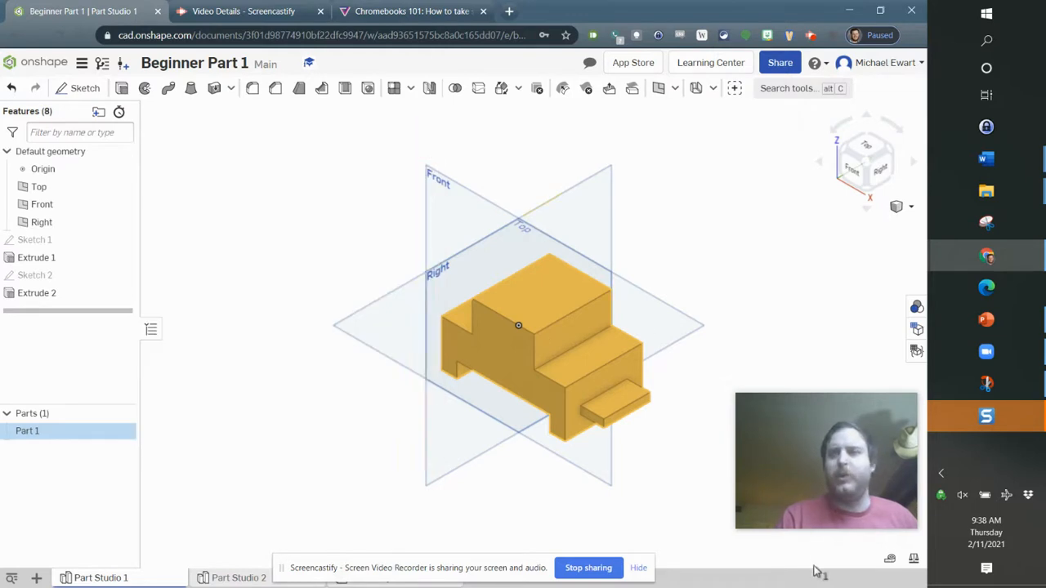
left_click(914, 561)
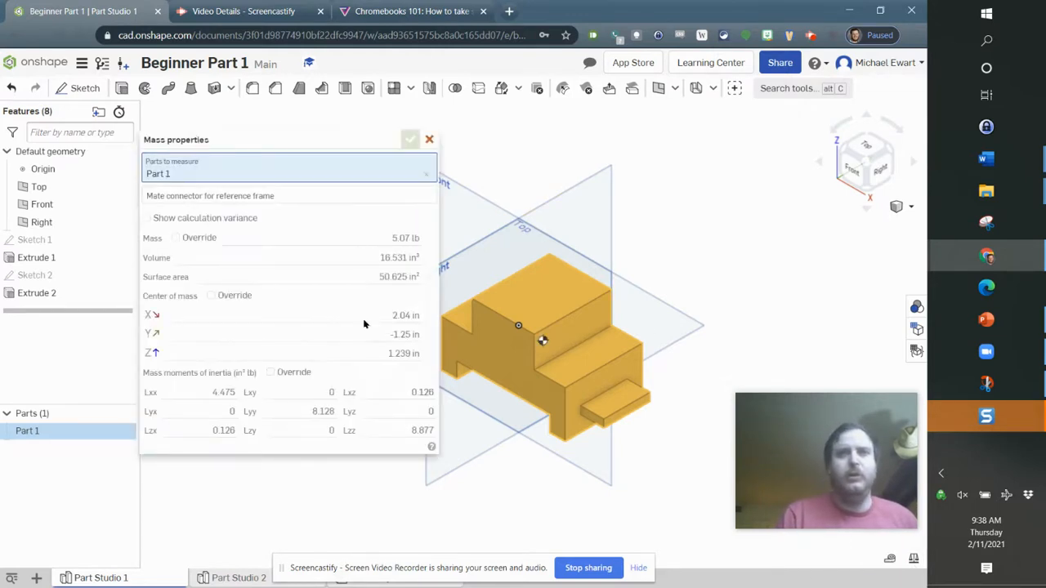
left_click(428, 141)
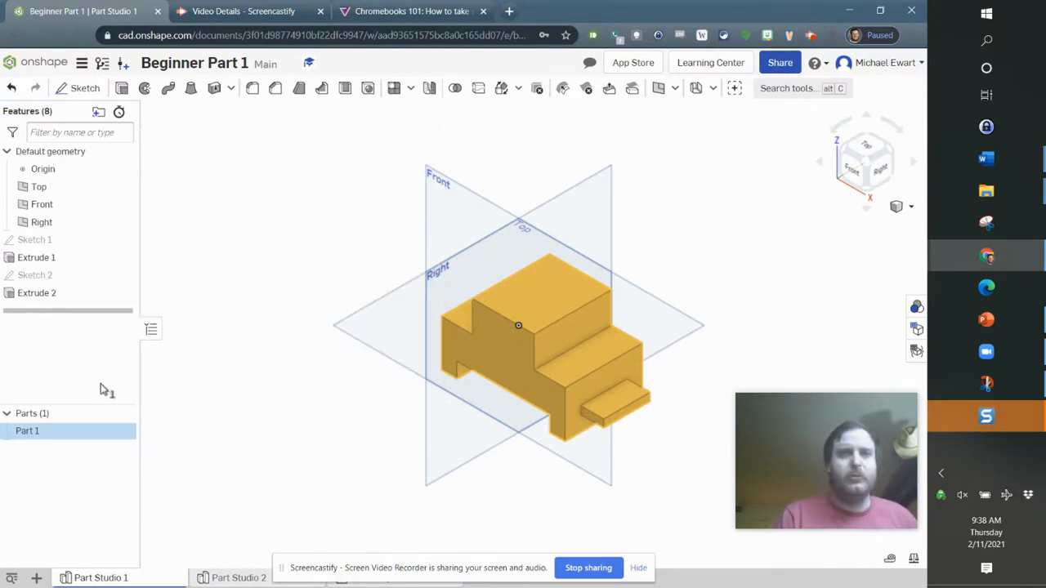
left_click(75, 493)
left_click(212, 471)
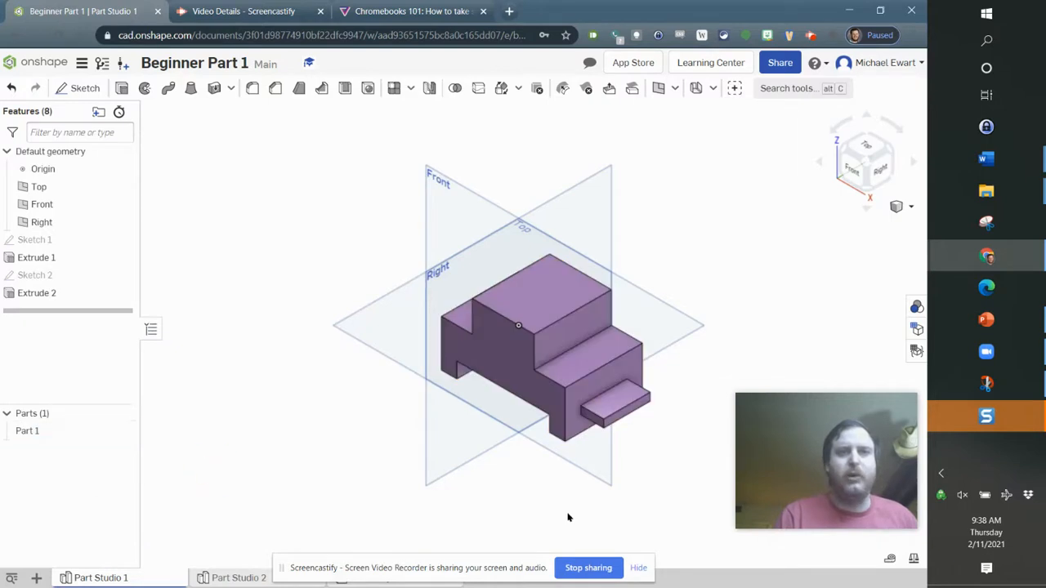
left_click(913, 560)
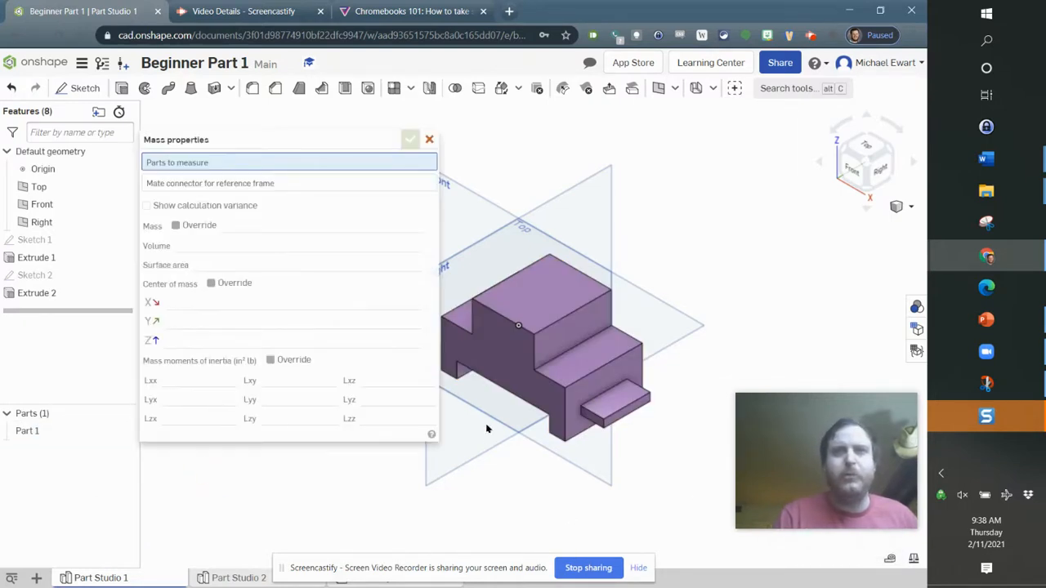
left_click(66, 435)
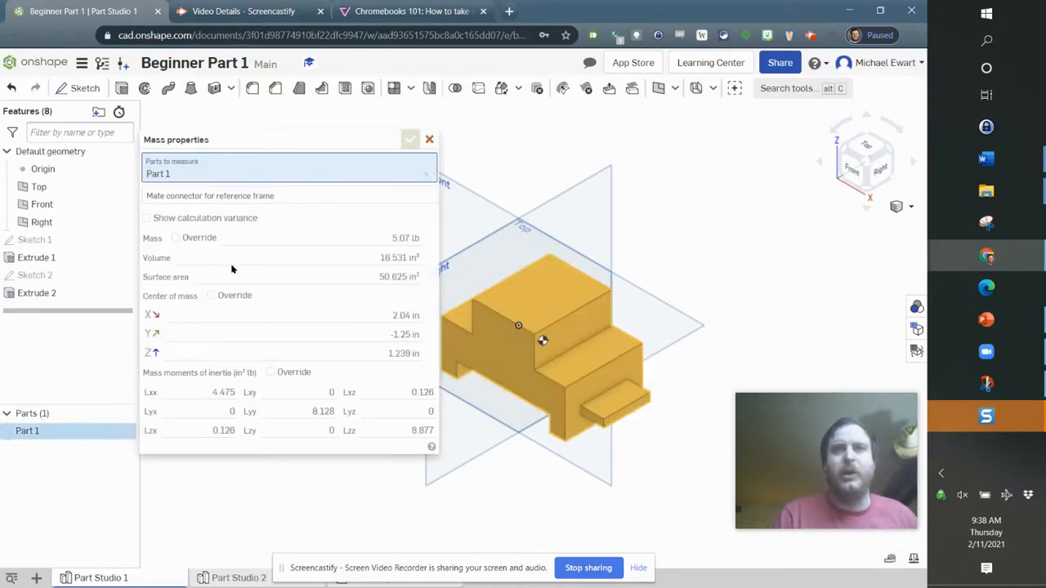
mouse_move(357, 350)
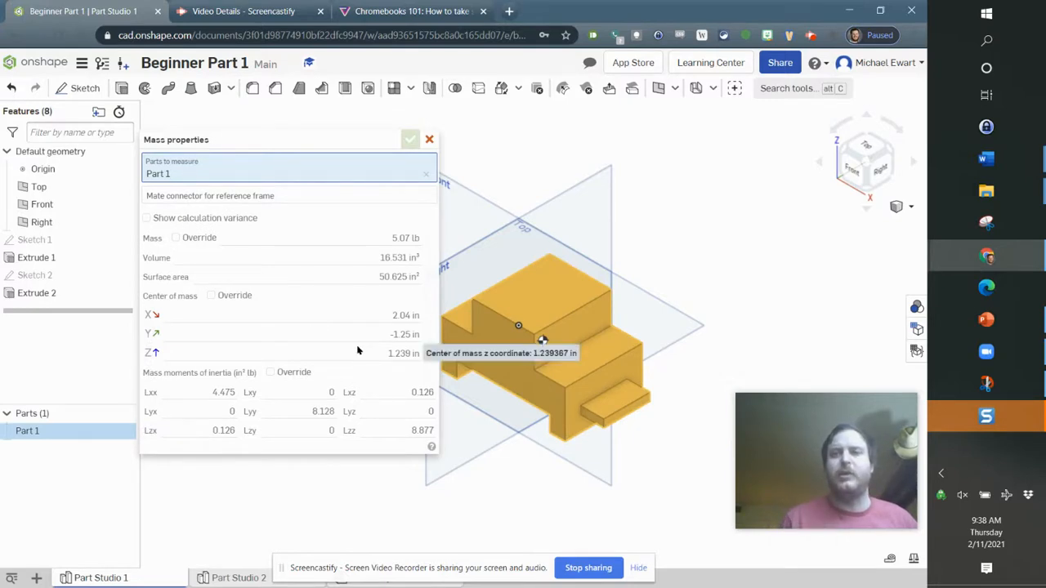